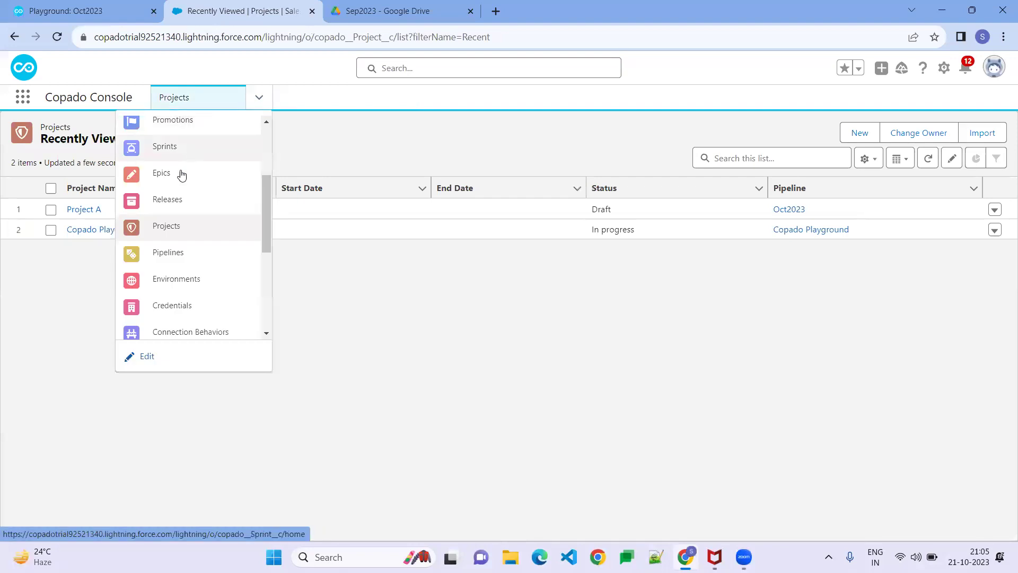
Open the Pipeline Manager, load Setup in a separate browser tab, and display the Copado Playground pipeline
left_click(196, 222)
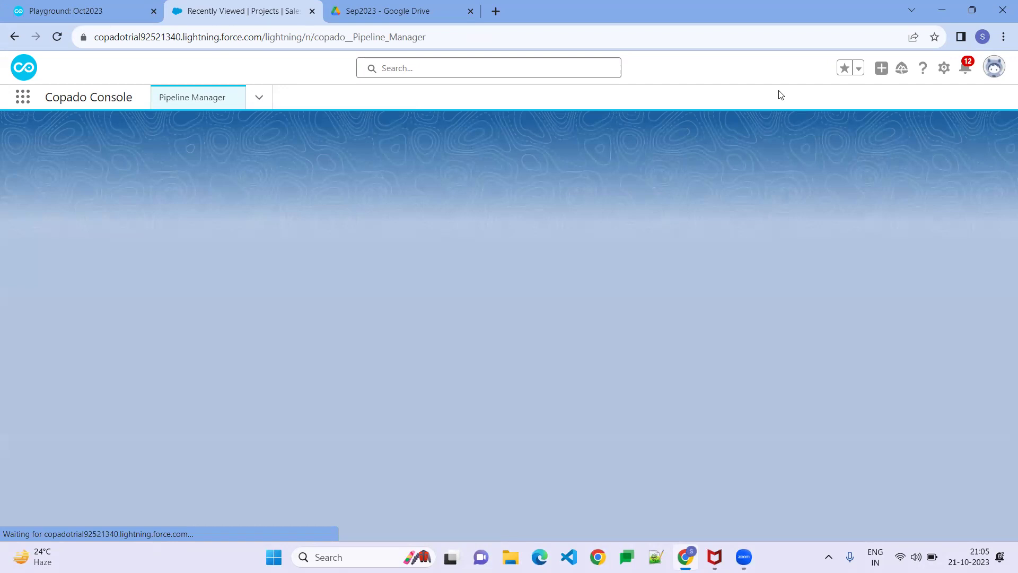
left_click(943, 68)
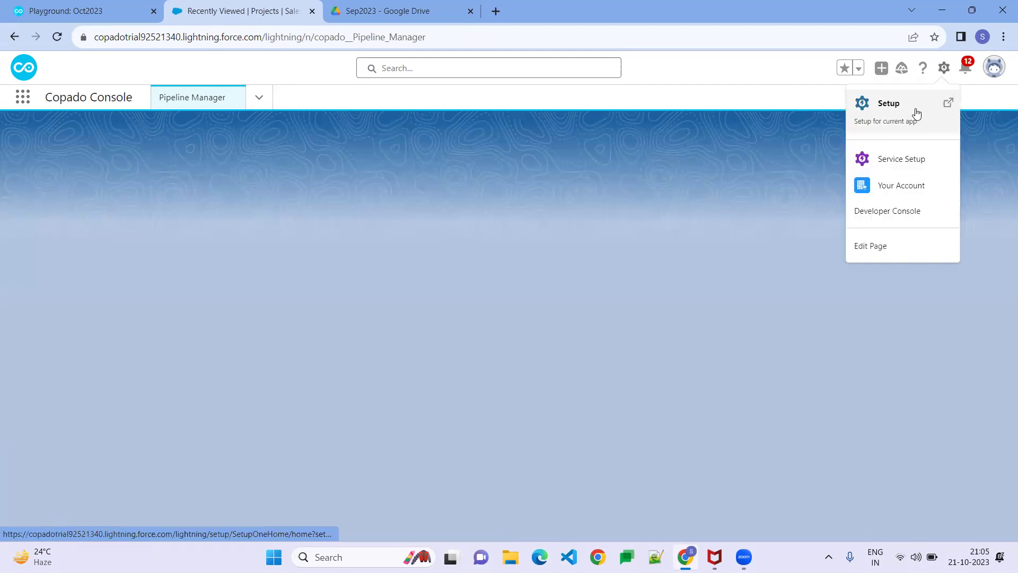
left_click(916, 111)
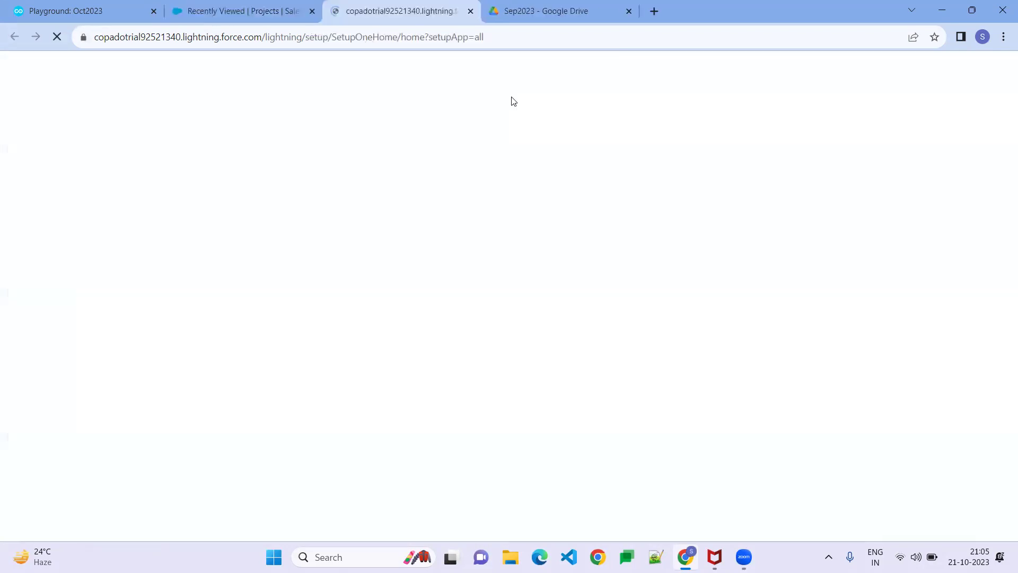
left_click(247, 6)
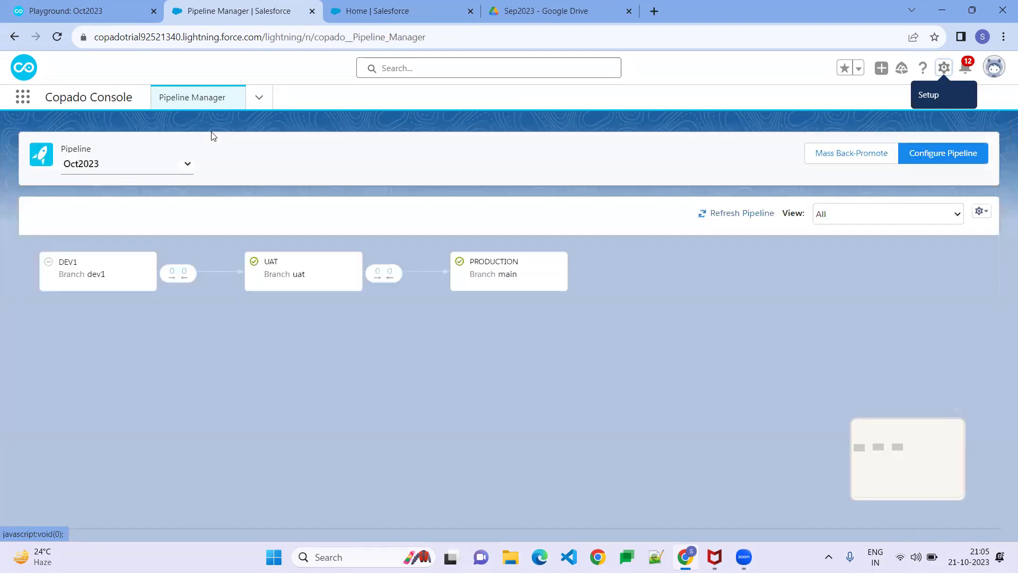
left_click(188, 164)
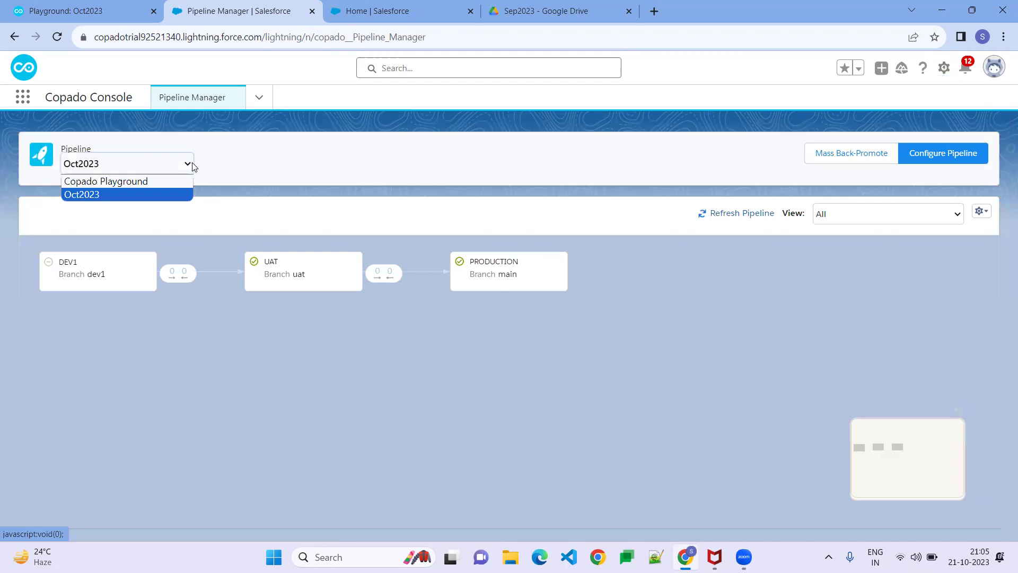
left_click(152, 180)
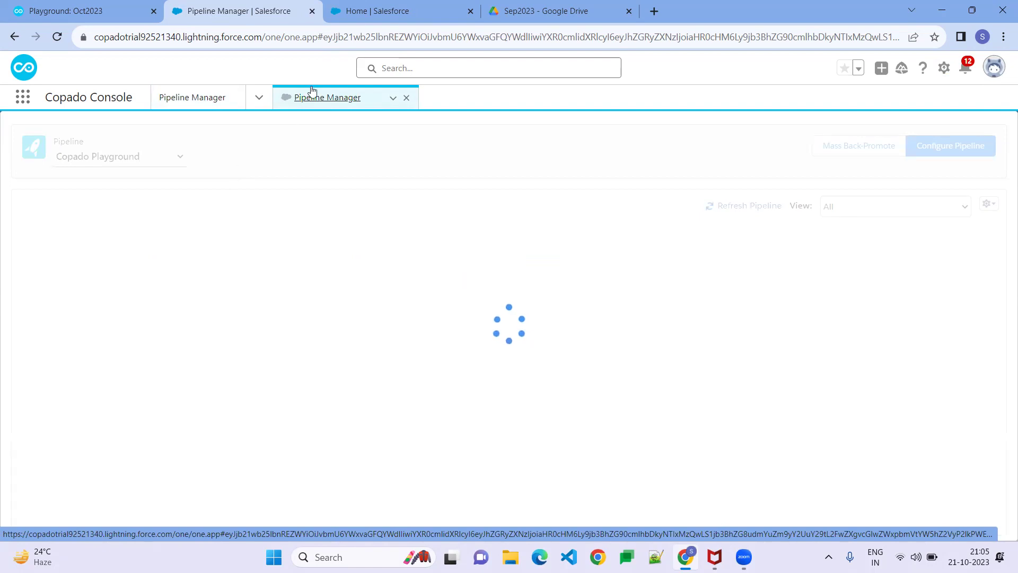
Find Installed Packages in Setup, dismiss the walkthrough tips, and highlight the publisher of the Copado Deployer package
left_click(378, 10)
type("installed pac")
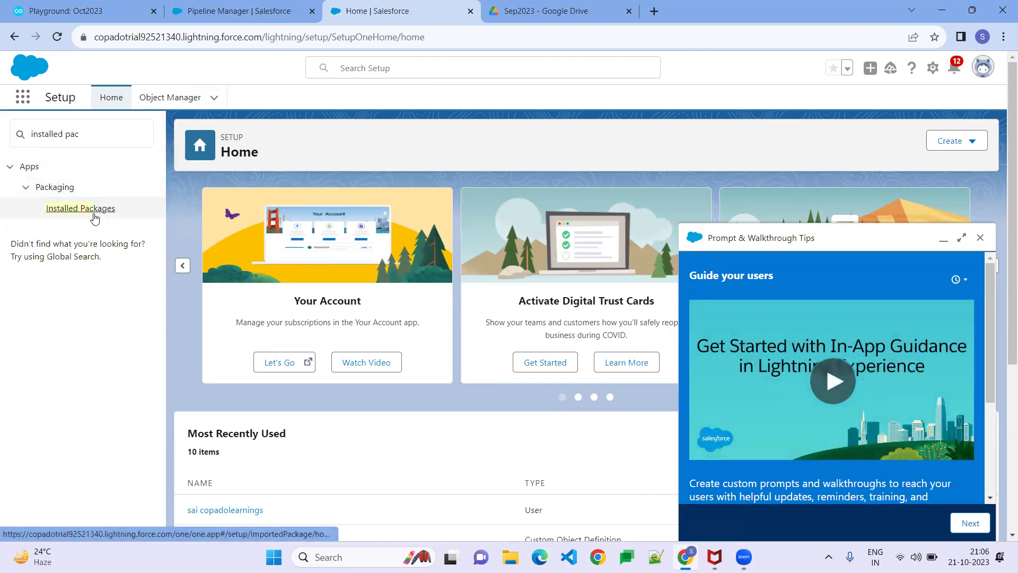
left_click(81, 209)
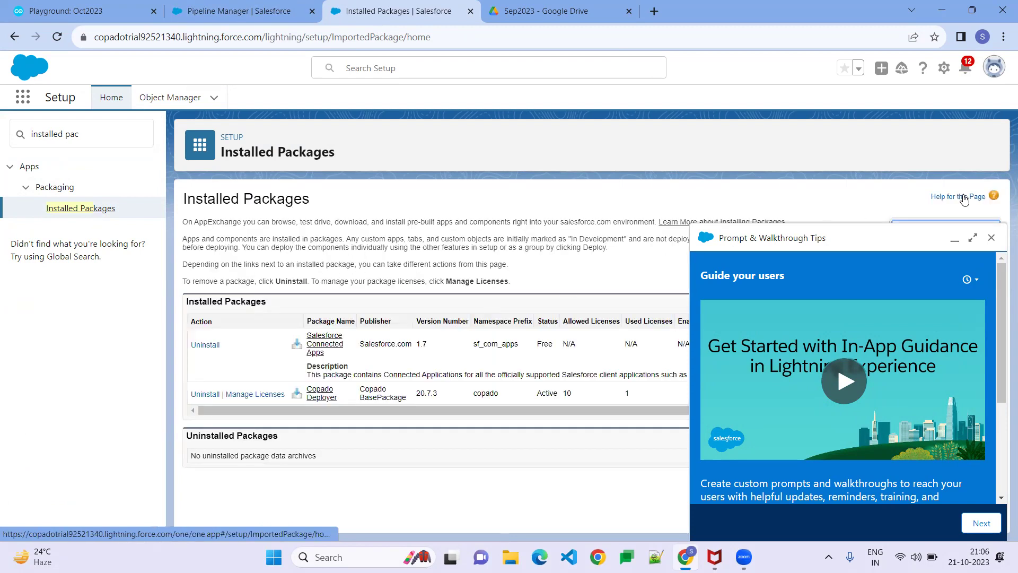
left_click(991, 237)
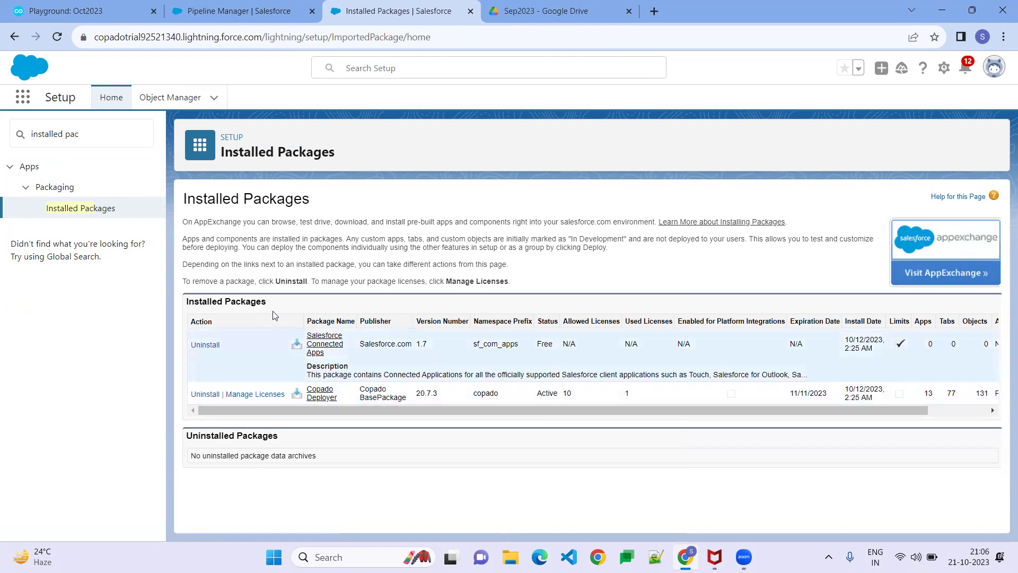
left_click_drag(346, 396, 407, 399)
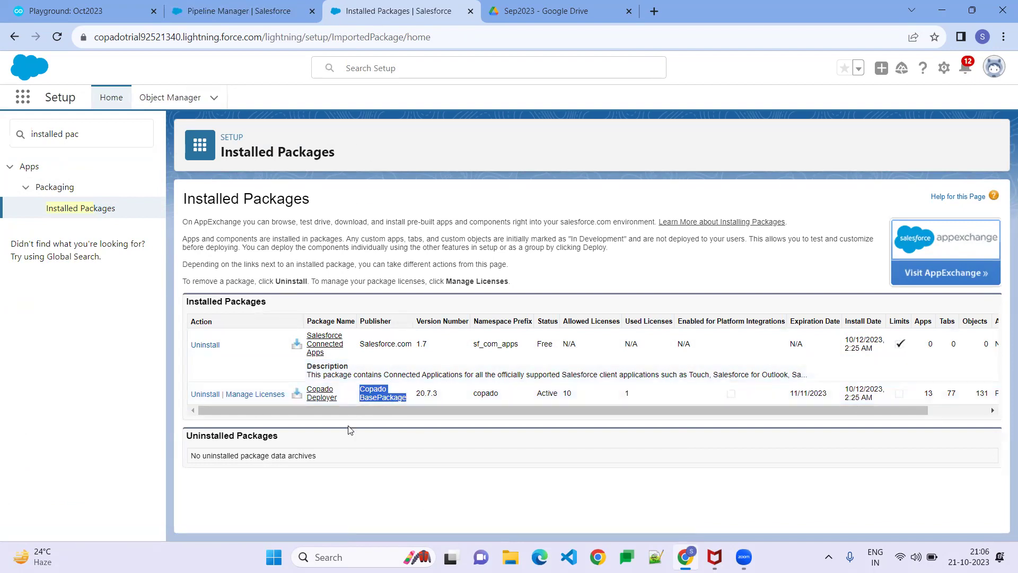
Review the environments in the Copado Playground pipeline alongside the Installed Packages page
left_click(246, 7)
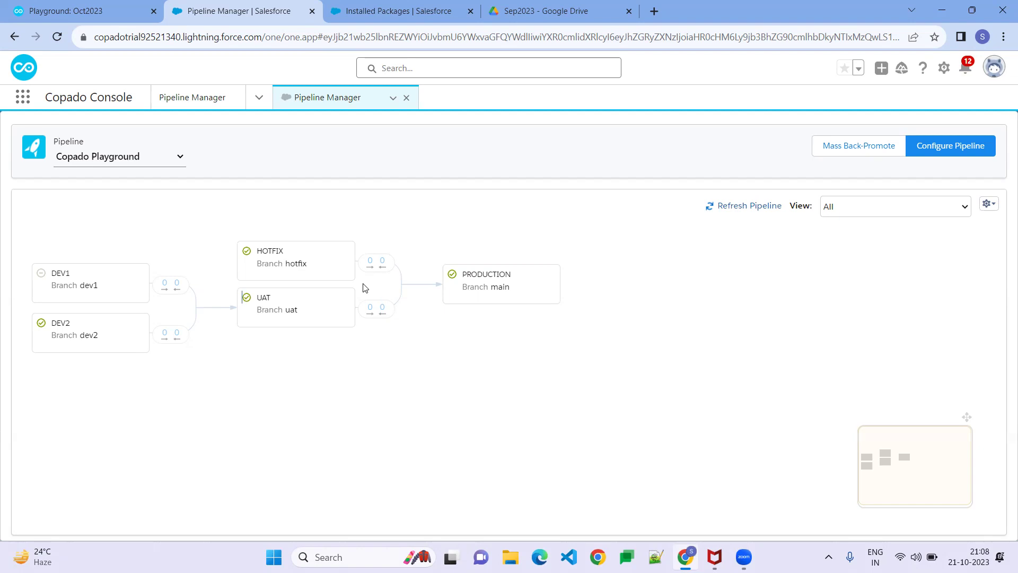
left_click(373, 11)
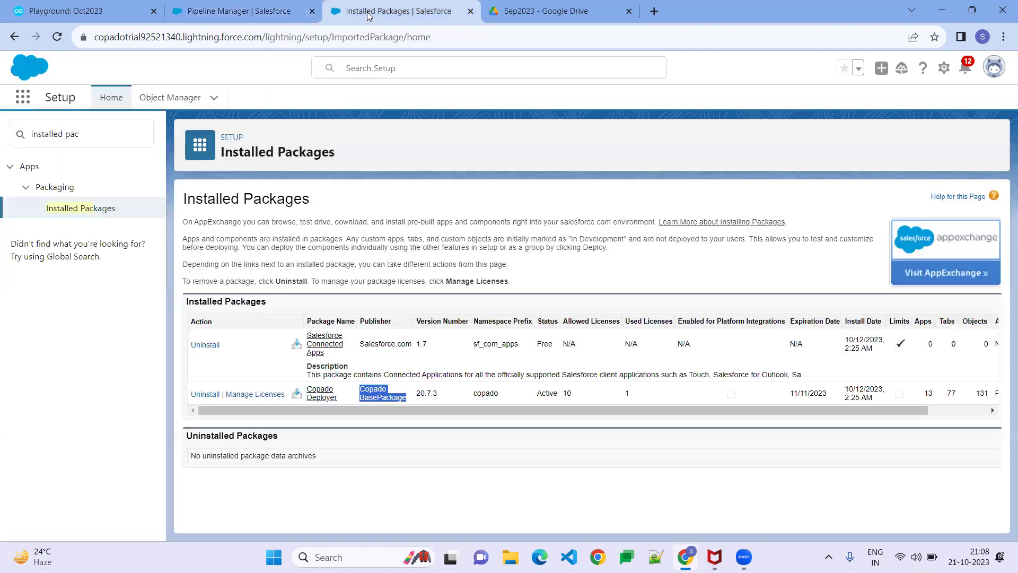
left_click(240, 8)
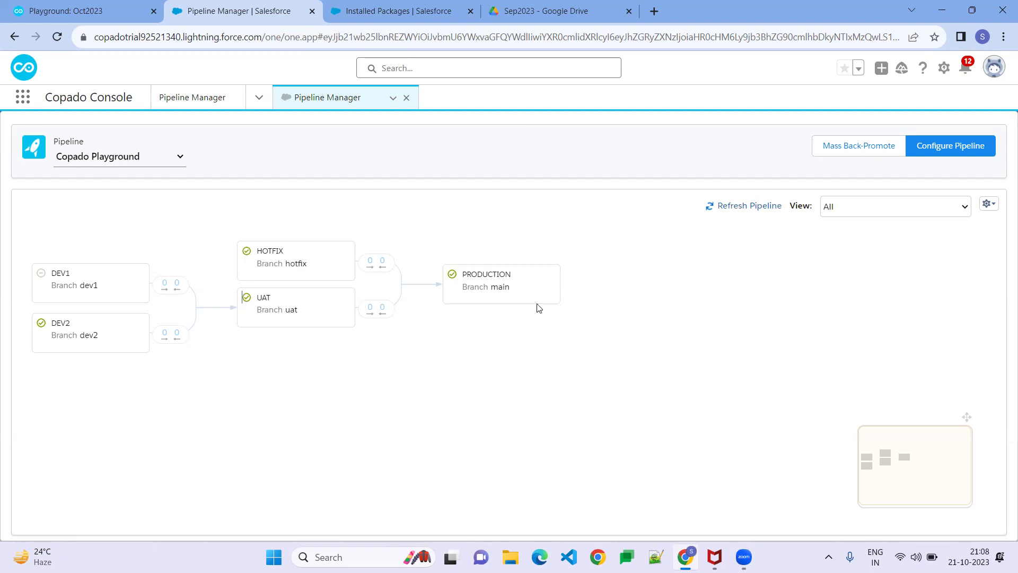
Go to GitHub in a new browser tab and open the Copado-Oct2023 repository
left_click(654, 11)
type("git")
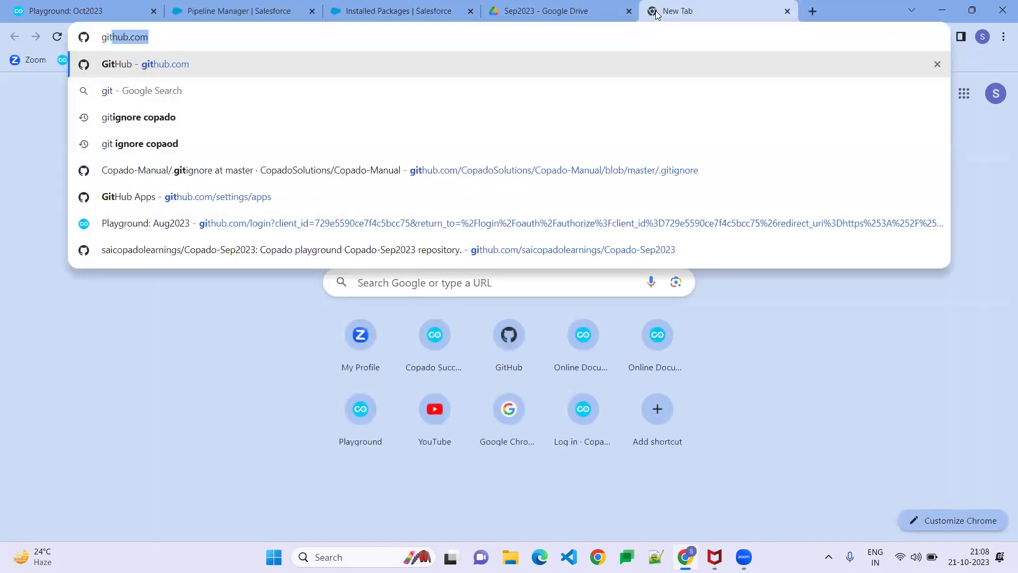
key("Return")
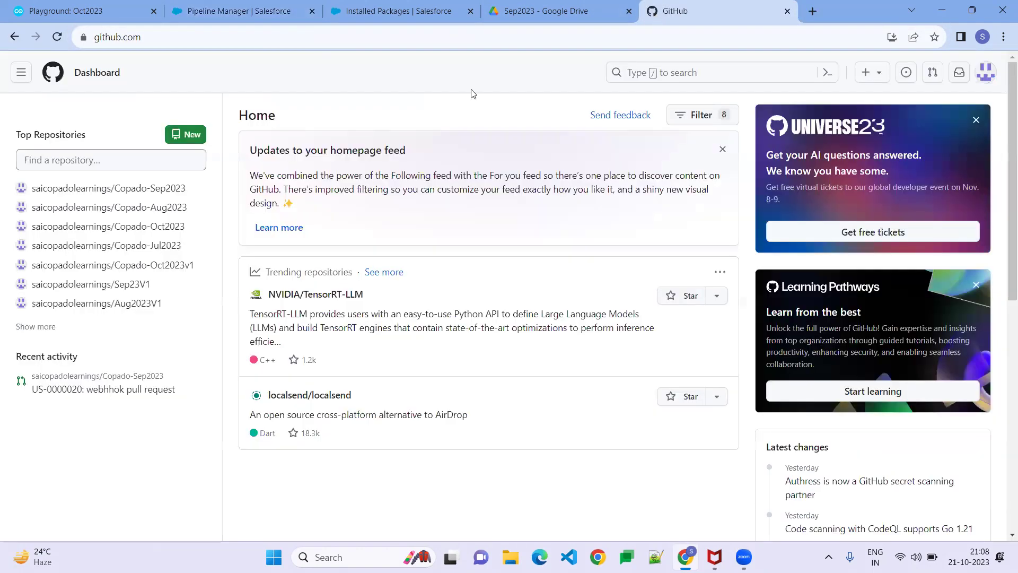
left_click(152, 230)
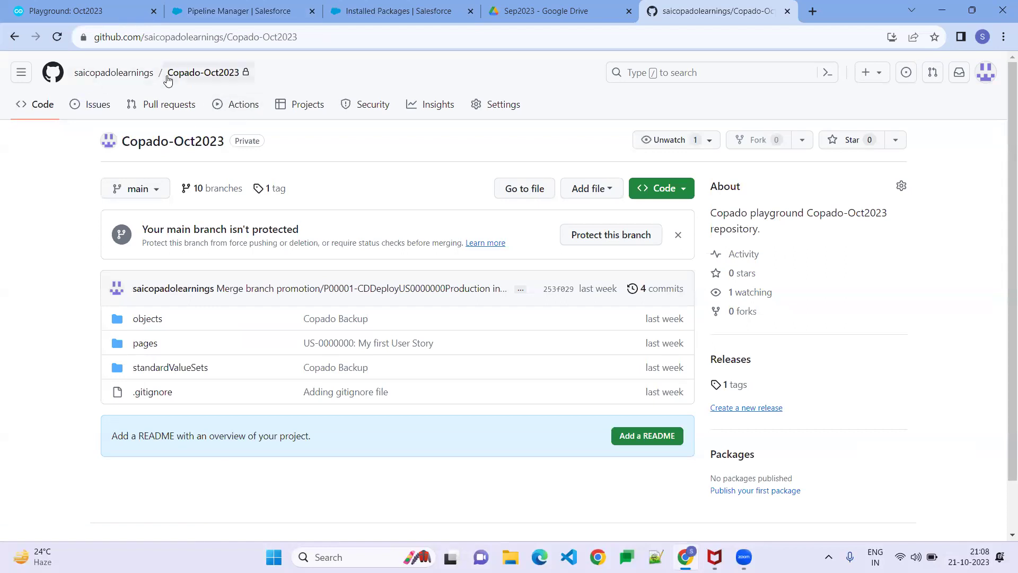
Open the Oc2023 repository from the account's full repository list
left_click(141, 72)
left_click(151, 107)
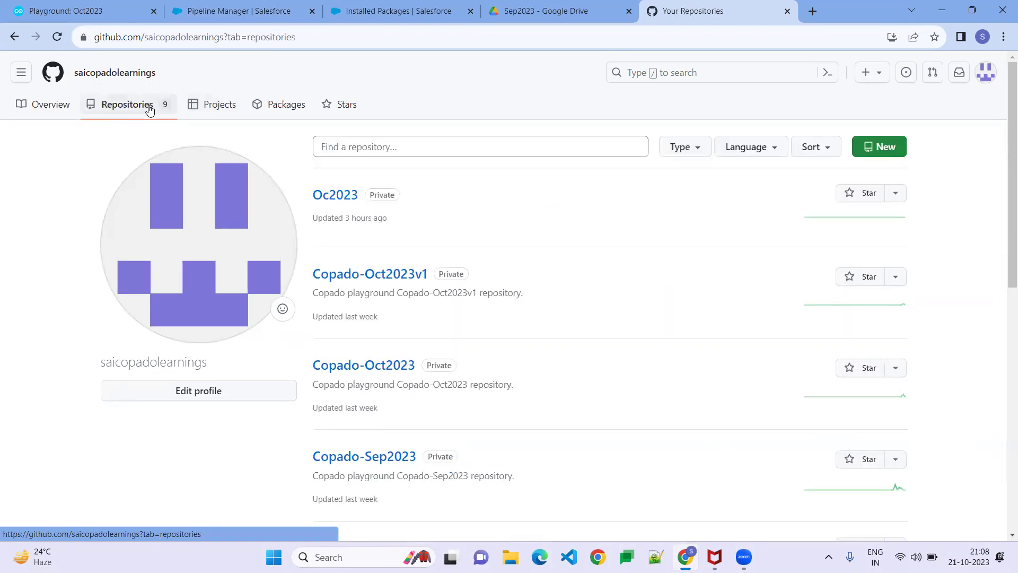
left_click(343, 200)
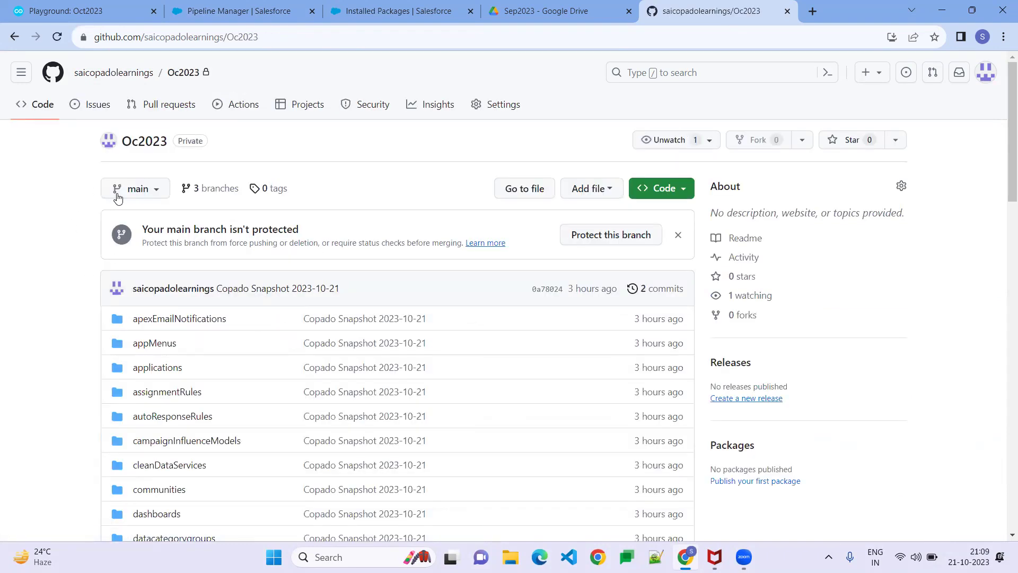
Examine the Oc2023 repository's metadata folders and branch list, comparing the branches with the environments in the Copado pipeline
scroll(50, 263, "down", 7)
scroll(84, 268, "down", 15)
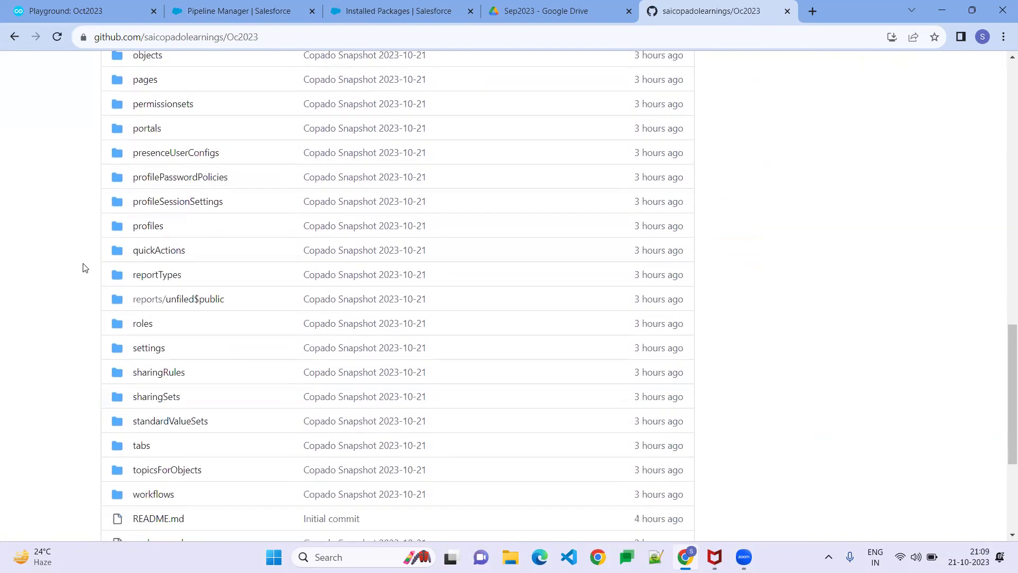
scroll(88, 300, "up", 20)
scroll(91, 295, "up", 2)
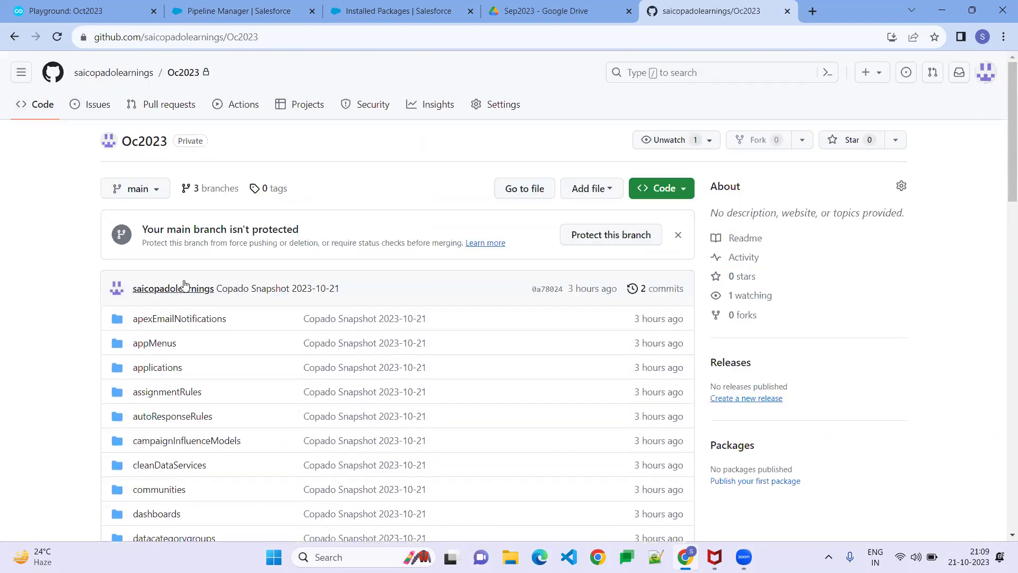
left_click(150, 192)
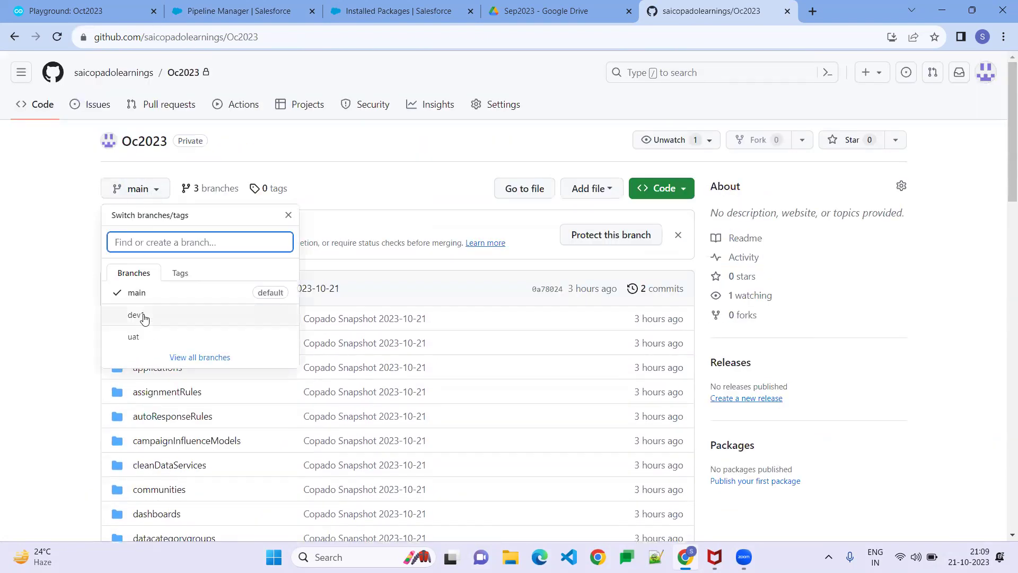
left_click(249, 12)
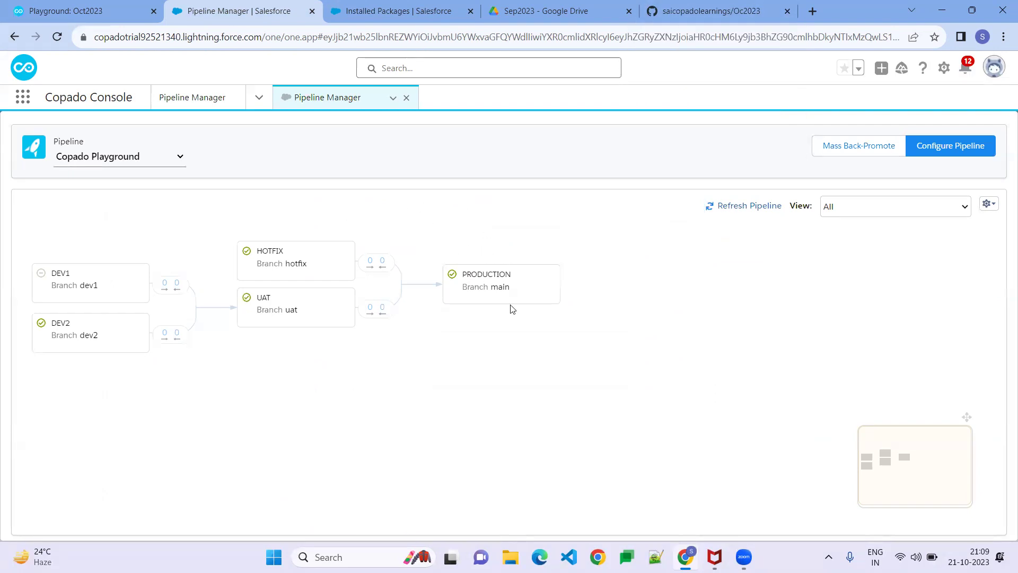
left_click(689, 10)
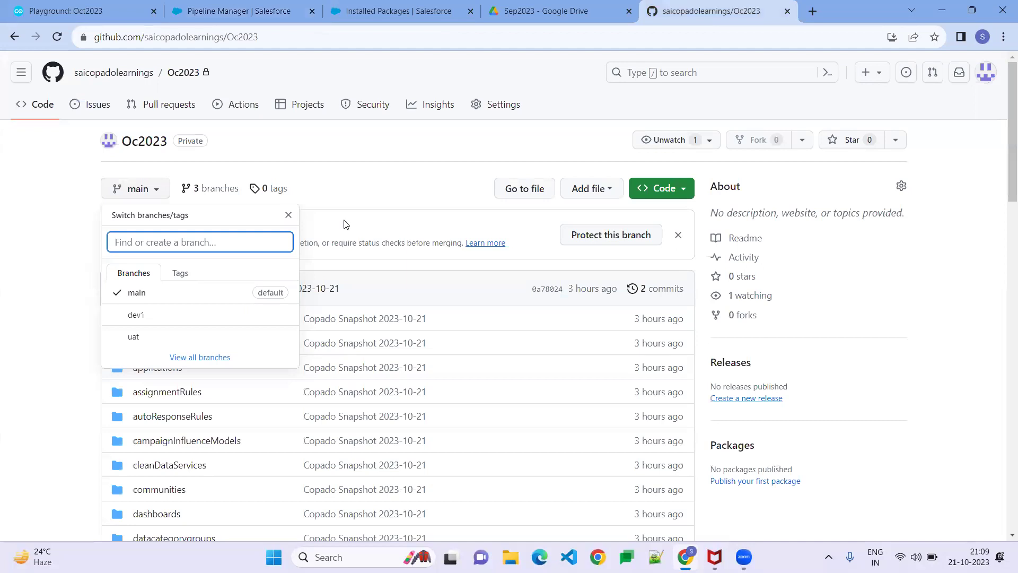
left_click(365, 280)
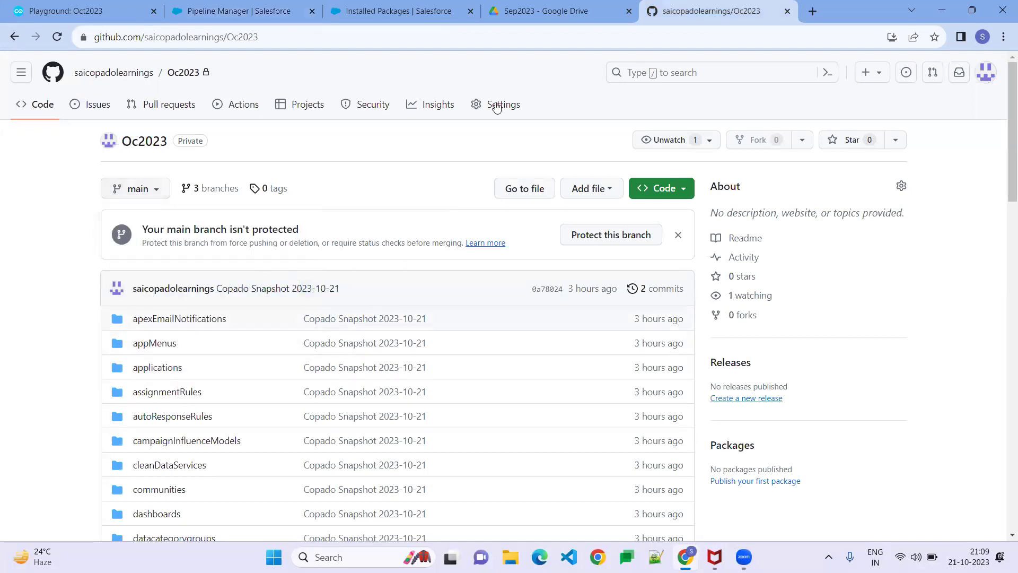
Switch to the Copado training PDF in Google Drive and read on to the "Integration with Version Control for Everyone" slide
left_click(535, 10)
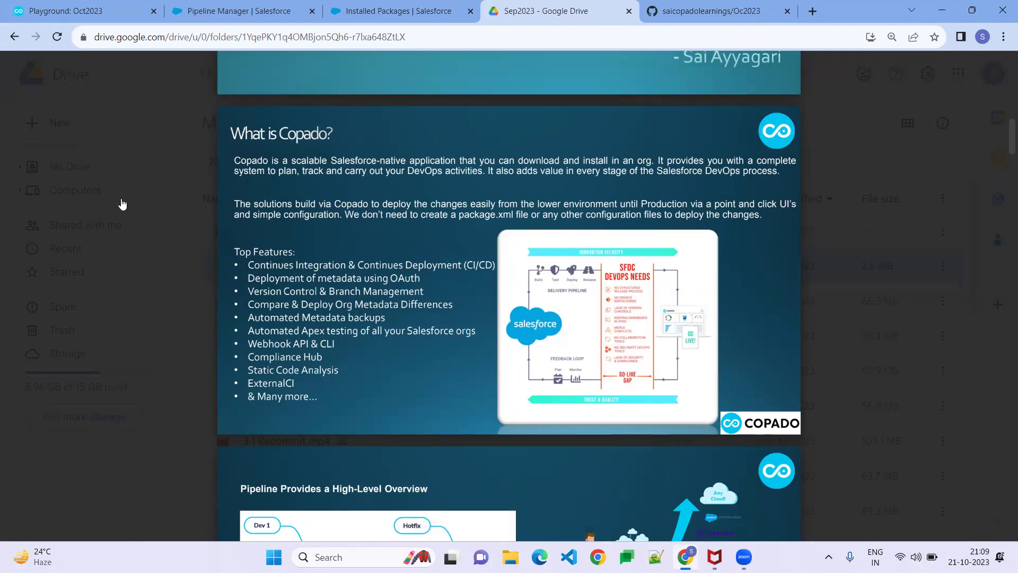
left_click(377, 13)
left_click(225, 18)
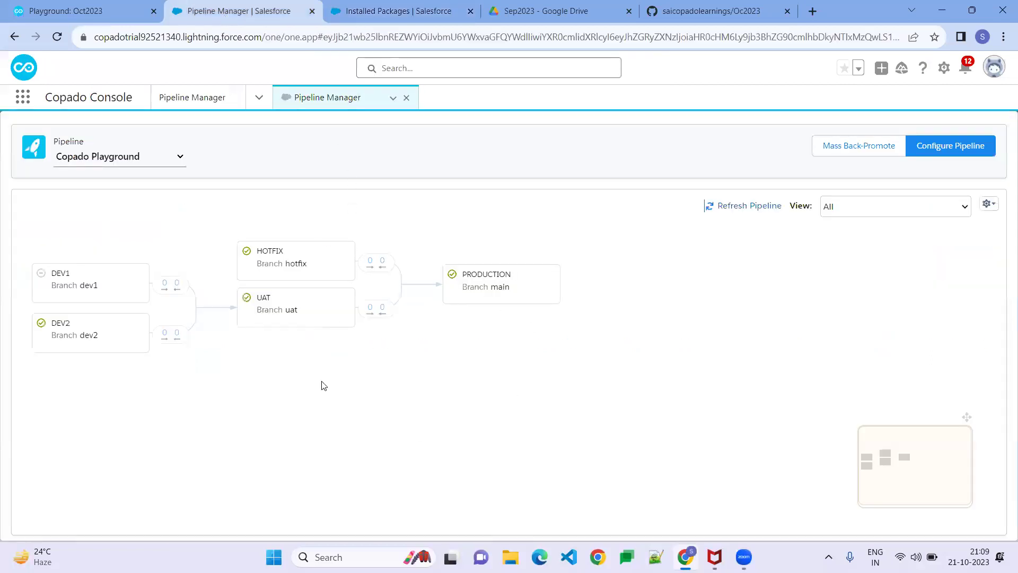
left_click(547, 6)
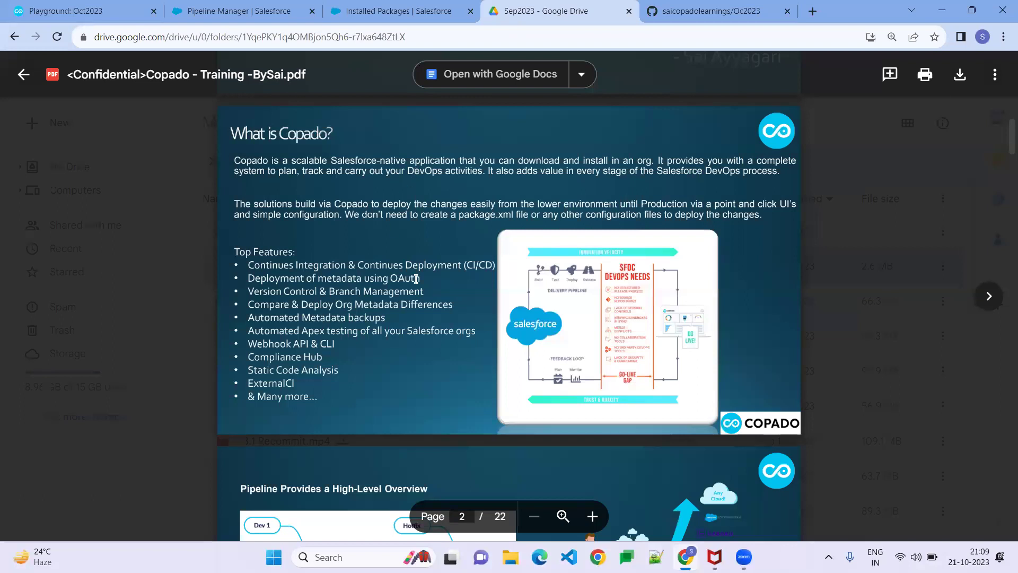
scroll(422, 310, "down", 6)
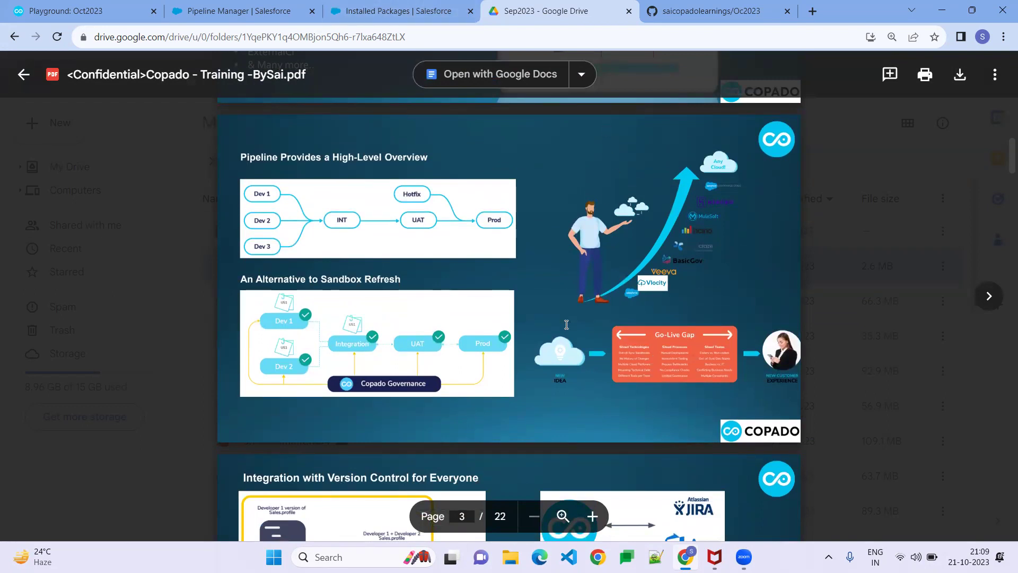
scroll(566, 331, "down", 3)
scroll(566, 330, "down", 2)
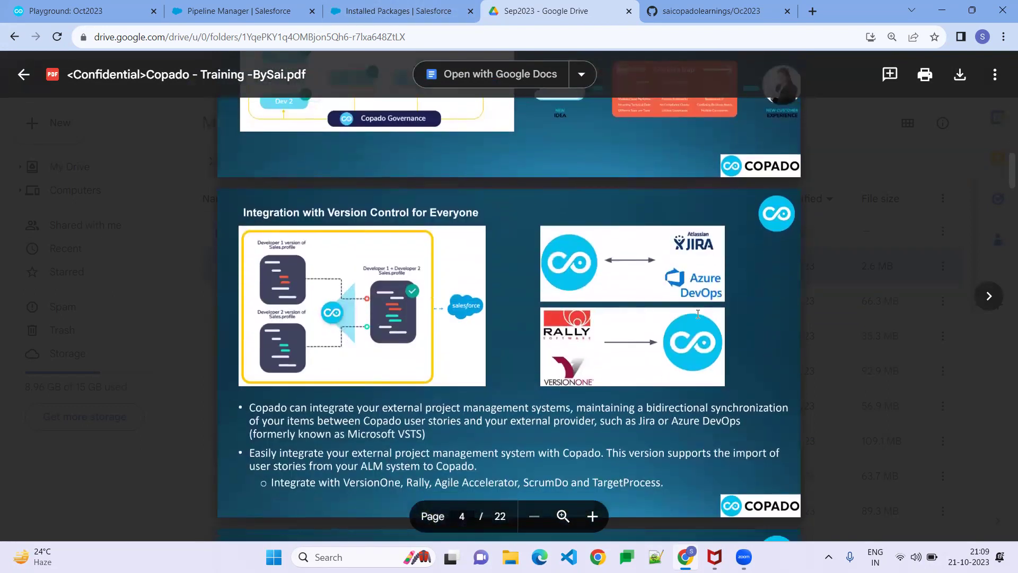
Enlarge the browser zoom on the version control integration slide and dismiss the file's options
left_click(995, 74)
left_click(1002, 37)
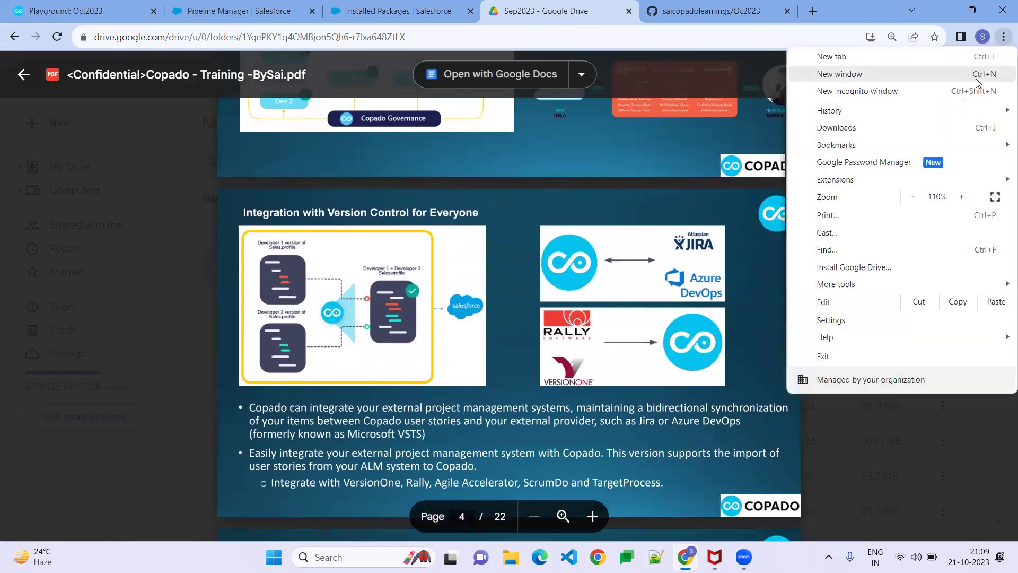
left_click(965, 198)
left_click(964, 198)
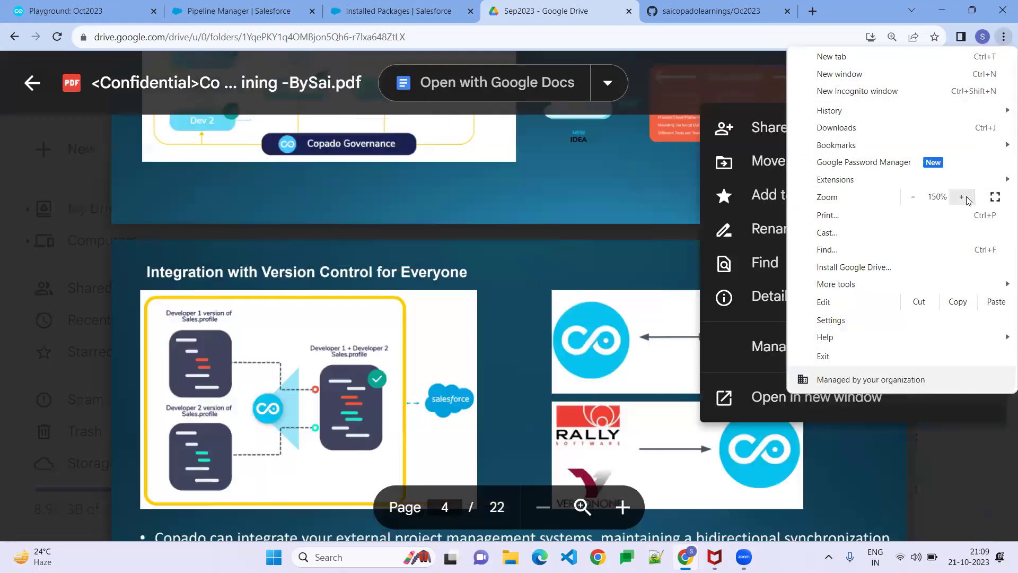
left_click(964, 197)
left_click(450, 271)
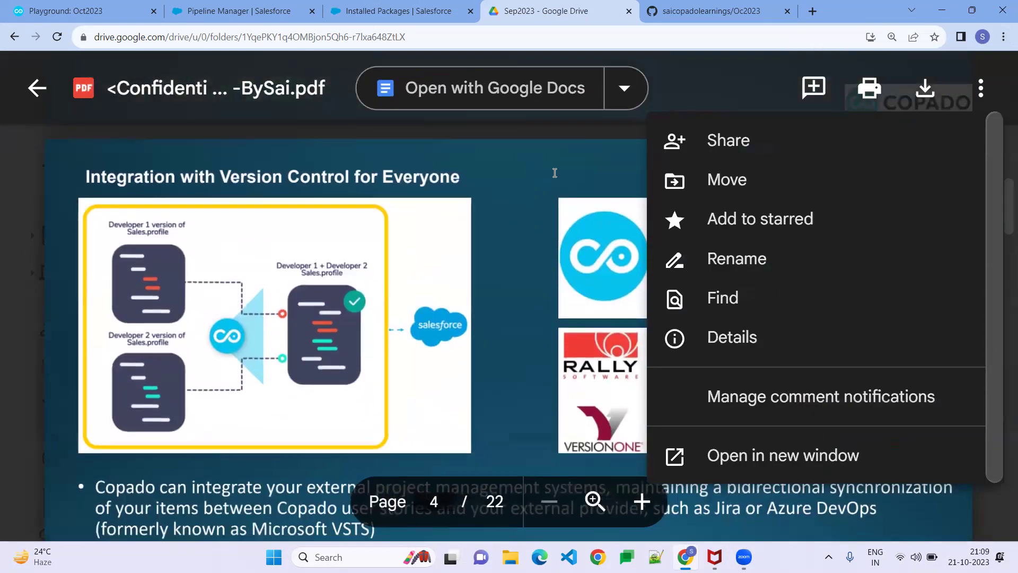
left_click(557, 172)
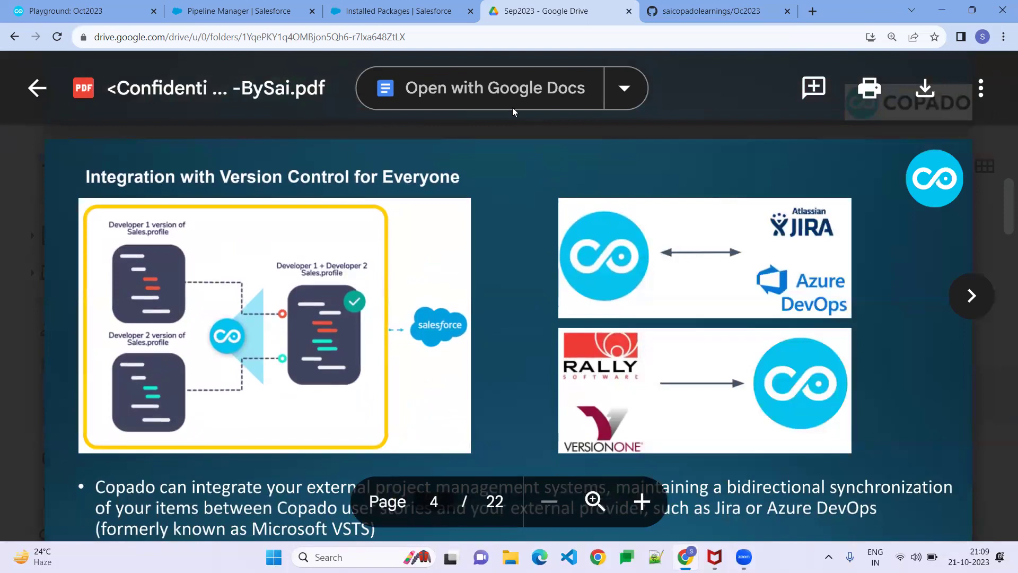
Open the User Stories list in Copado Console and preview the record types for a new entry, selecting User Story before closing the form
left_click(223, 10)
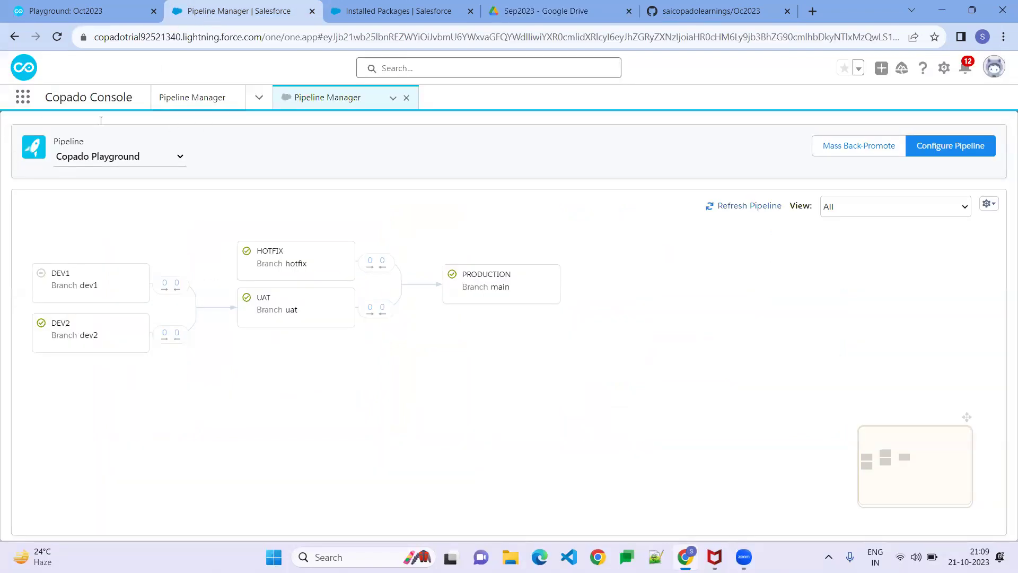
left_click(259, 98)
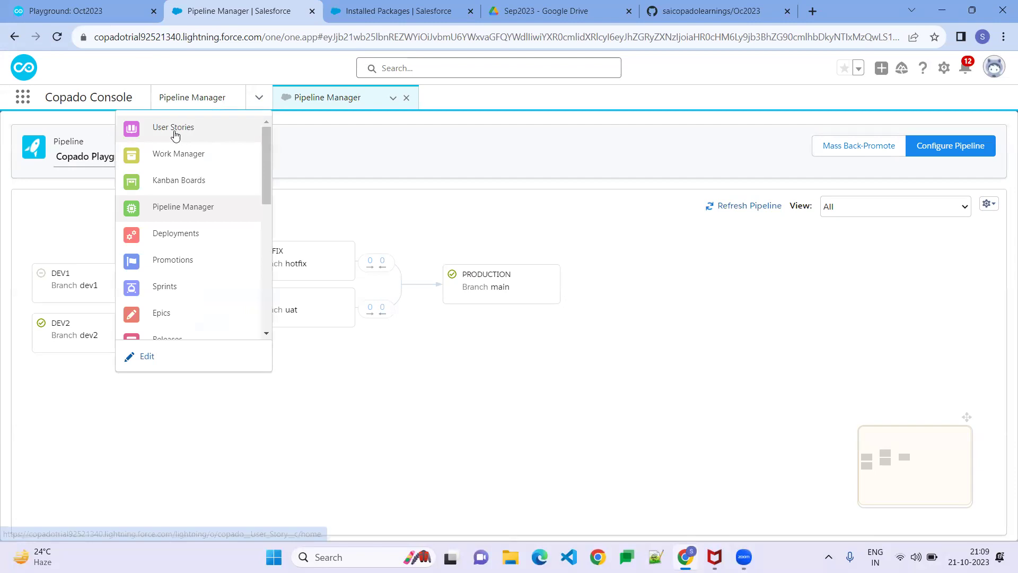
left_click(176, 130)
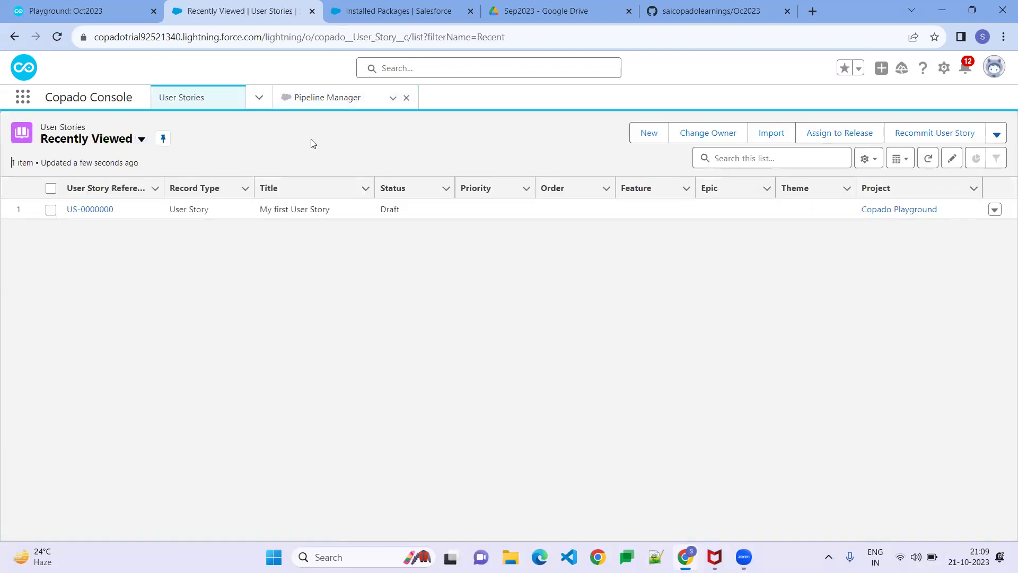
left_click(650, 136)
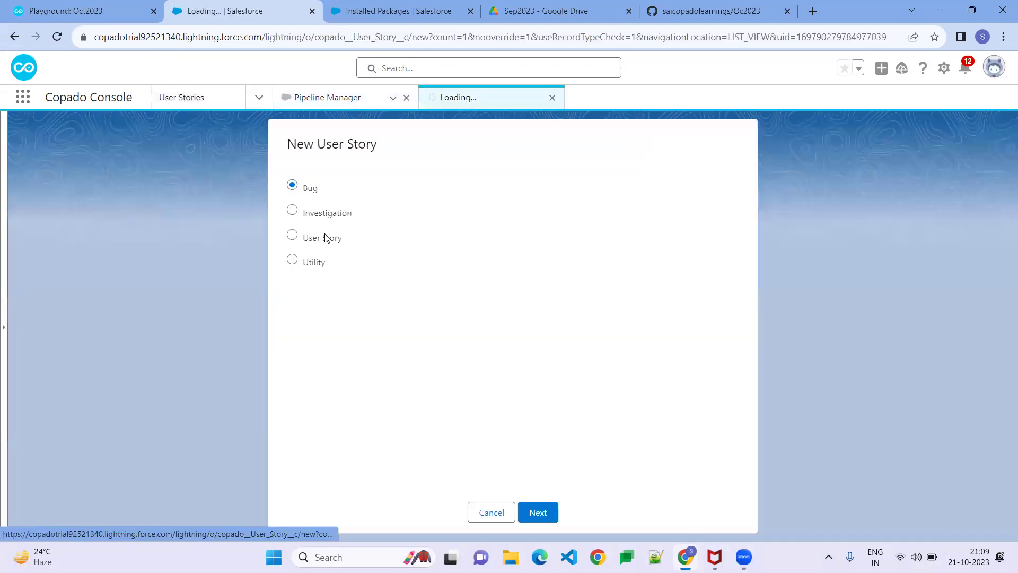
left_click(298, 239)
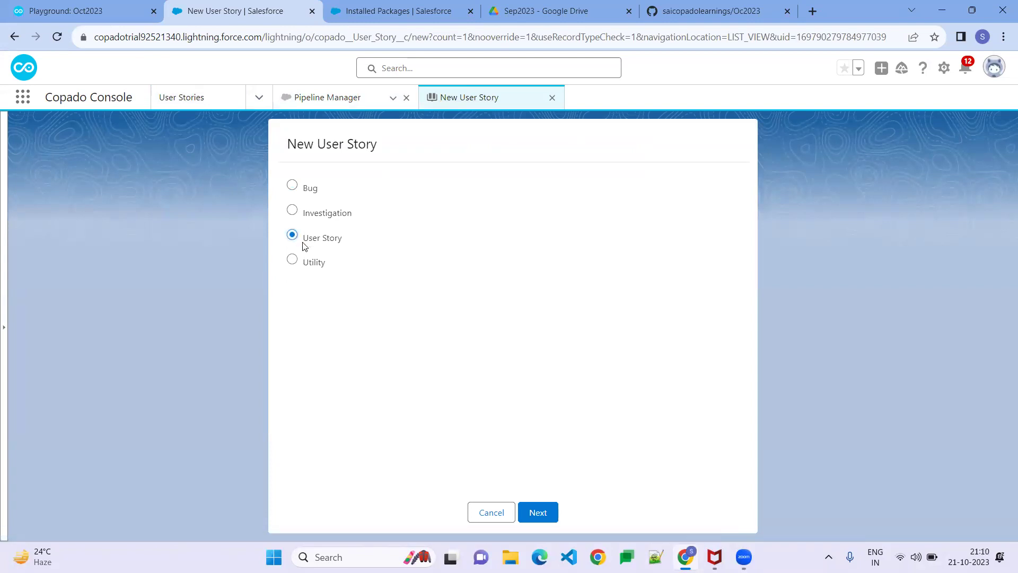
left_click(551, 98)
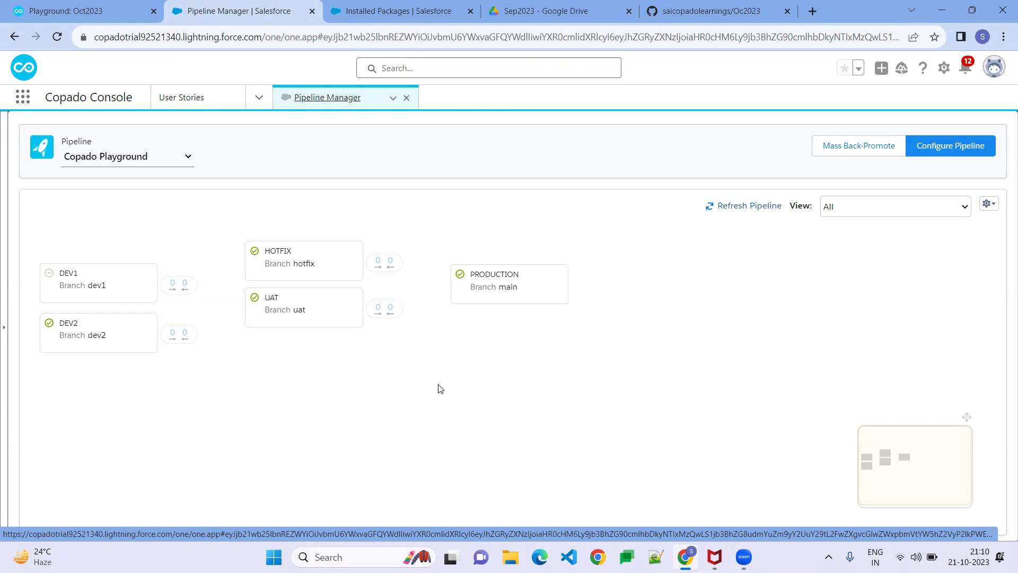
Revisit the Oc2023 repository on GitHub and return to the version control integration slide in Google Drive
left_click(706, 15)
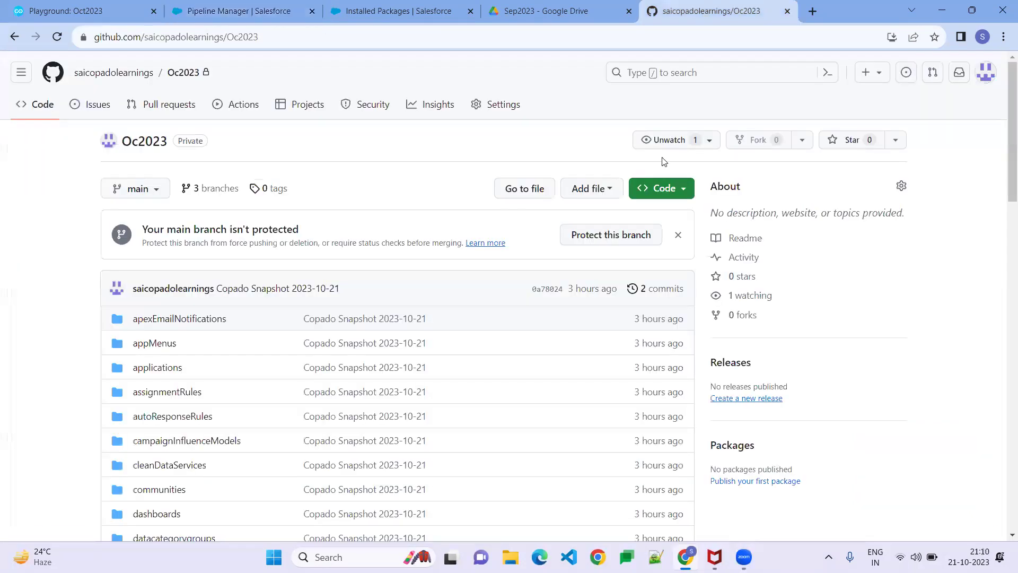
left_click(503, 7)
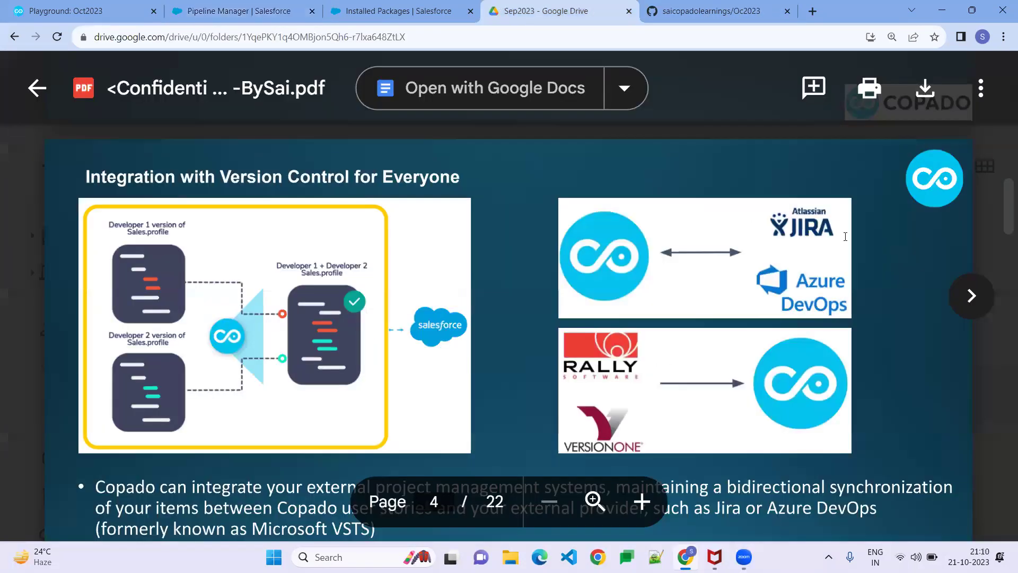
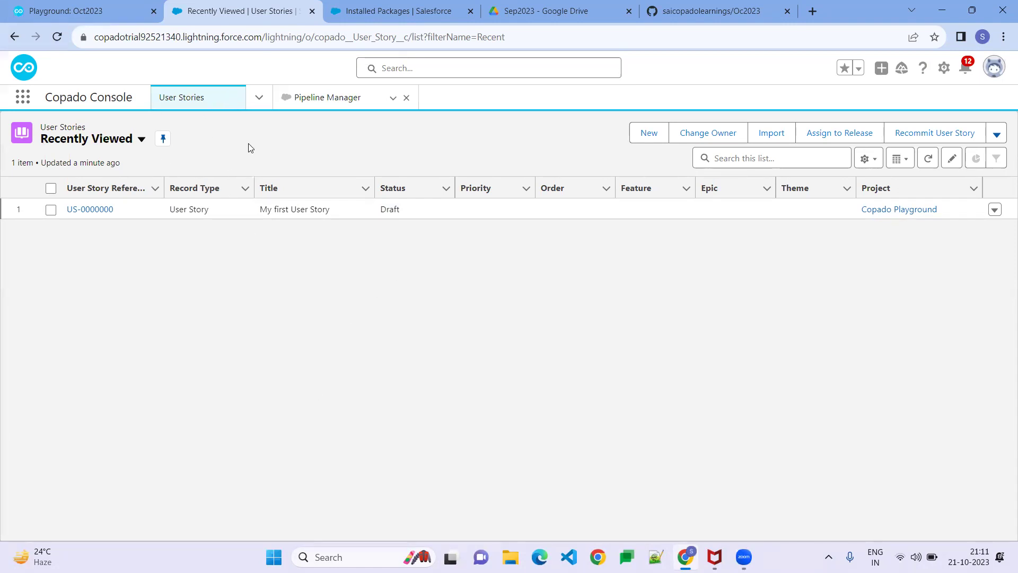
Search the Copado org's apps and items for "reports"
left_click(21, 100)
type("reports")
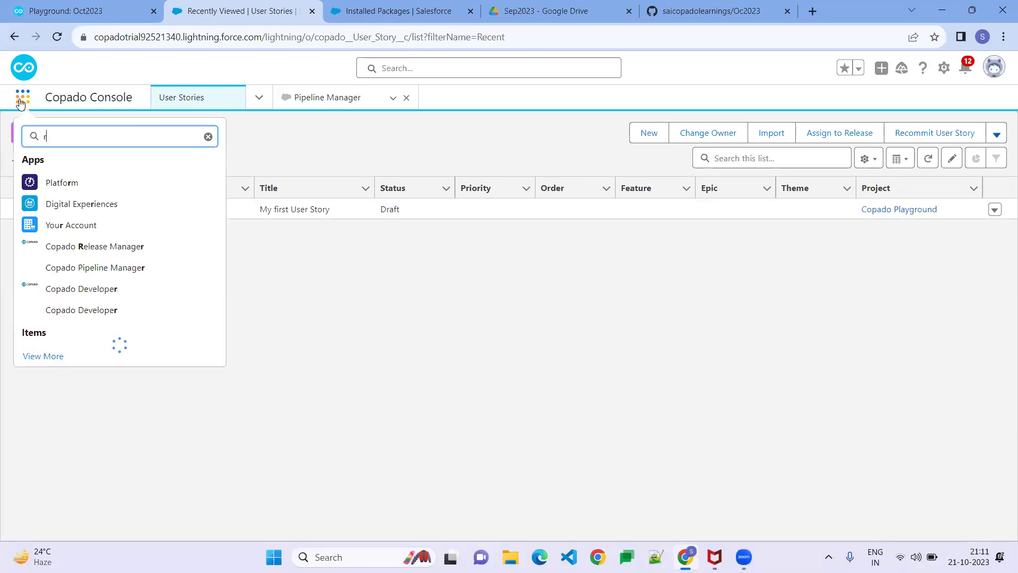
left_click(28, 220)
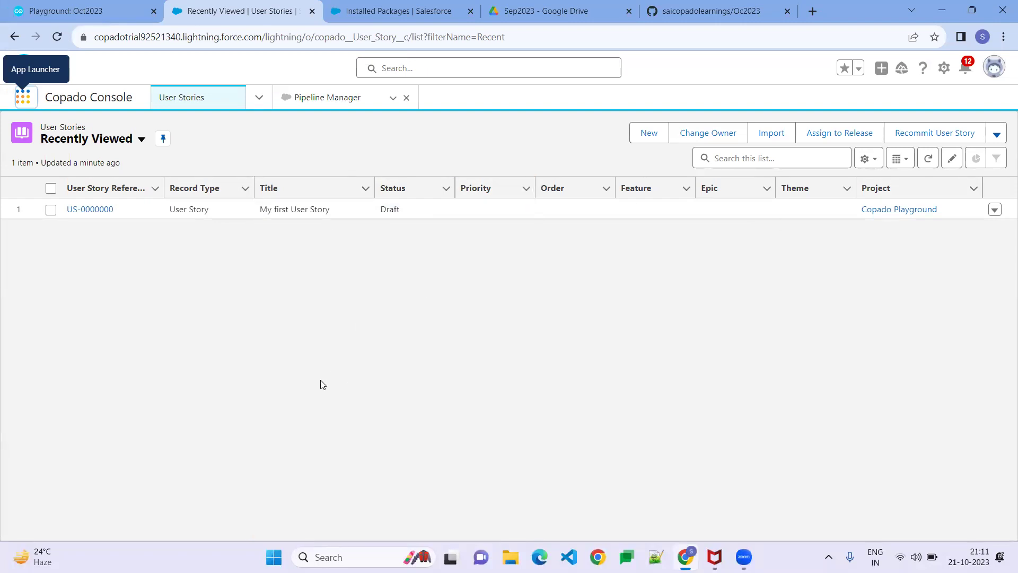
Switch to the Oc2023 GitHub repository, highlight "github" in its web address, and compare it with the Copado User Stories list
left_click(677, 7)
left_click(570, 4)
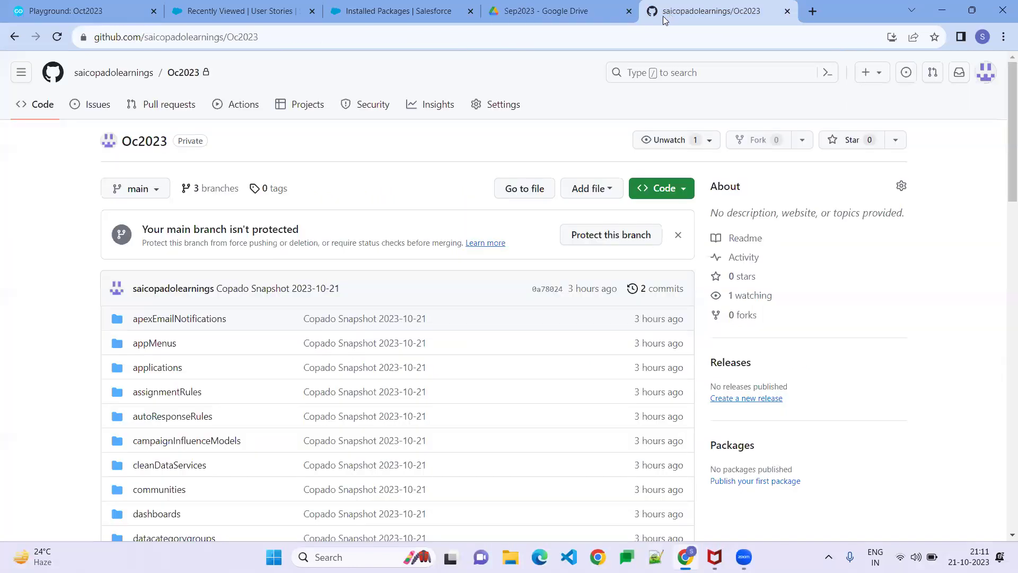
left_click(705, 11)
left_click(105, 37)
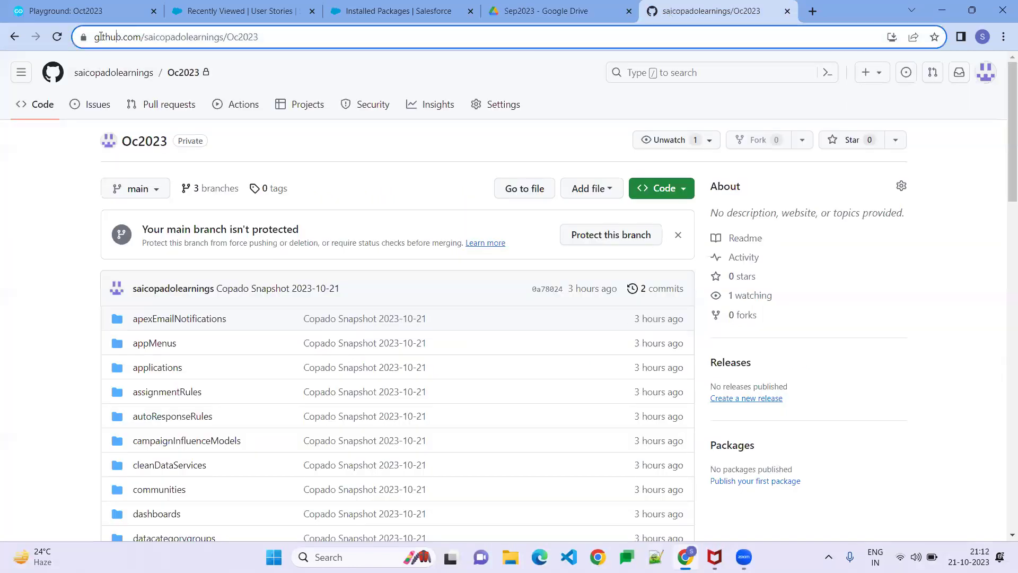
left_click(179, 10)
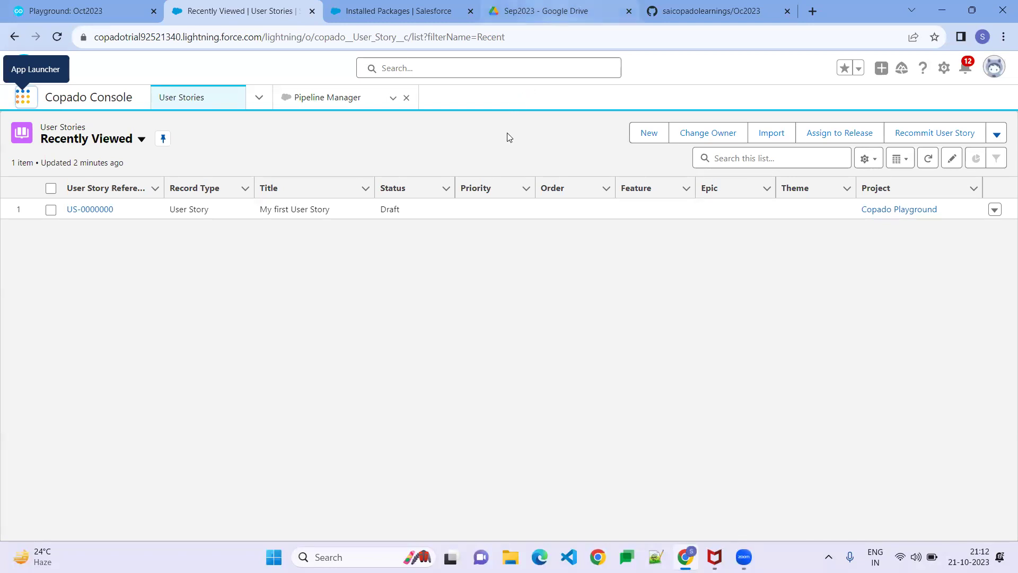
left_click(708, 12)
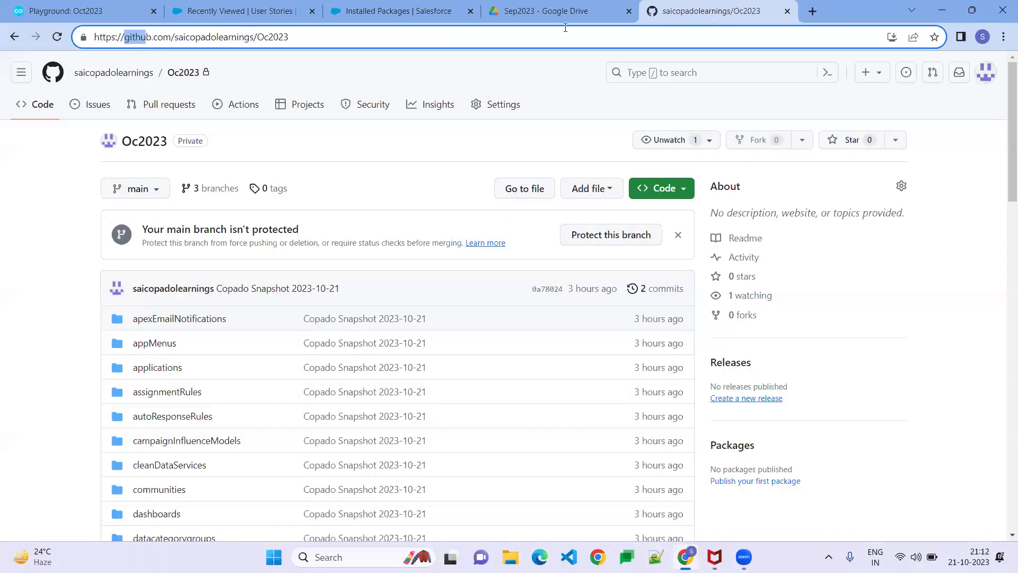
Return to the training PDF in Google Drive and read on to the "Copado – Few Objects" slide
left_click(562, 13)
scroll(606, 285, "down", 10)
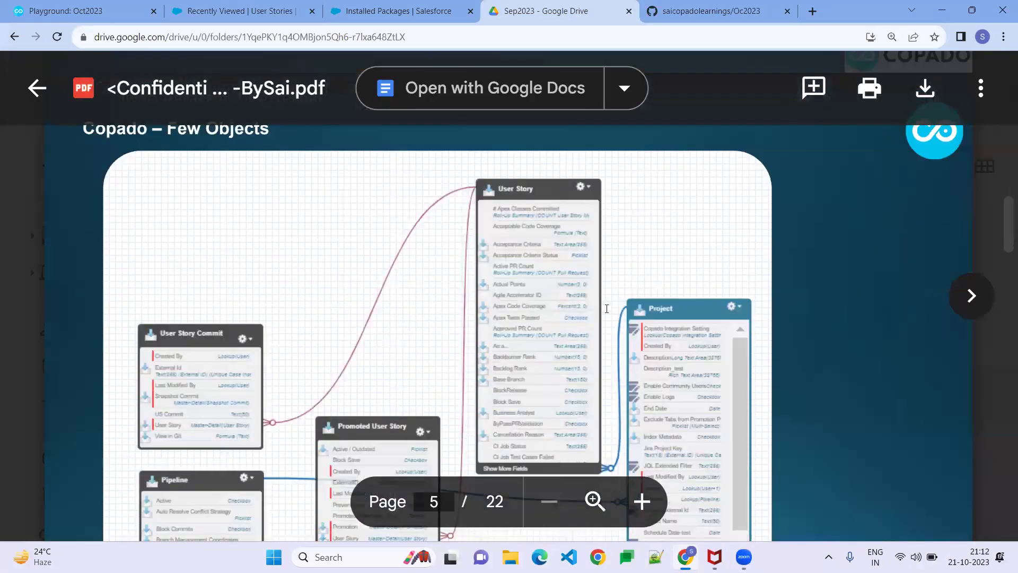
scroll(606, 305, "up", 6)
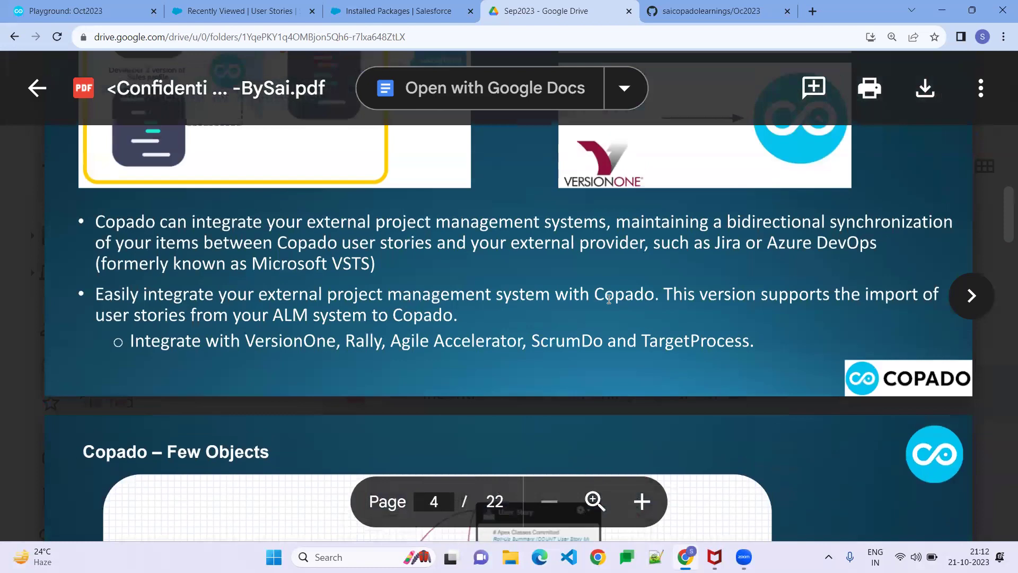
scroll(608, 299, "up", 3)
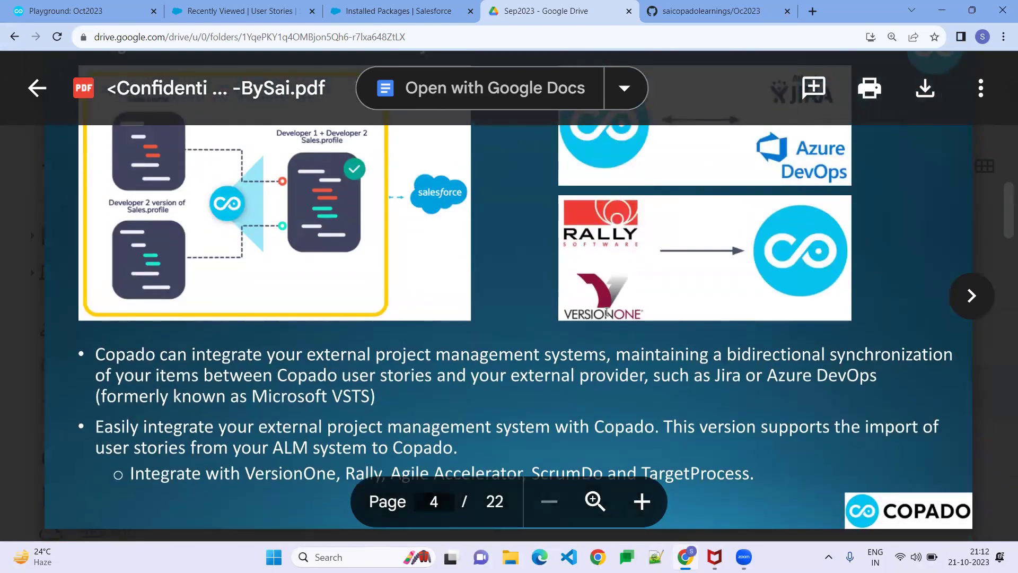
scroll(606, 312, "down", 10)
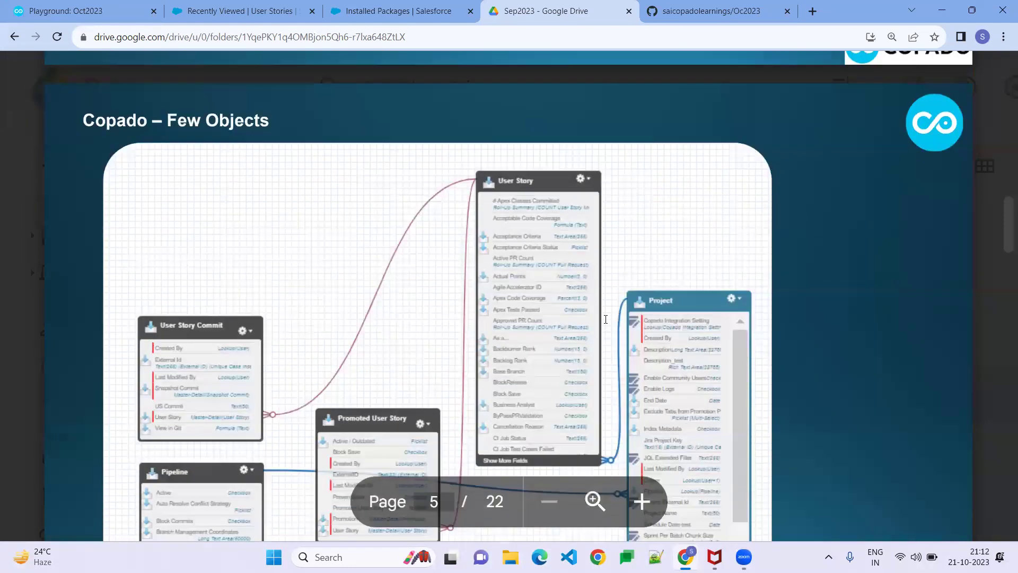
scroll(571, 325, "down", 1)
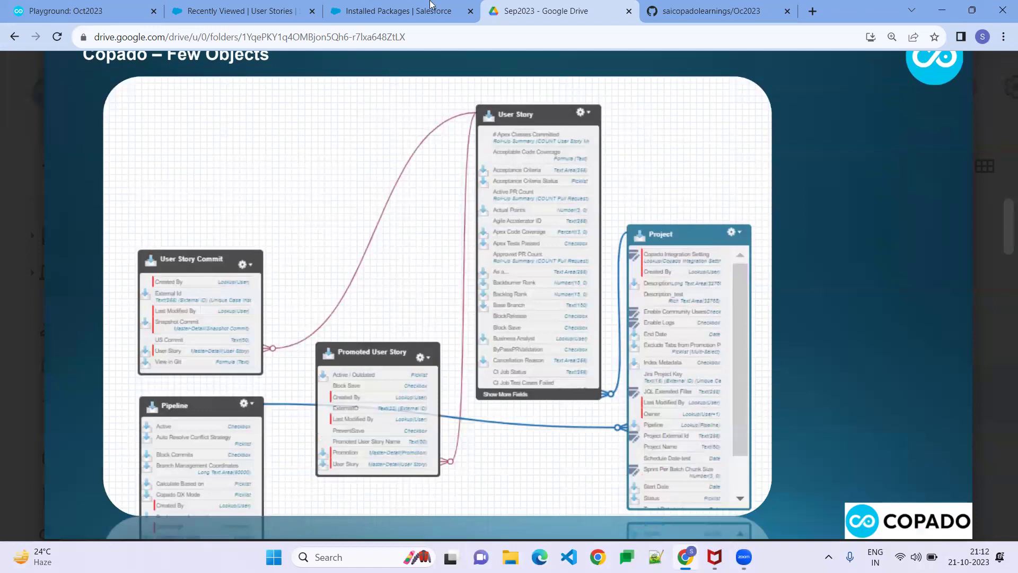
Open the Copado Deployer package from Salesforce's Installed Packages and revisit the User Story object on the "Copado – Few Objects" slide
left_click(397, 11)
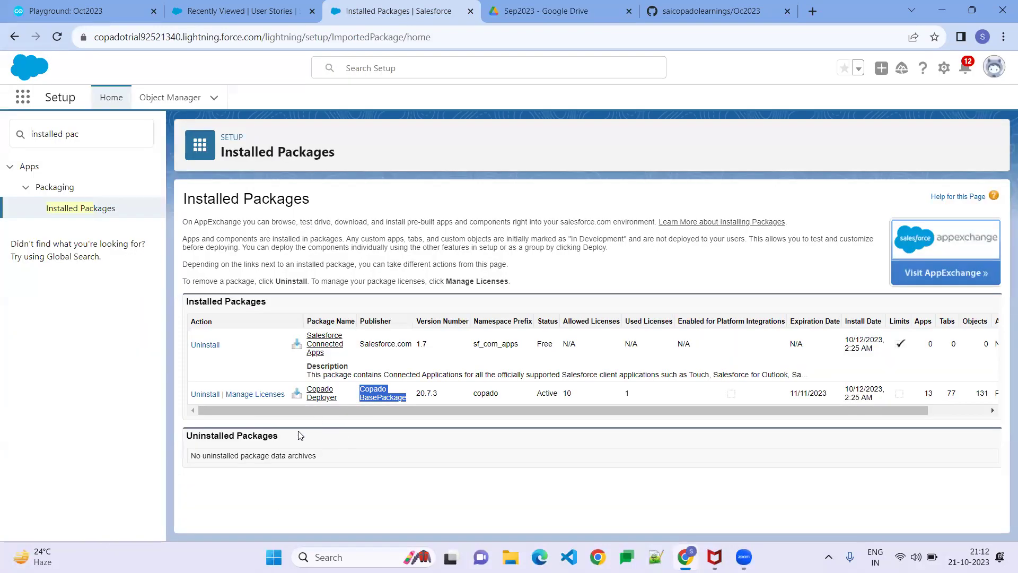
left_click(314, 390)
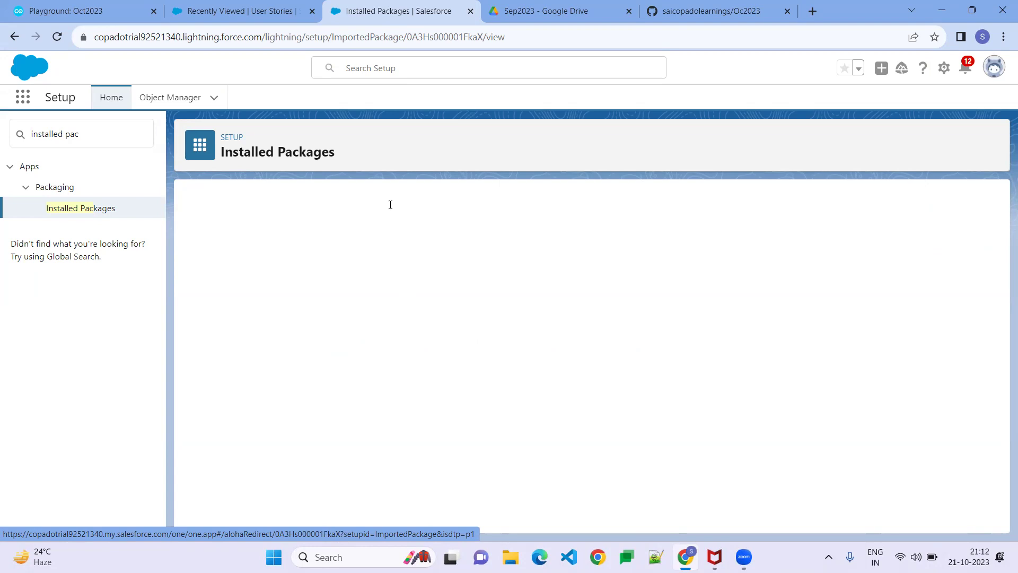
key("ctrl+Tab")
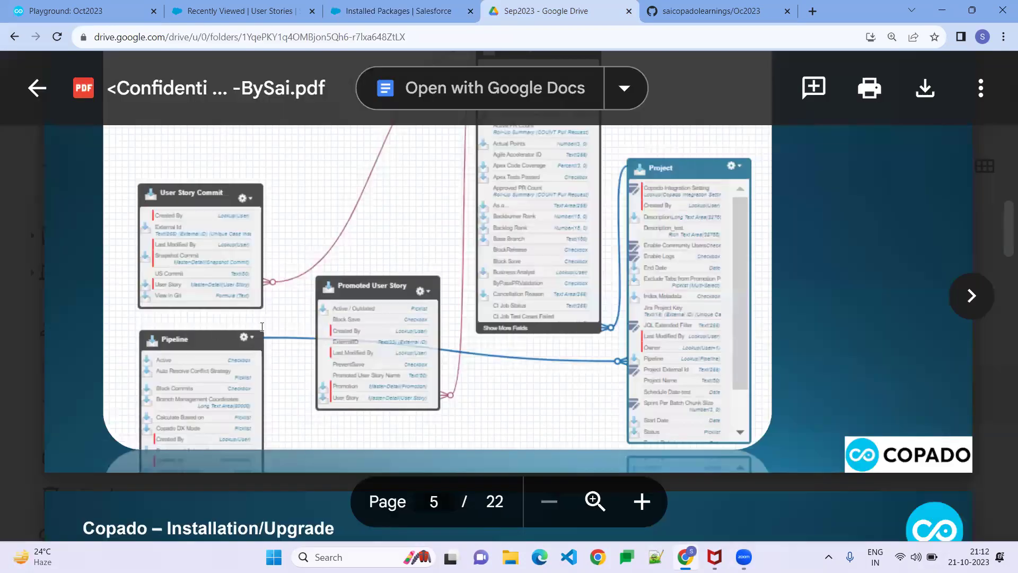
scroll(635, 296, "up", 3)
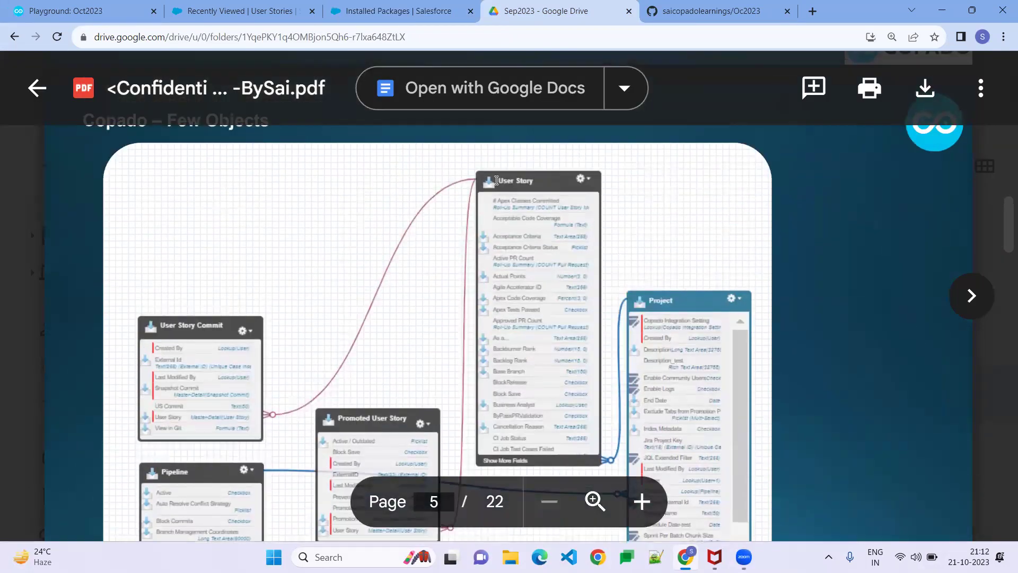
Find the User Story object in Salesforce's Object Manager, open its details, and highlight the "copado__" prefix of its API name
left_click(390, 8)
left_click(166, 98)
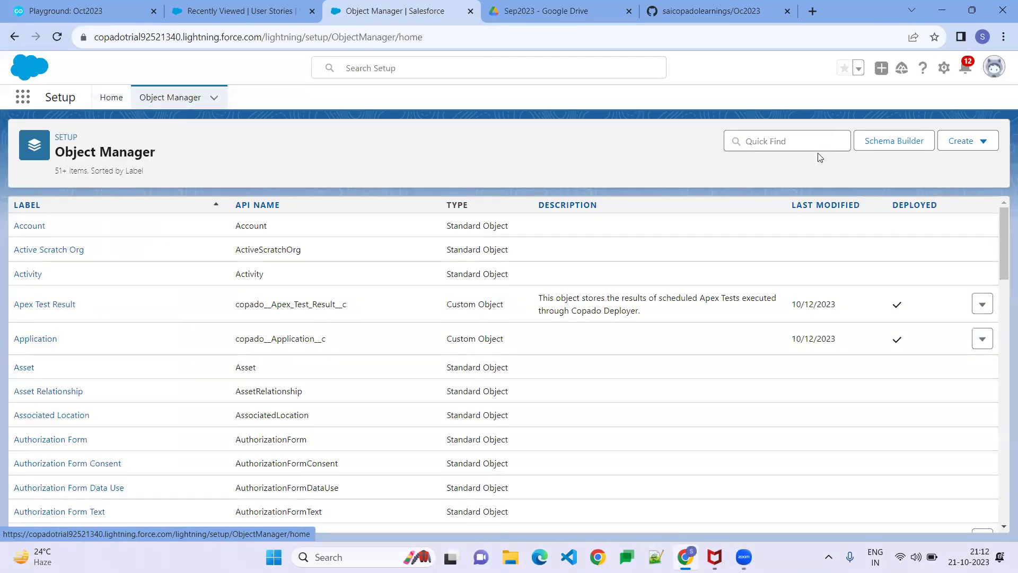
left_click(817, 147)
type("user sto")
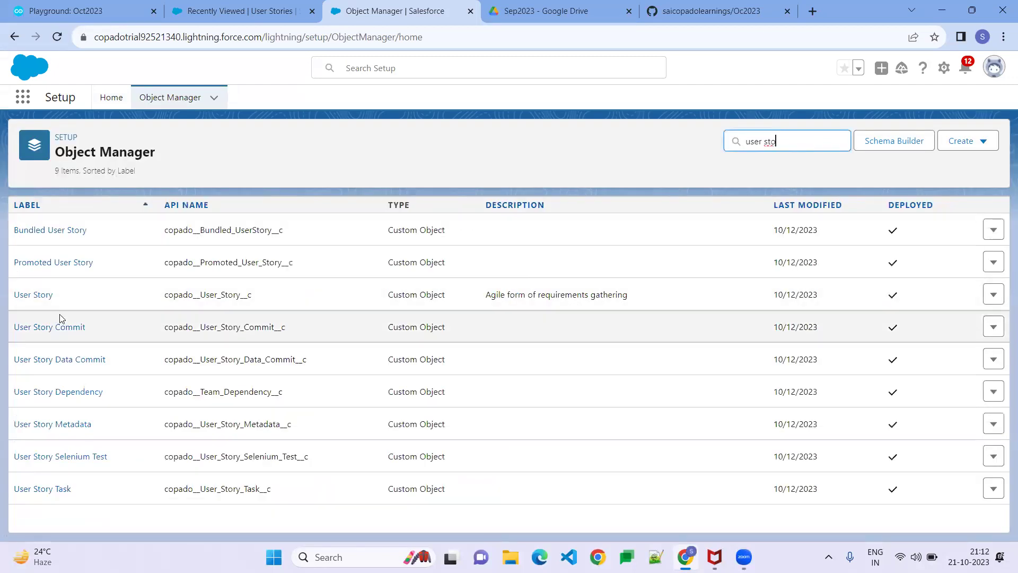
left_click(28, 295)
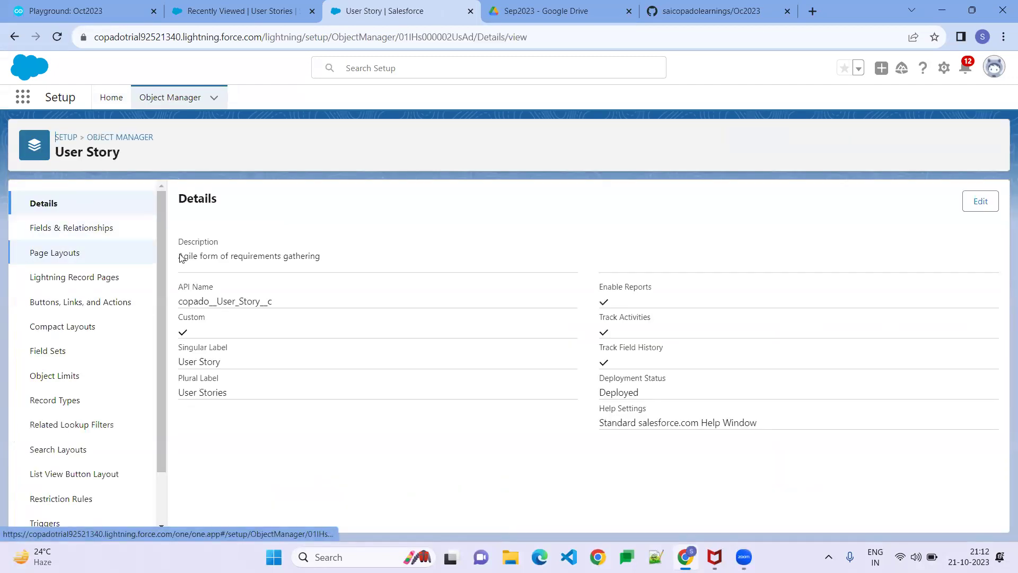
mouse_move(179, 301)
left_mouse_down()
mouse_move(274, 302)
mouse_move(164, 305)
left_mouse_up()
left_click(211, 313)
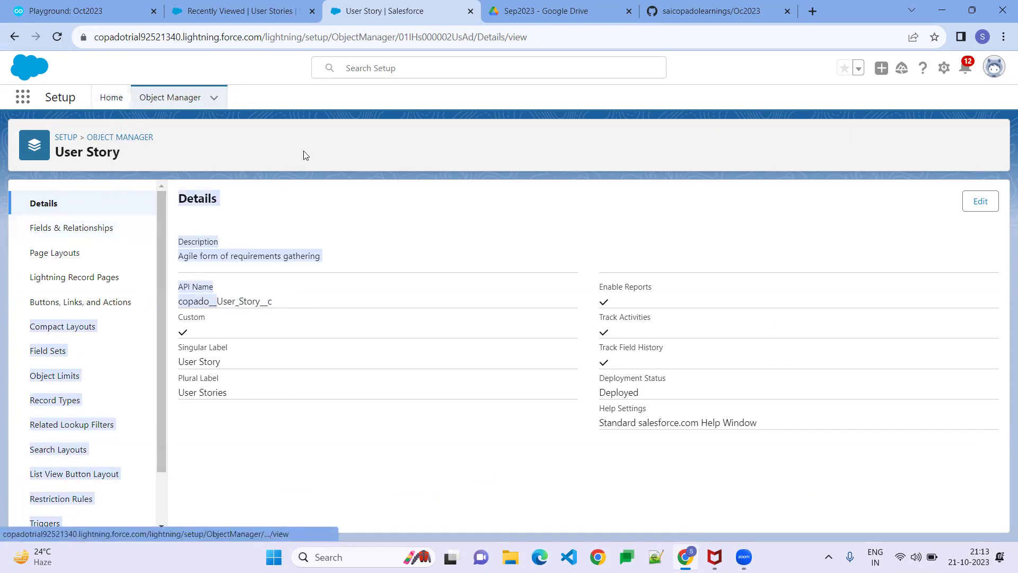
Revisit the Copado User Stories list and read the training PDF on to the "Copado – Installation/Upgrade" slide
left_click(243, 11)
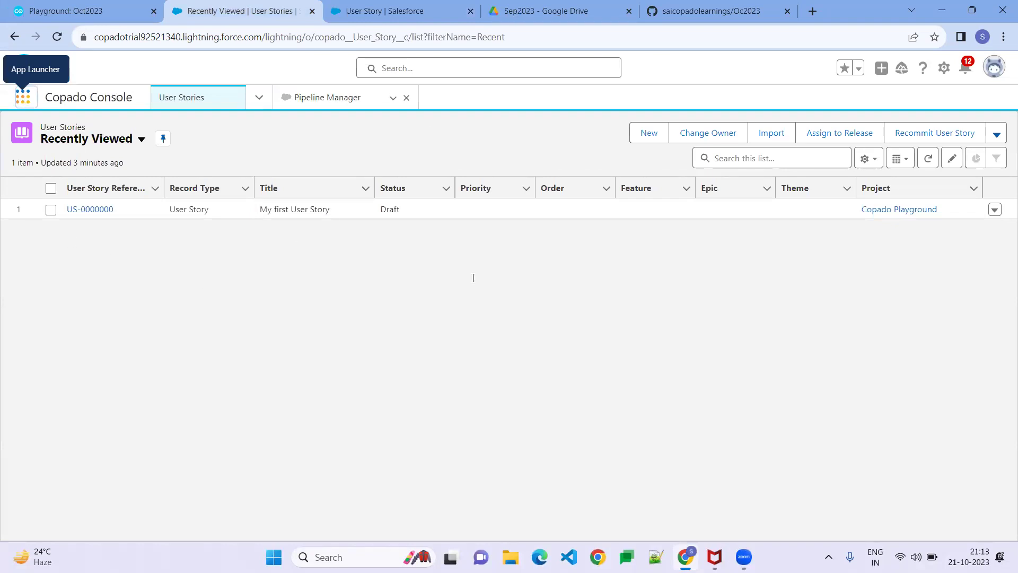
left_click(546, 10)
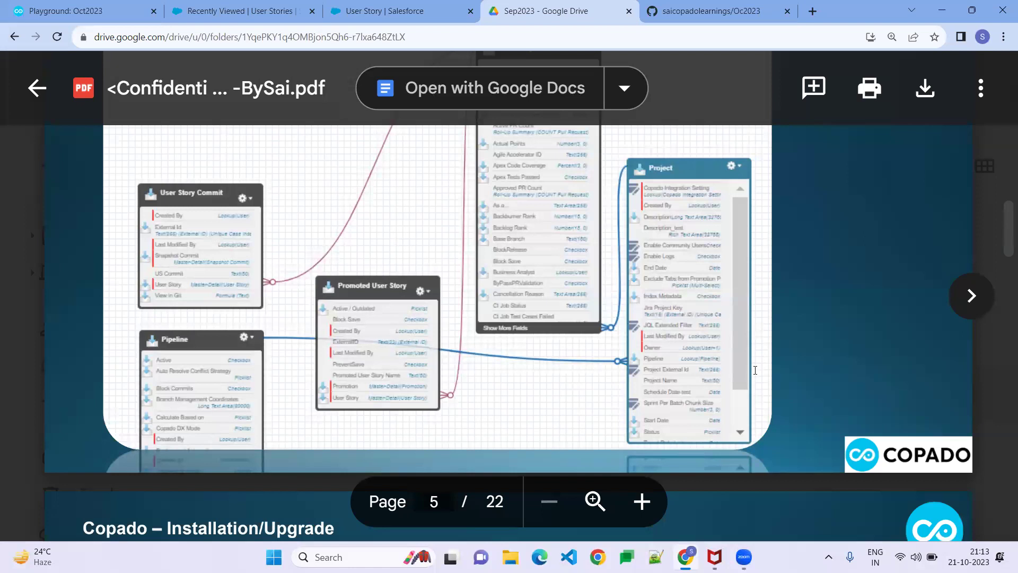
scroll(755, 370, "down", 6)
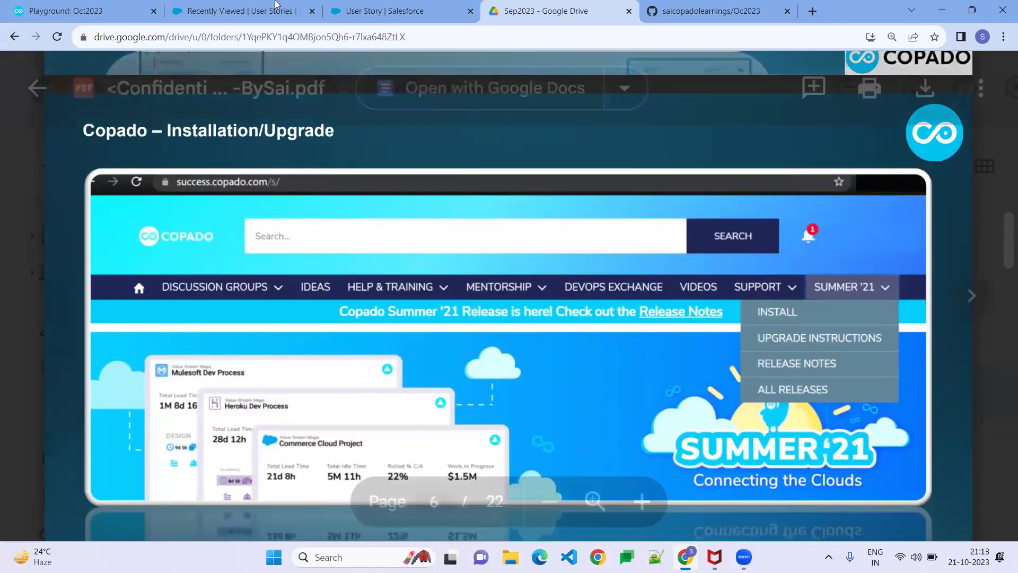
Switch to the Oct2023 playground page, highlight its success.copado.com address, and show the Copado Community's Fall '22 install and upgrade options
left_click(275, 7)
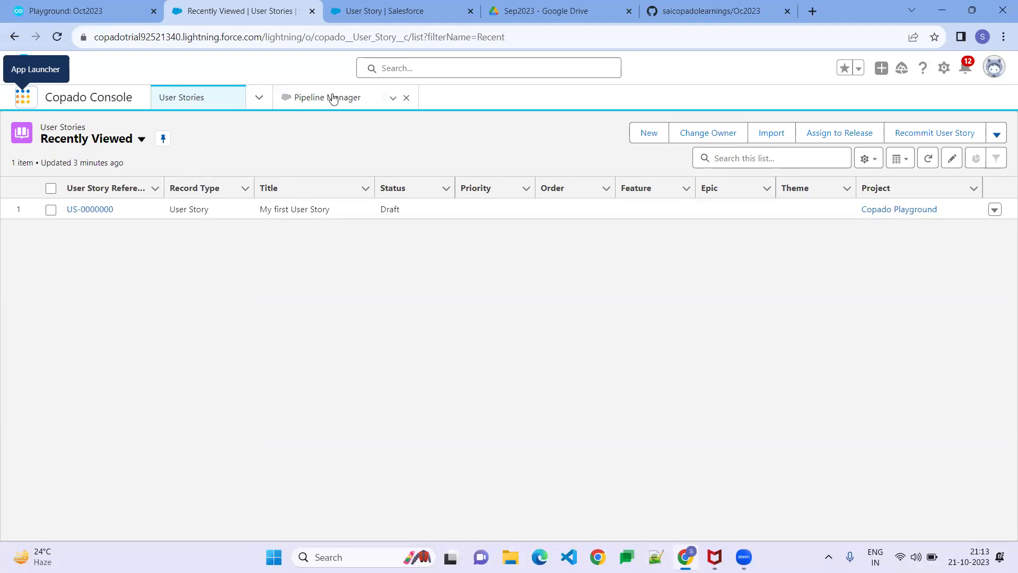
left_click(104, 6)
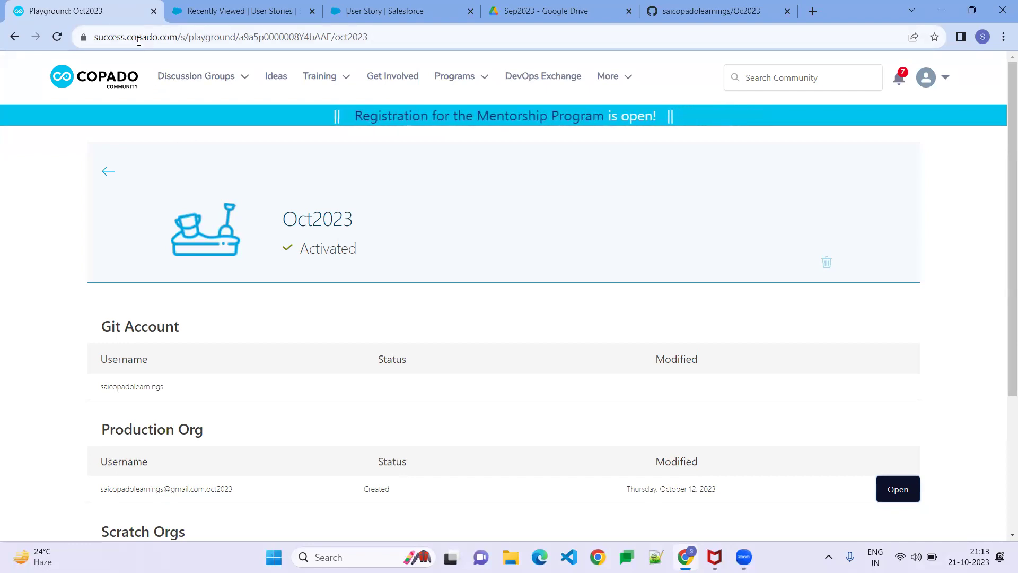
left_click_drag(152, 39, 88, 40)
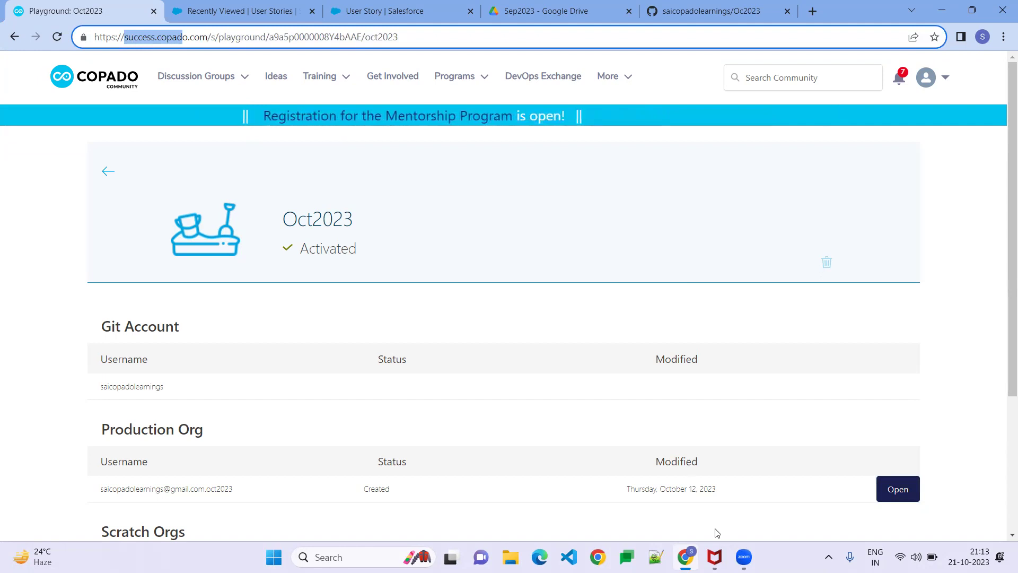
left_click(627, 76)
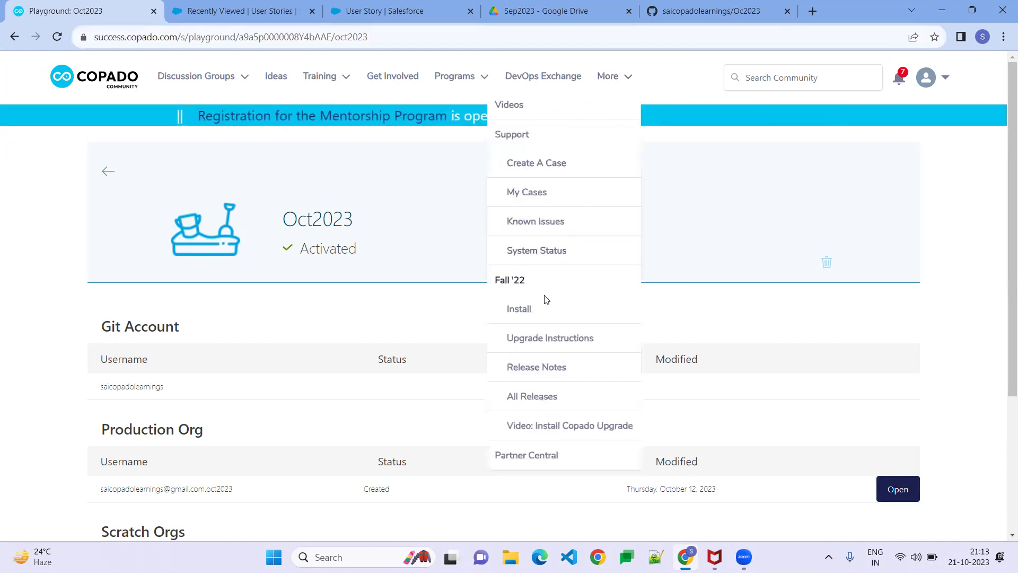
Open the Fall '22 install page, start installing the latest version in Production, and return from the Salesforce login to the release calendar
left_click(523, 315)
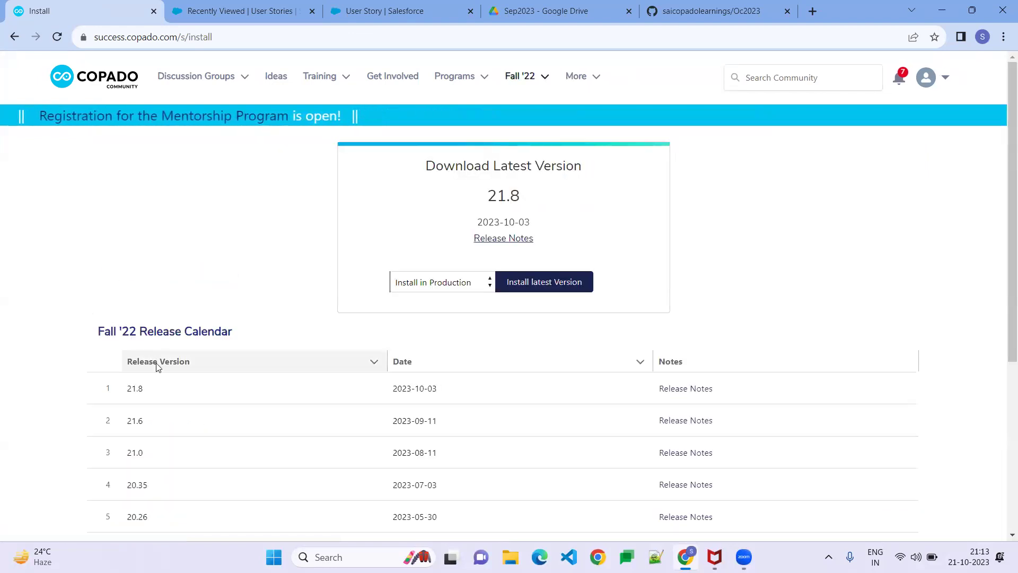
scroll(157, 366, "down", 1)
scroll(514, 157, "up", 1)
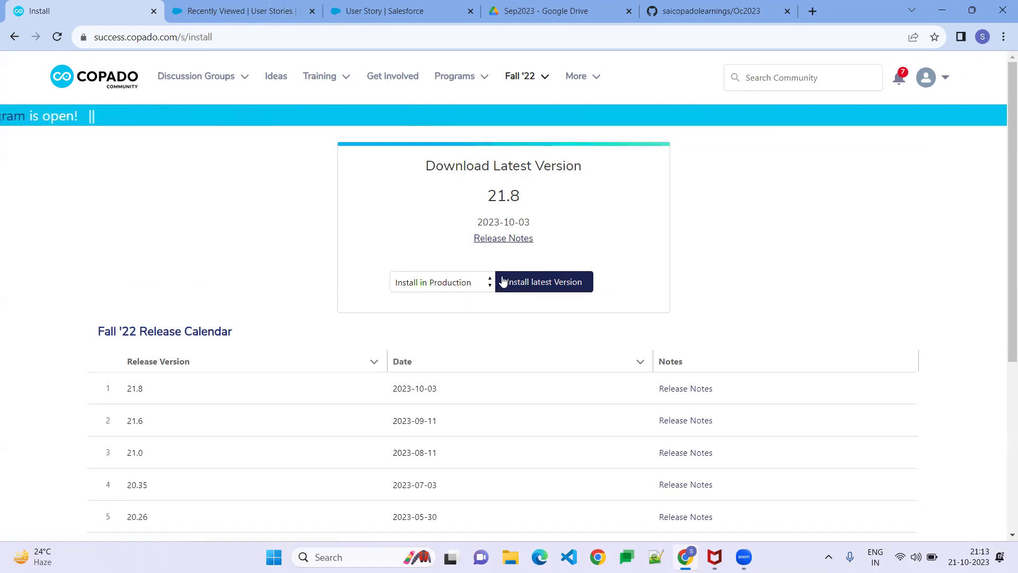
left_click(539, 284)
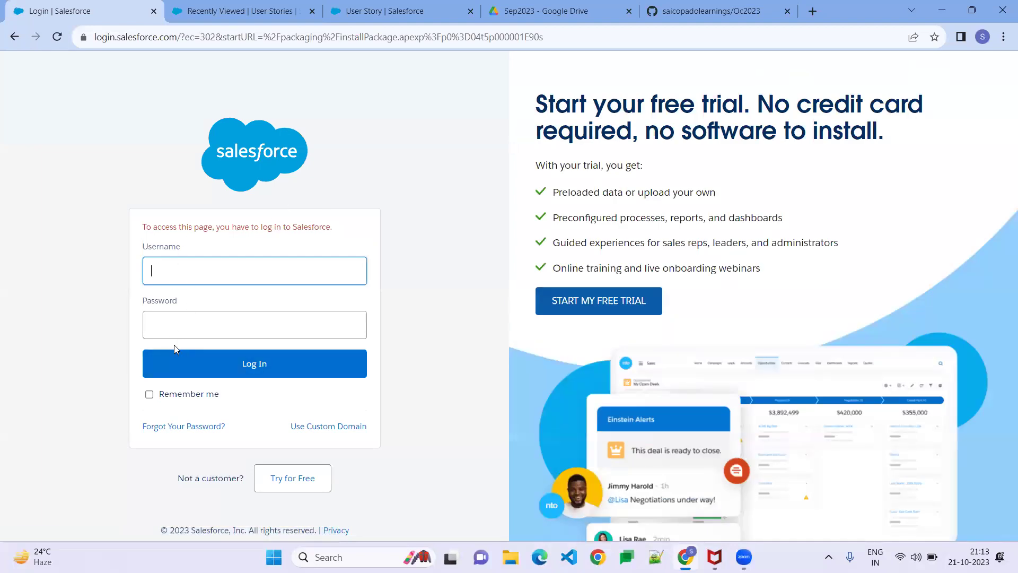
left_click(14, 38)
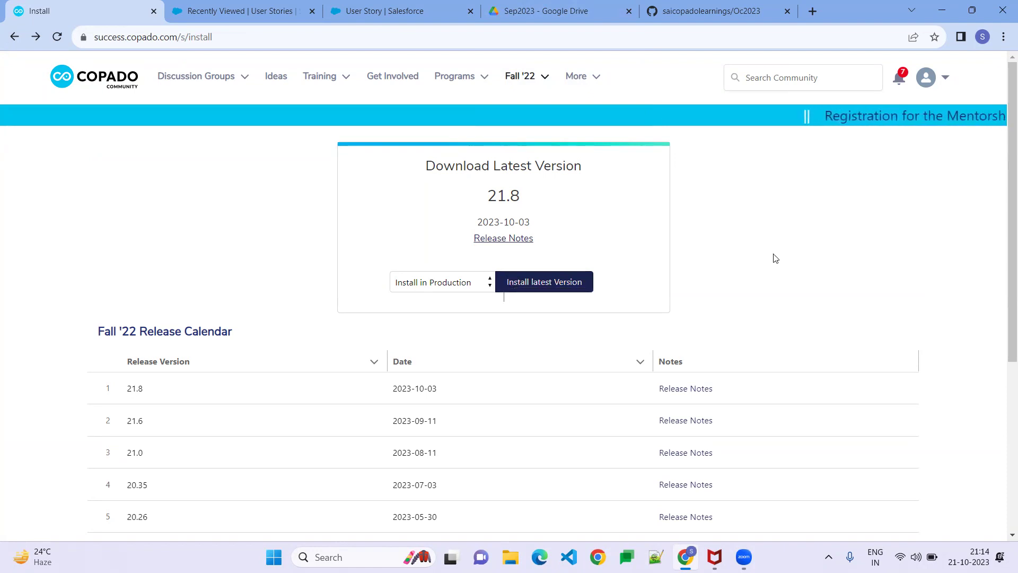
Open Copado License Manager in the Copado org and highlight the Copado Admin label and the Copado Managed Package license total
left_click(254, 10)
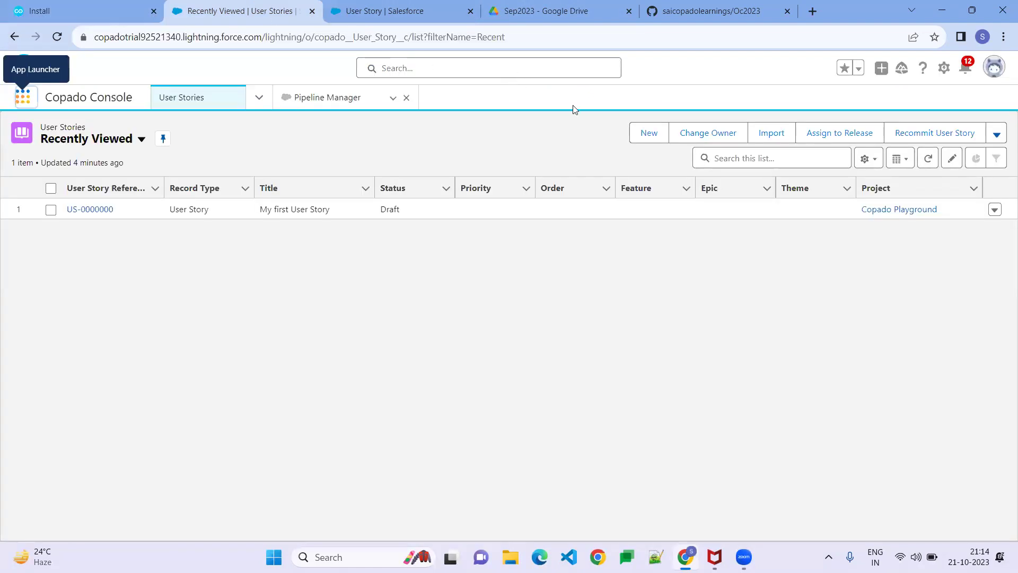
left_click(22, 98)
type("licen")
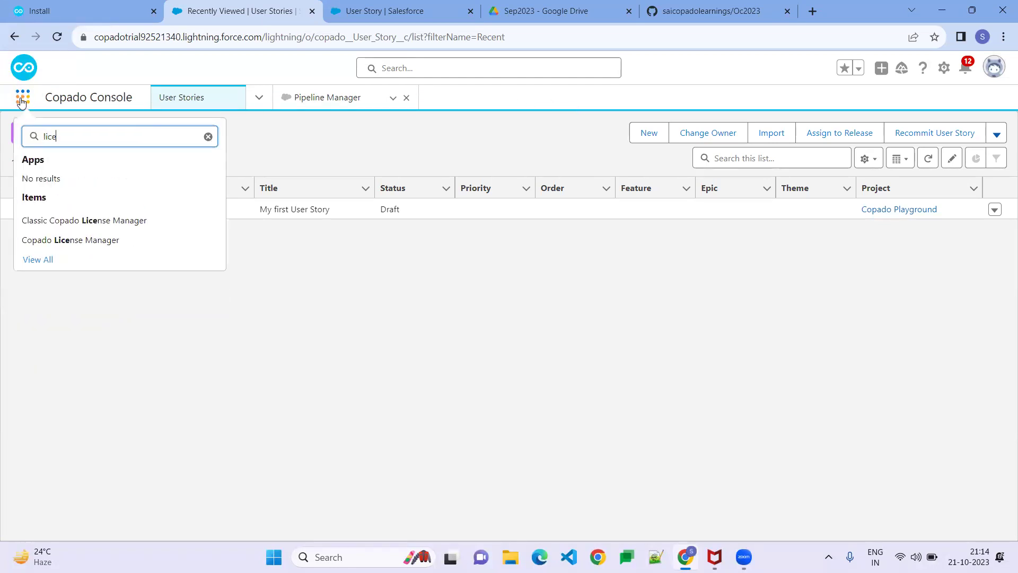
left_click(40, 244)
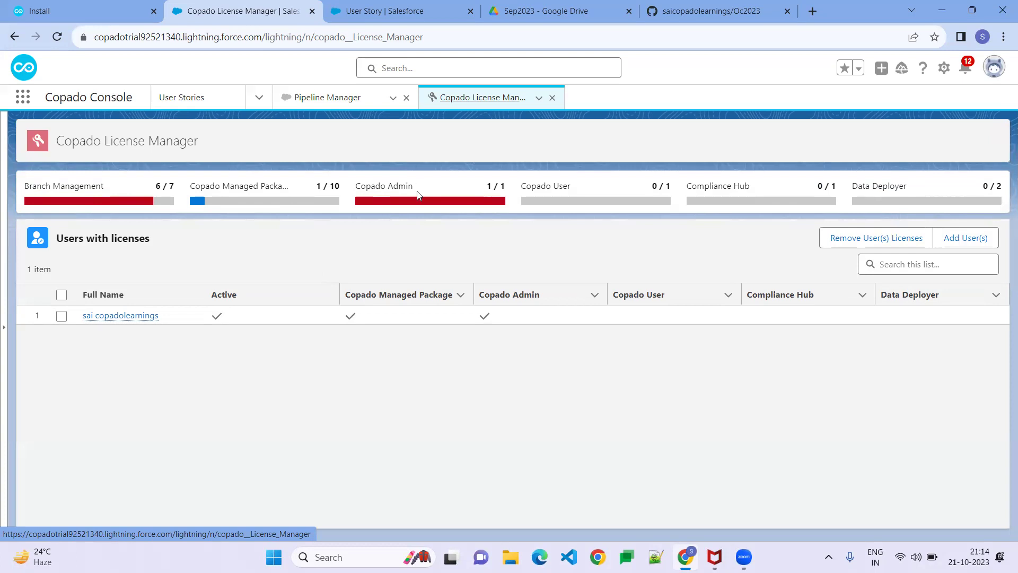
left_click_drag(415, 191, 330, 189)
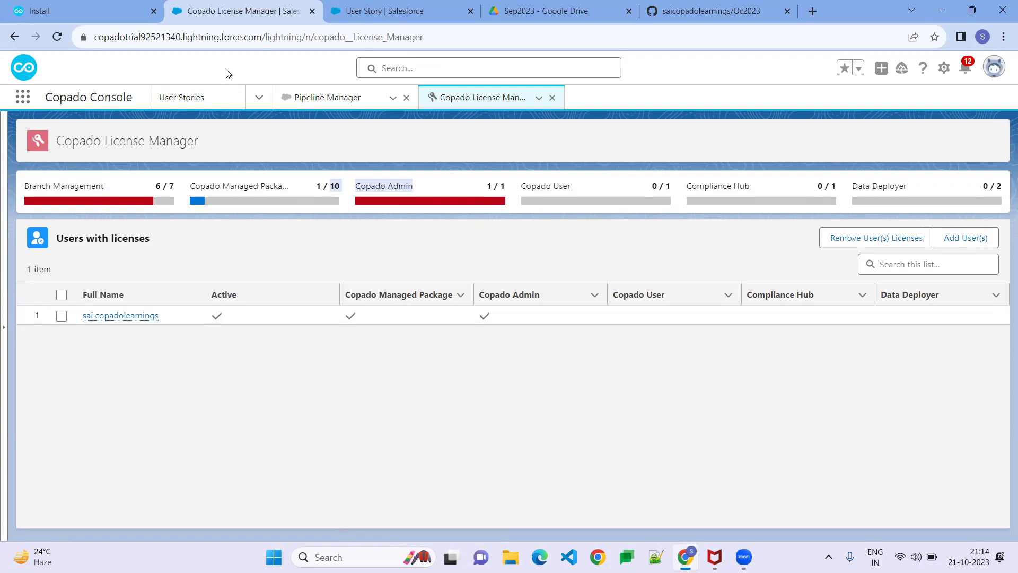
left_click(122, 20)
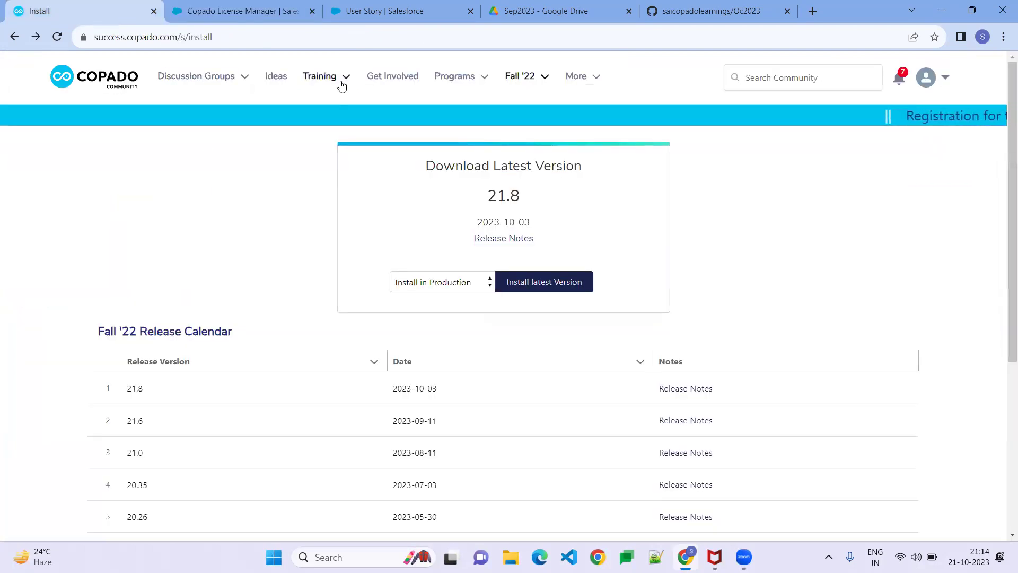
left_click(245, 36)
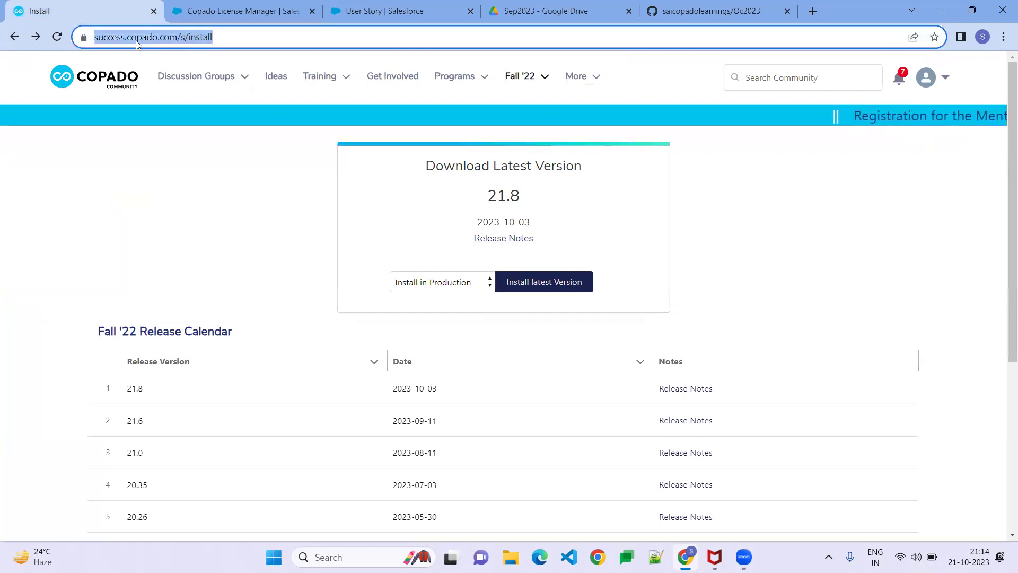
left_click(191, 38)
left_click_drag(209, 37, 27, 50)
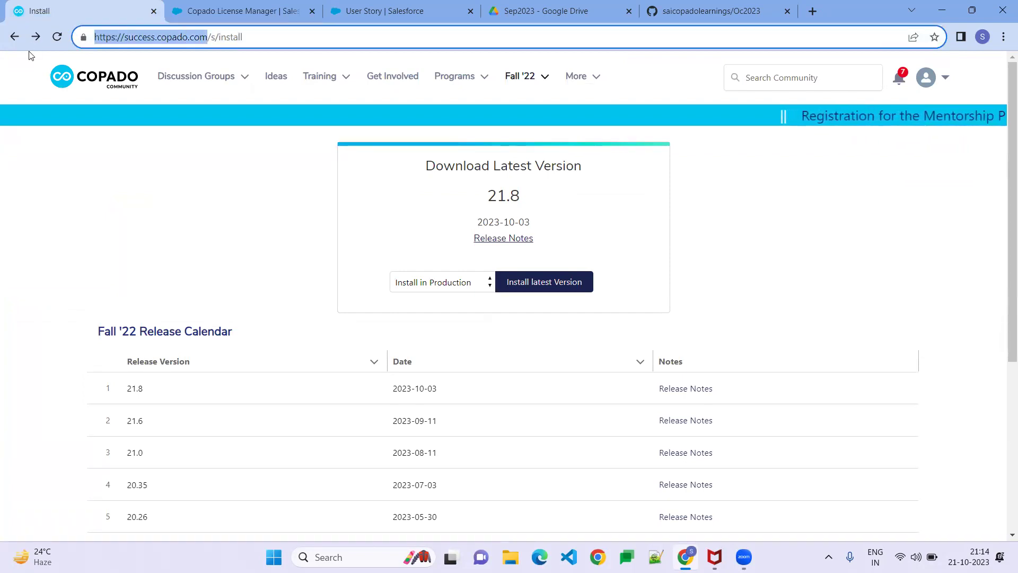
left_click(678, 487)
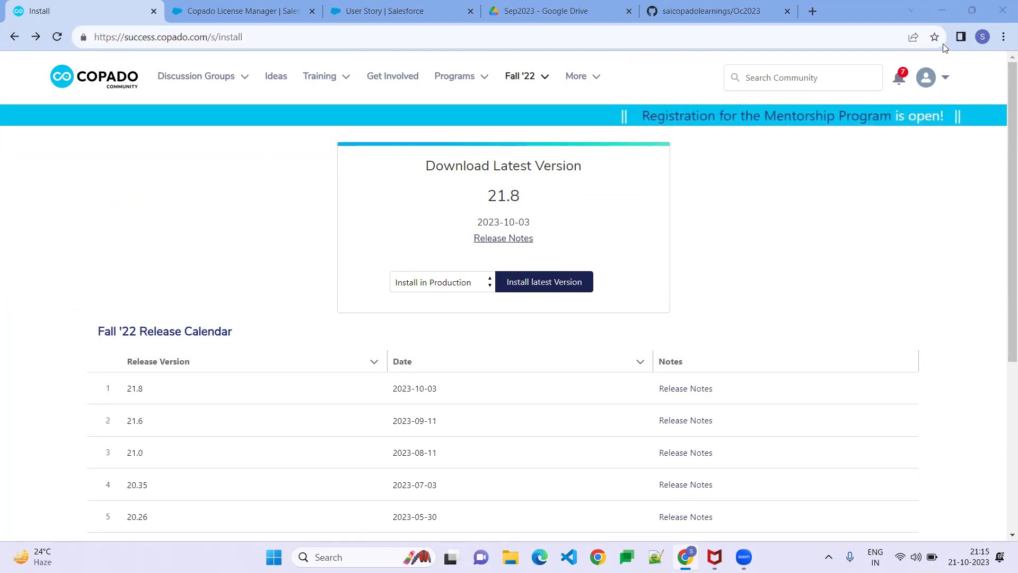
Open the Oct2023 playground's details from My Playgrounds and highlight all the rows of its Scratch Orgs table
left_click(345, 75)
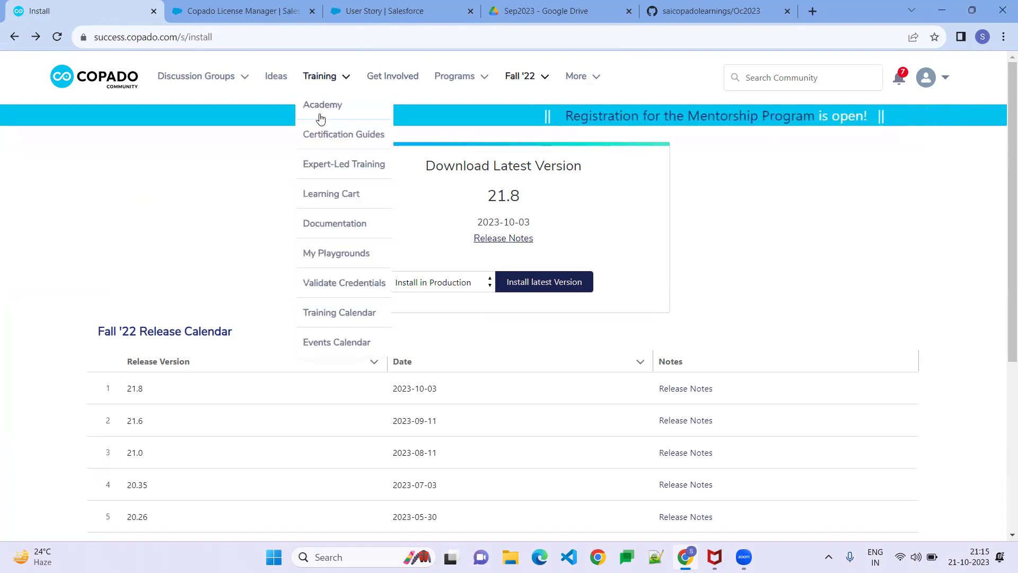
left_click(322, 256)
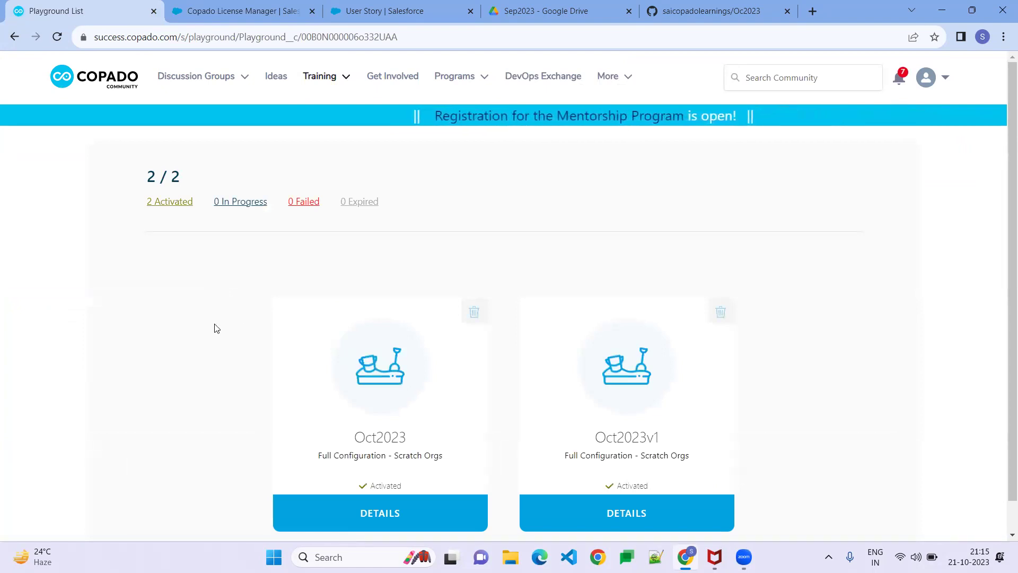
scroll(215, 330, "down", 1)
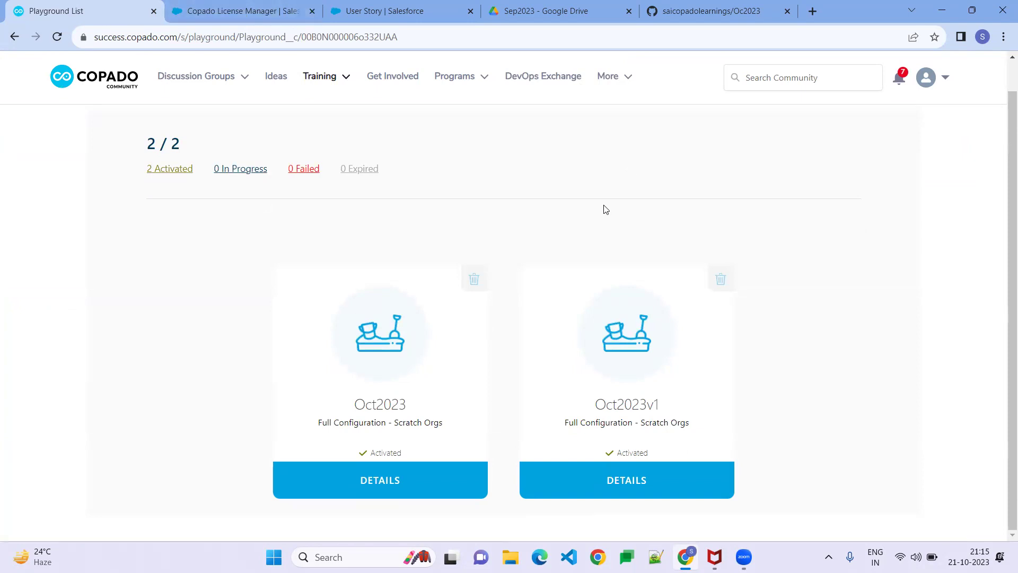
left_click(305, 483)
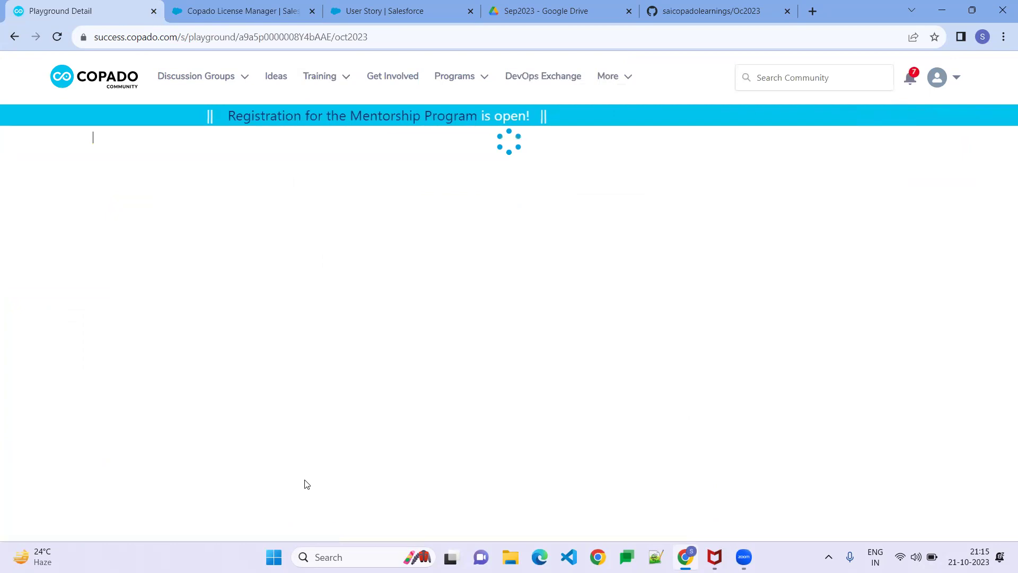
scroll(212, 365, "down", 3)
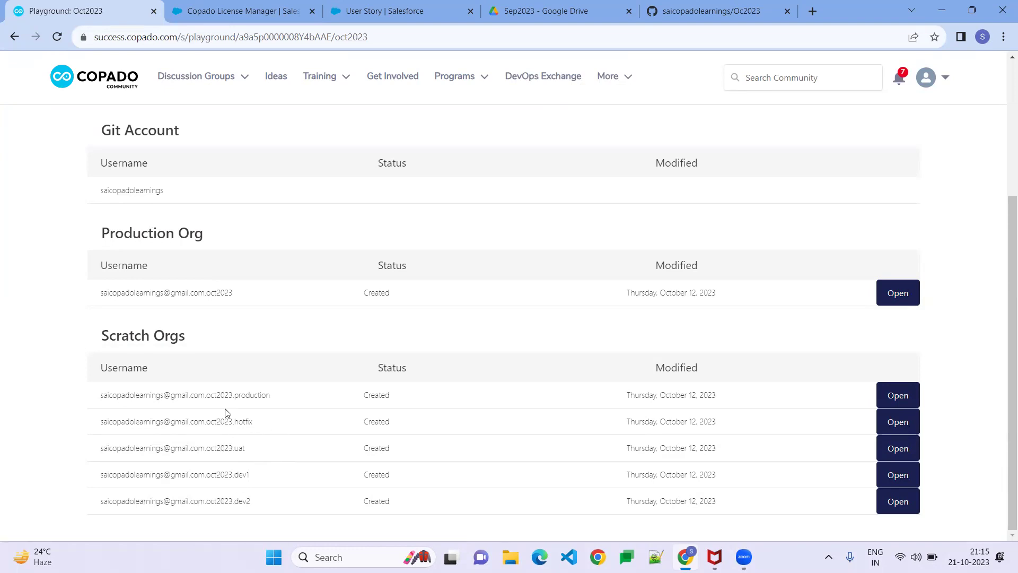
left_click_drag(92, 396, 798, 486)
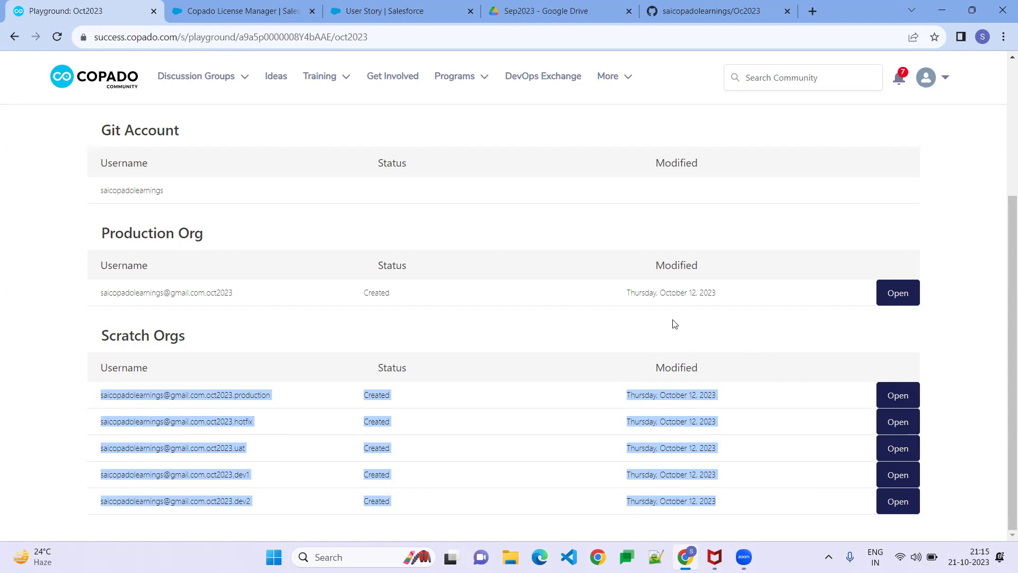
left_click(658, 344)
Revisit the User Stories list in Copado Console and show the Copado Playground pipeline in Pipeline Manager
left_click(252, 4)
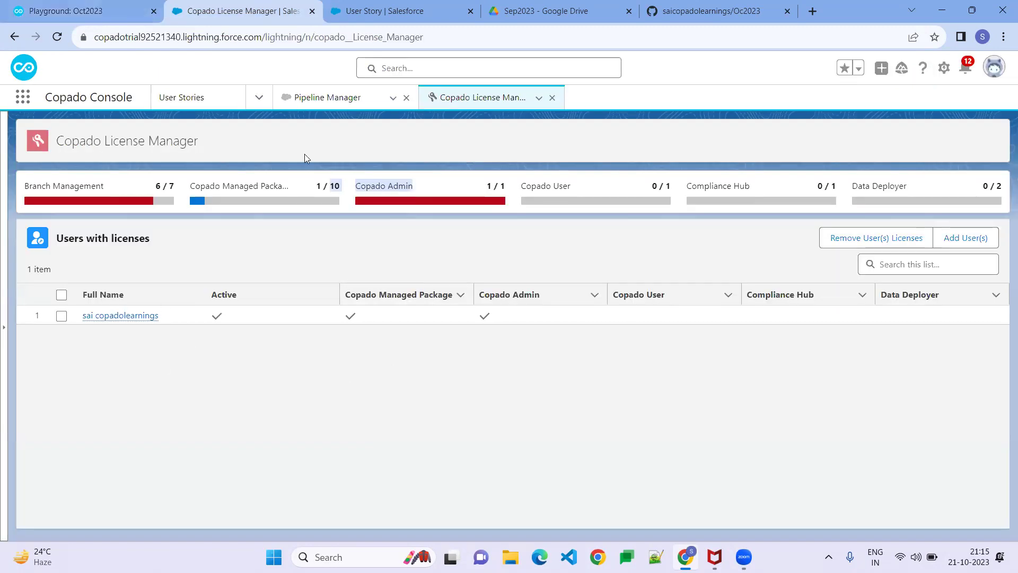
left_click(197, 97)
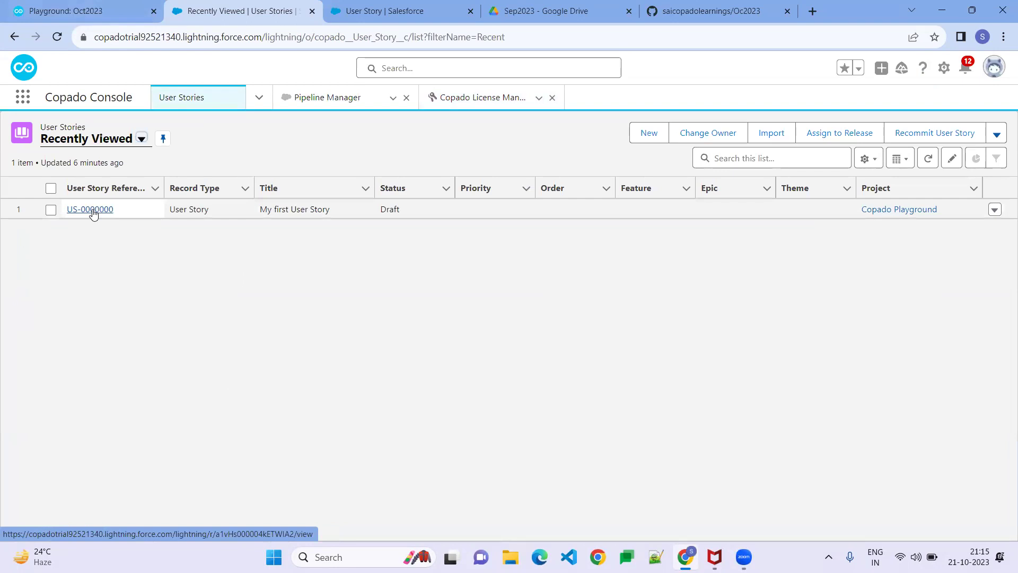
left_click(318, 99)
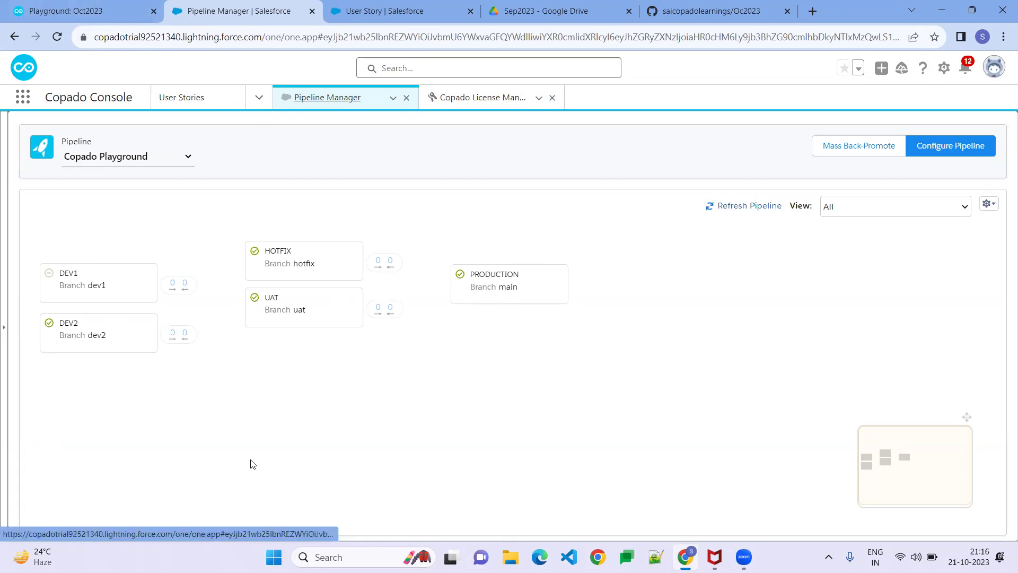
Highlight the Production Org's modified date on the Oct2023 playground page and check the community account menu's options
left_click(82, 7)
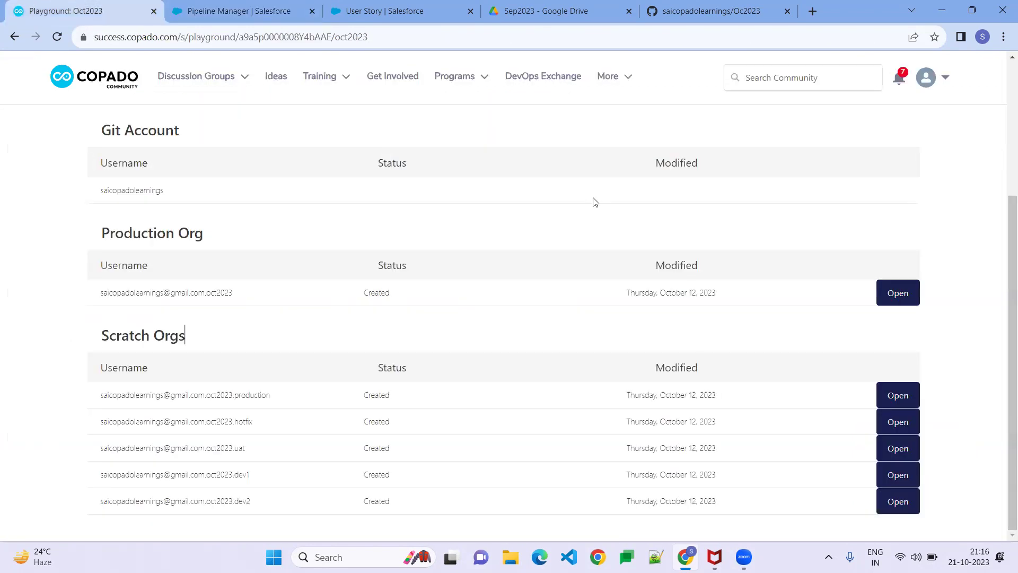
left_click_drag(733, 293, 619, 292)
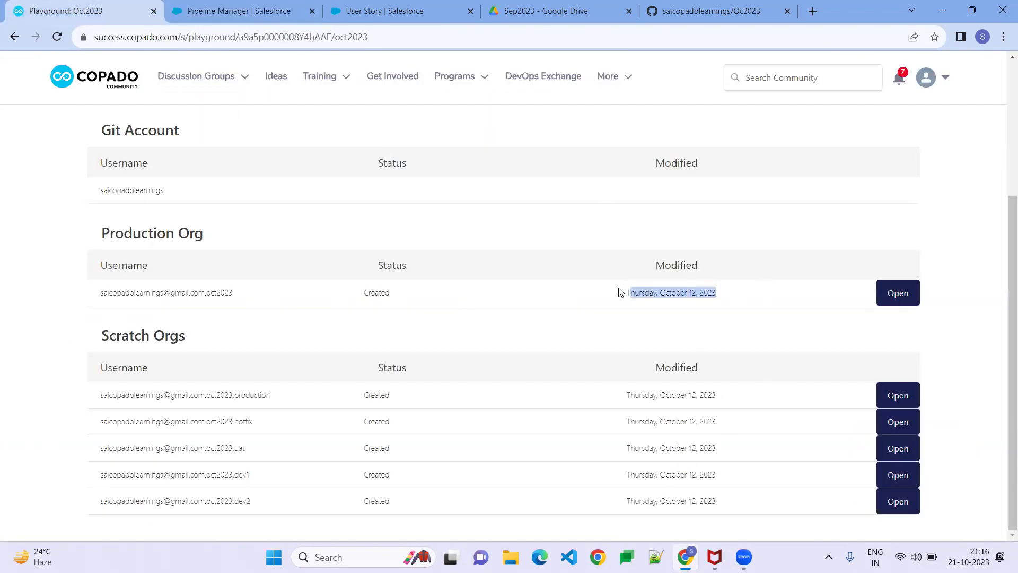
left_click_drag(728, 297, 627, 292)
scroll(608, 317, "up", 3)
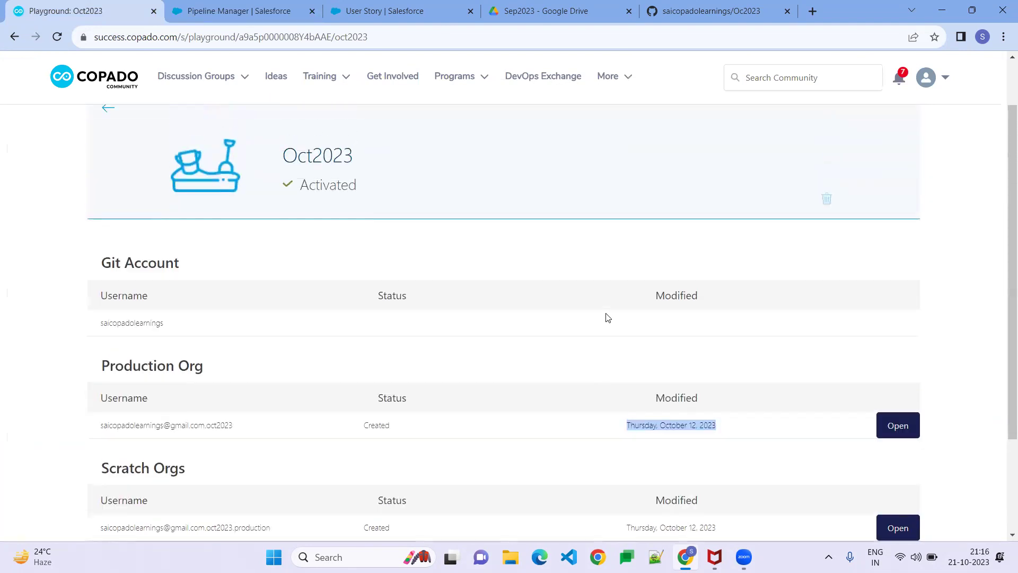
scroll(607, 317, "up", 1)
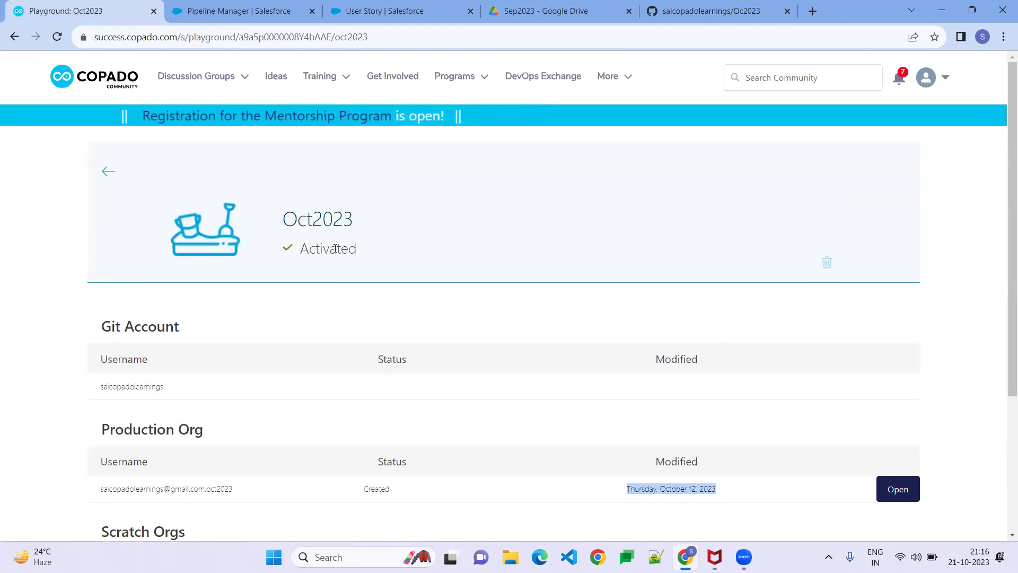
left_click(927, 77)
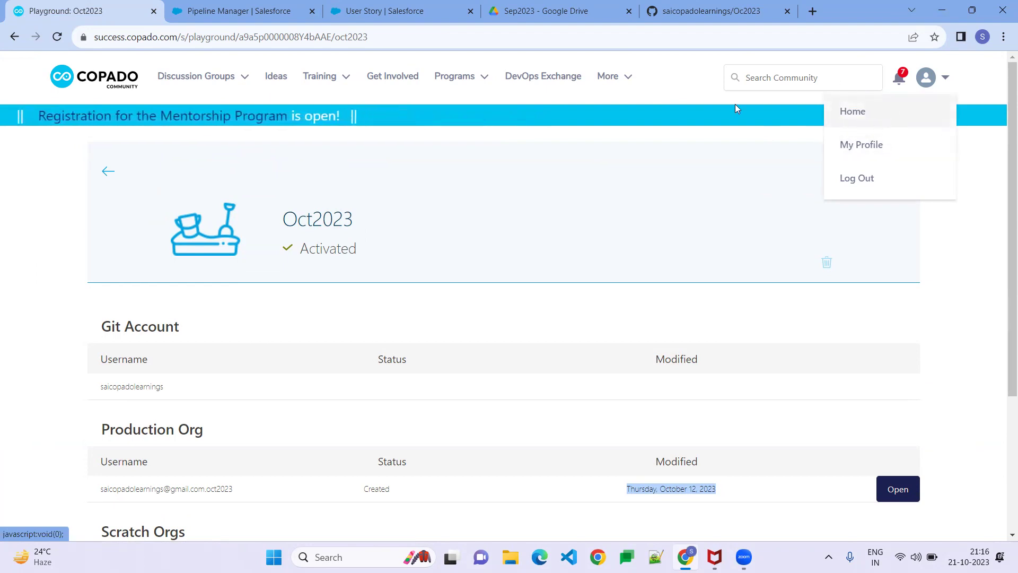
left_click(656, 86)
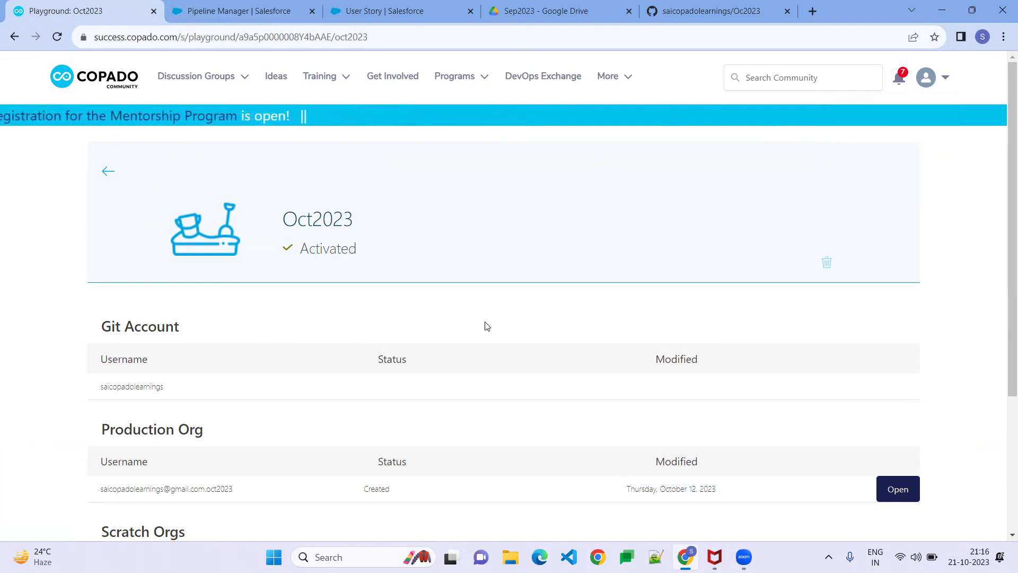
scroll(503, 295, "down", 4)
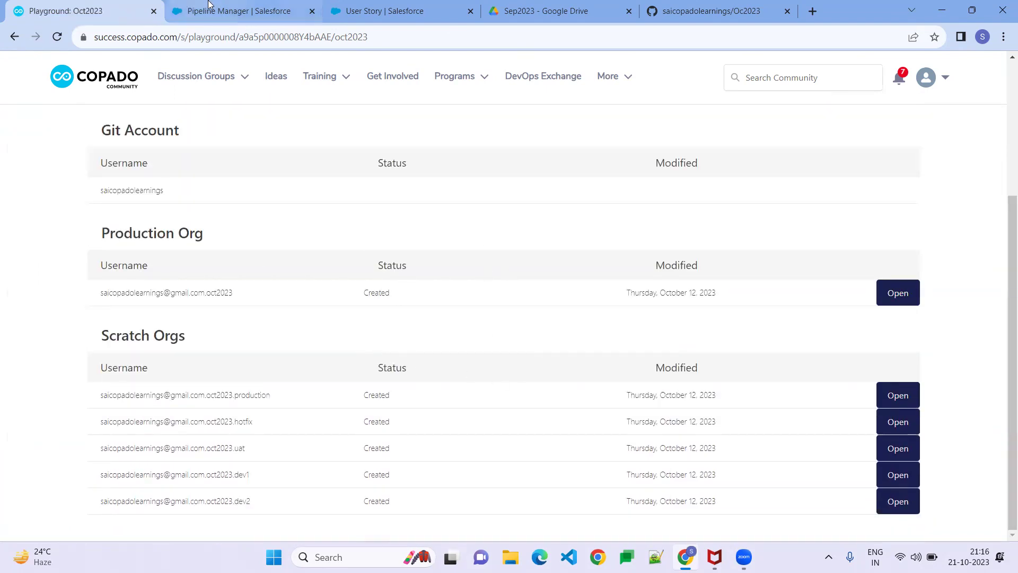
Revisit Pipeline Manager and read the training PDF on to the "Copado – Training Sessions - Topics" slide
left_click(233, 11)
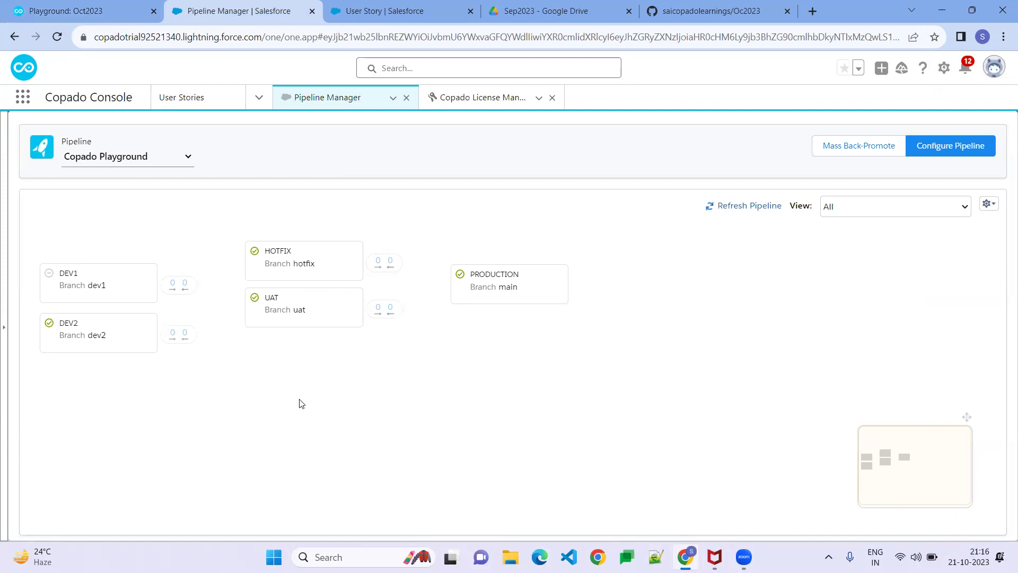
left_click(534, 11)
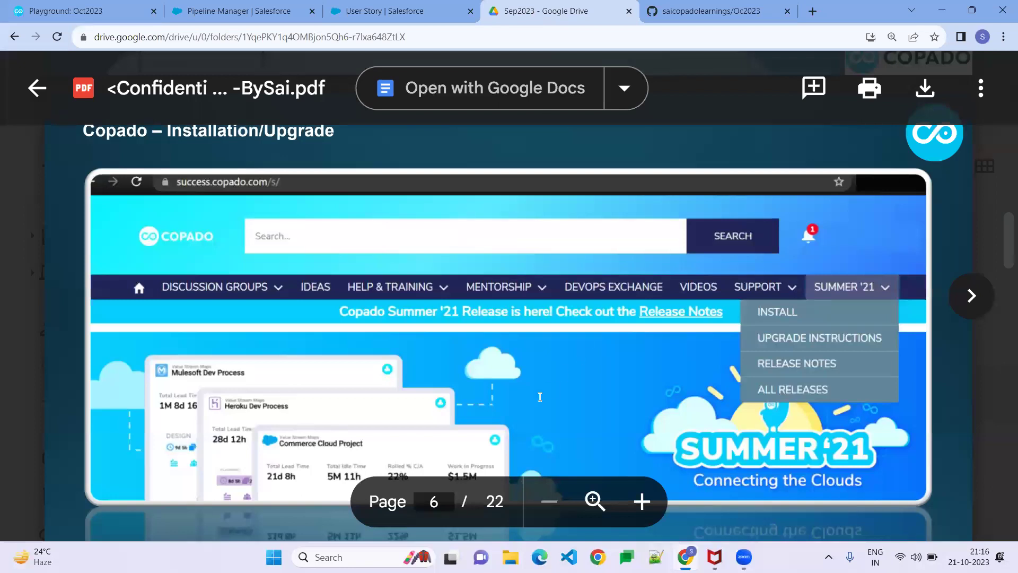
scroll(540, 397, "down", 5)
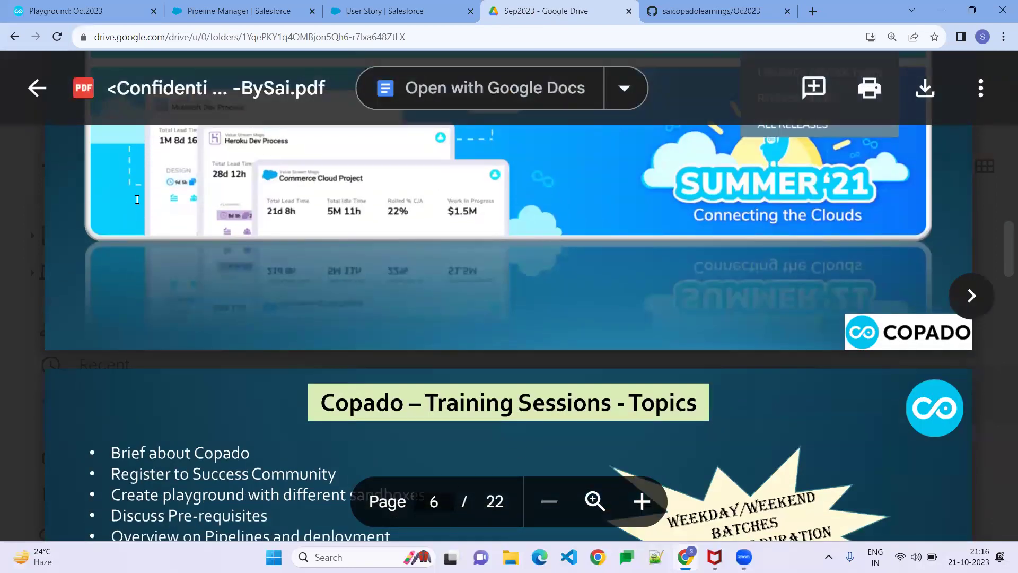
scroll(135, 189, "up", 1)
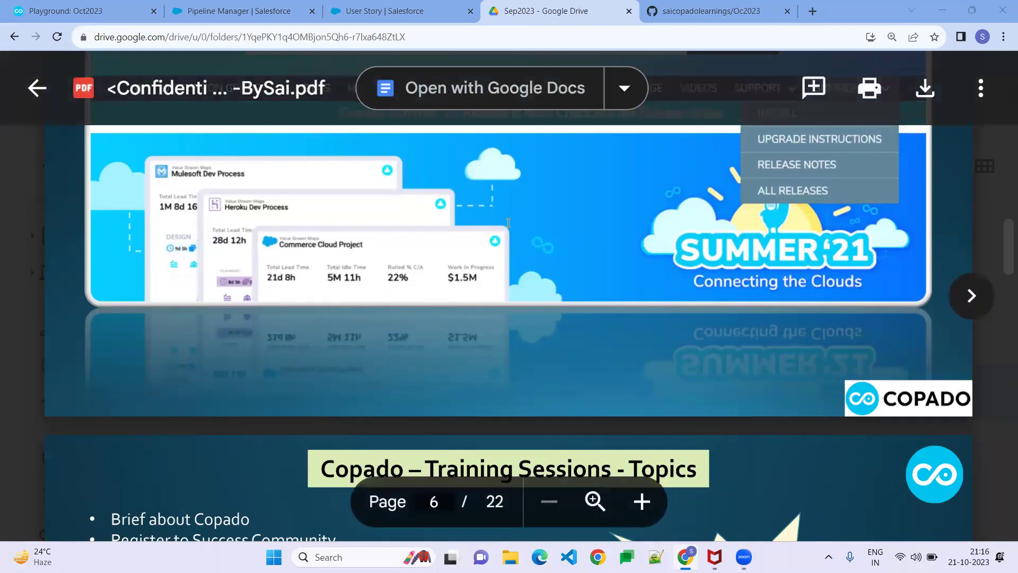
scroll(370, 317, "down", 3)
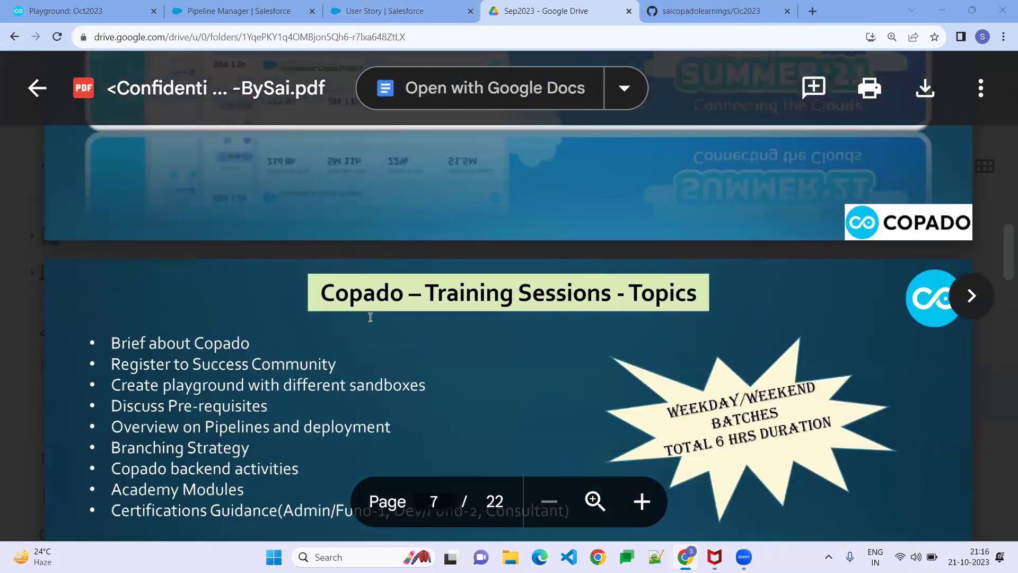
scroll(370, 317, "down", 3)
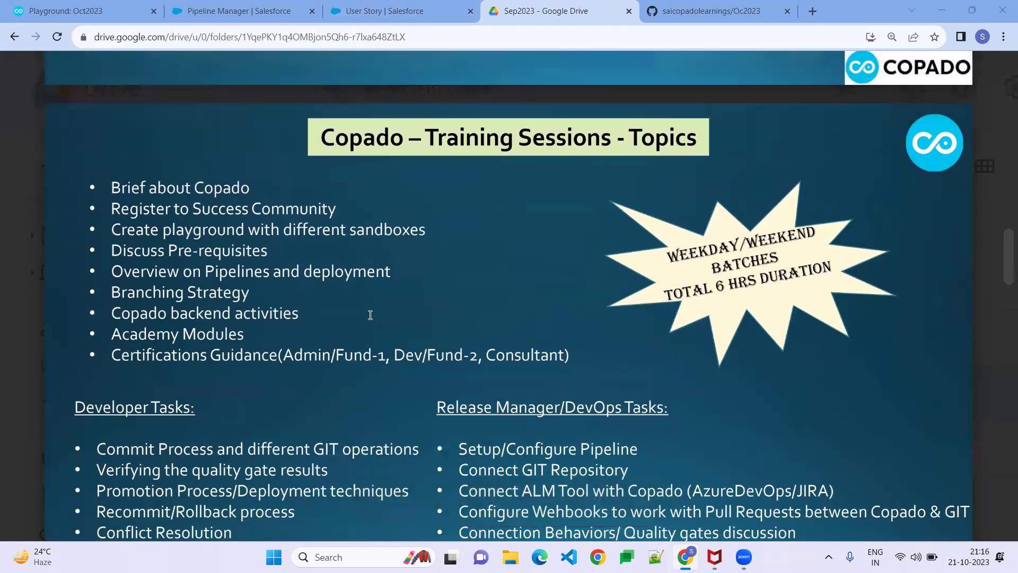
scroll(370, 315, "down", 1)
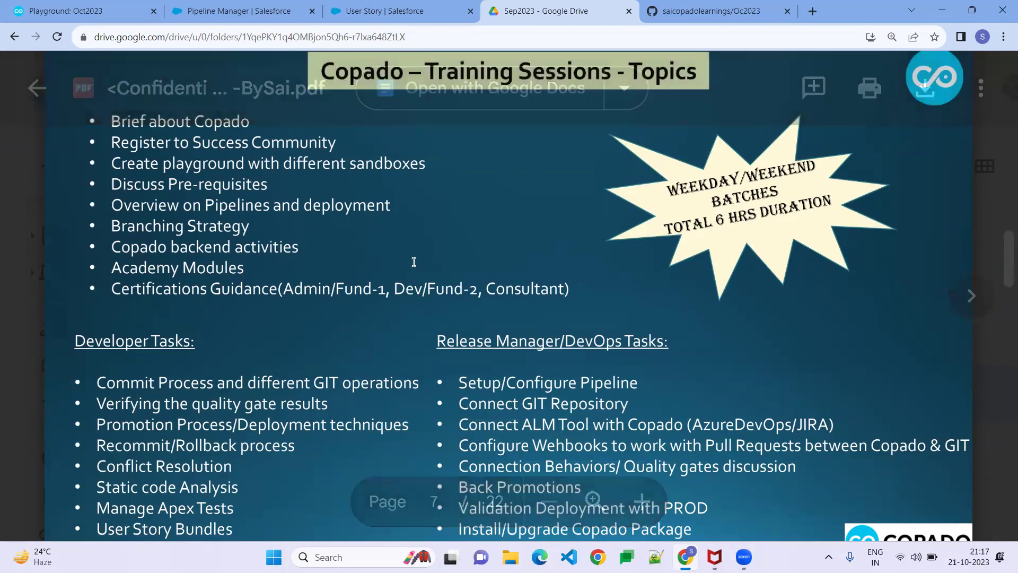
Highlight the general topics from "Brief about Copado" to "Certifications Guidance" on the "Copado – Training Sessions - Topics" slide
scroll(222, 259, "up", 2)
scroll(221, 259, "up", 2)
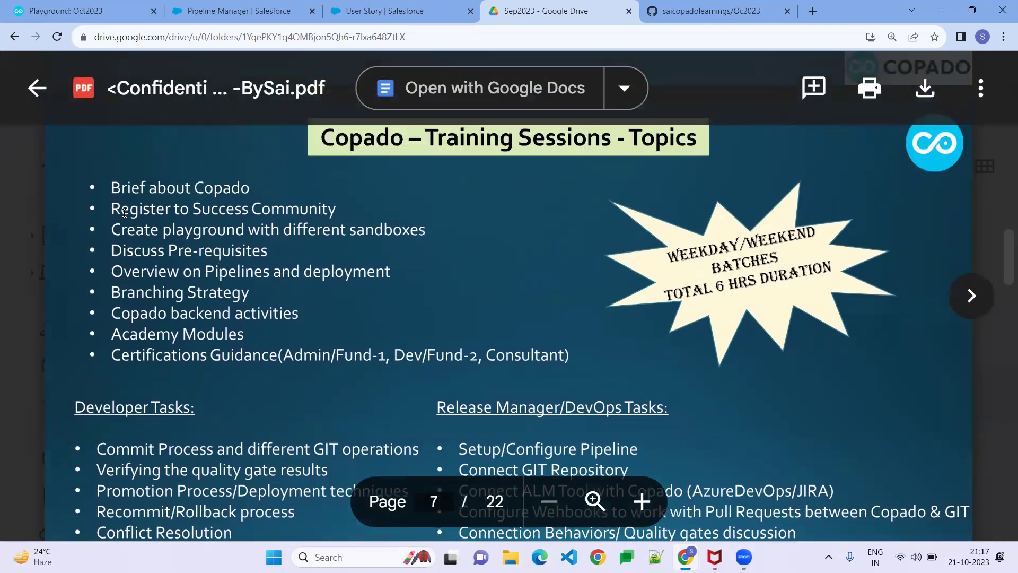
left_click_drag(113, 189, 569, 356)
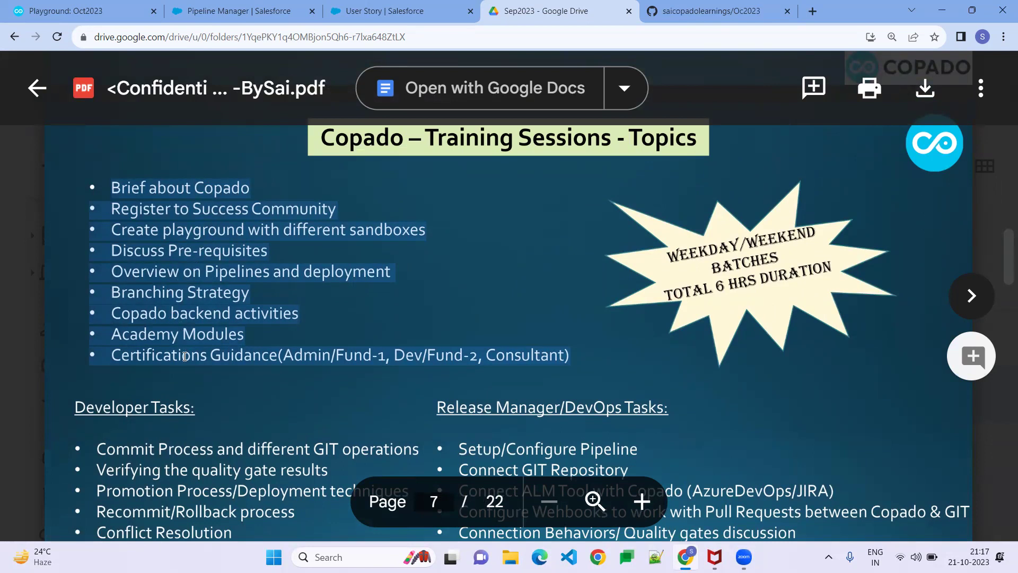
Read the Developer and Release Manager/DevOps task lists, highlighting "Commit Process" and "Resolution", and briefly revisit the User Story object's setup page
scroll(196, 326, "down", 3)
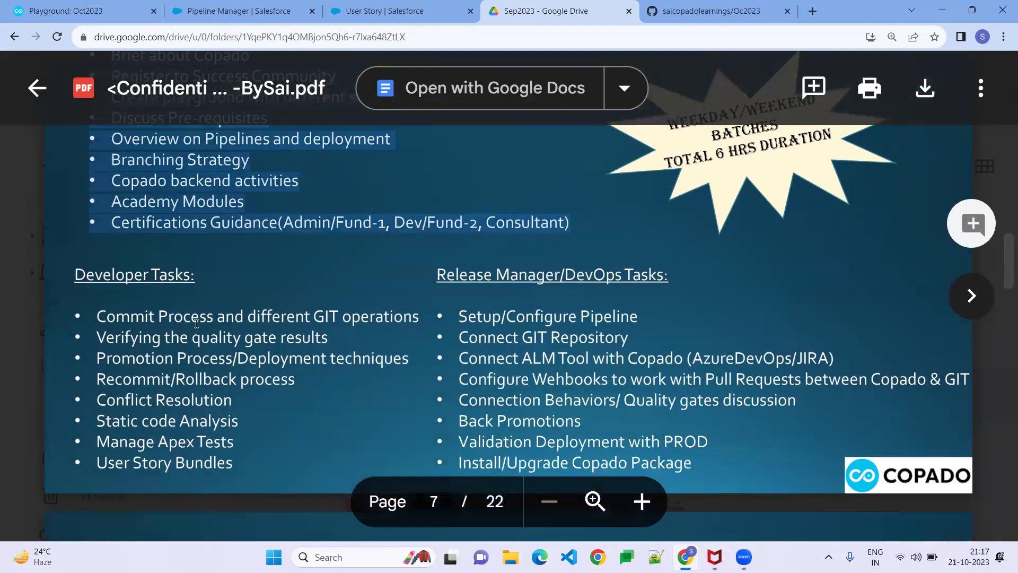
scroll(212, 318, "down", 2)
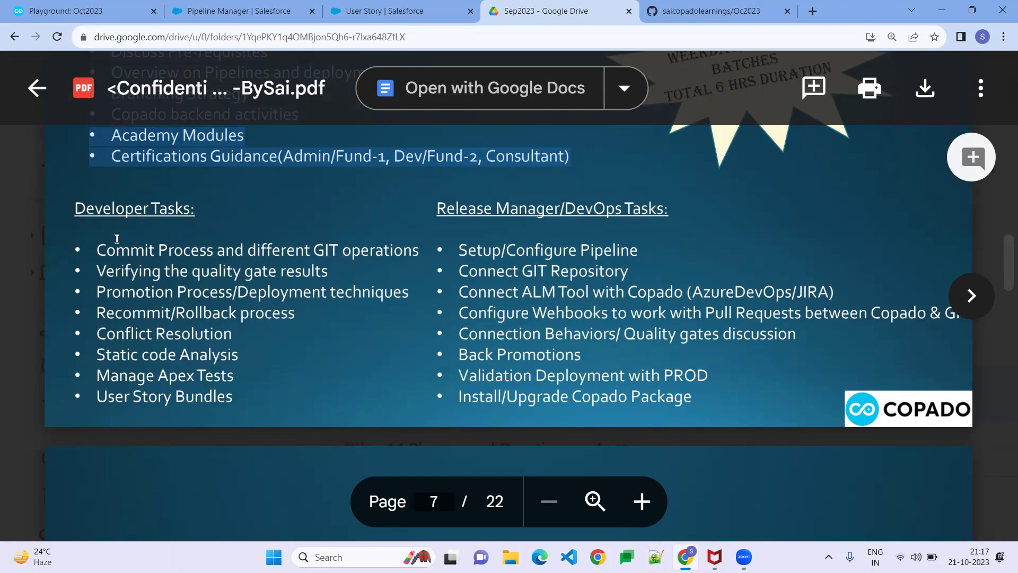
left_click_drag(97, 249, 188, 250)
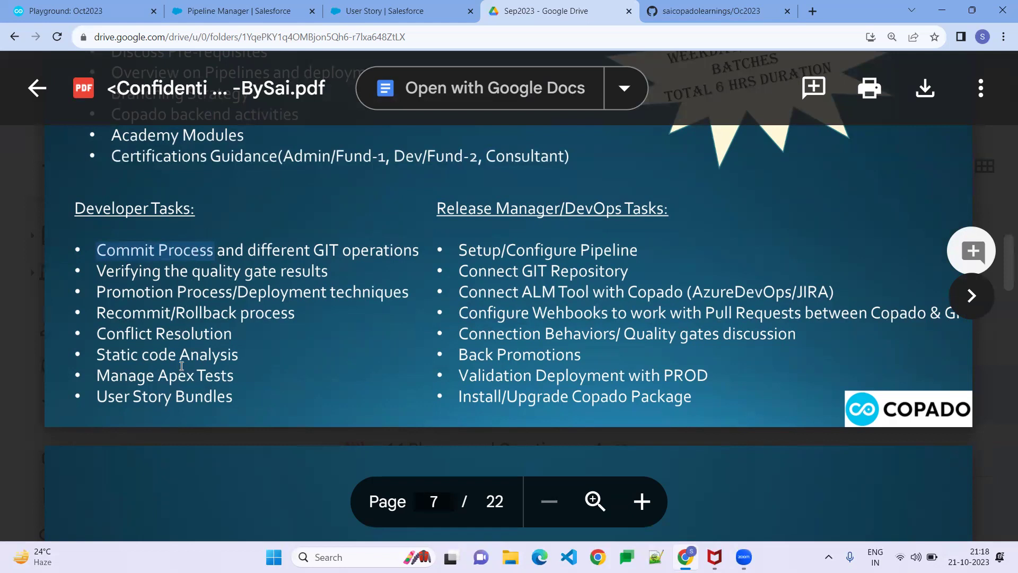
left_click_drag(139, 339, 91, 252)
double_click(158, 334)
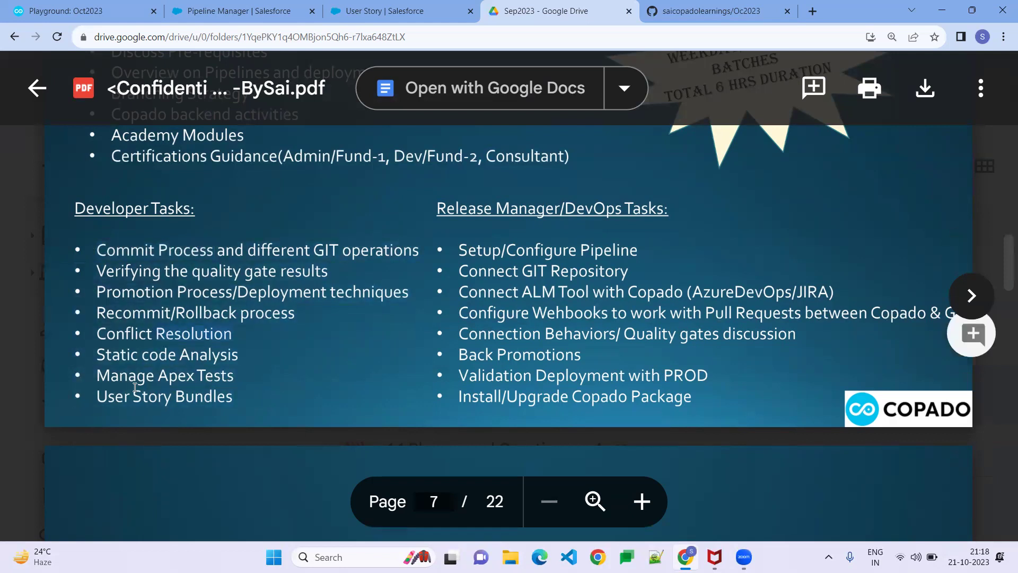
left_click(229, 396)
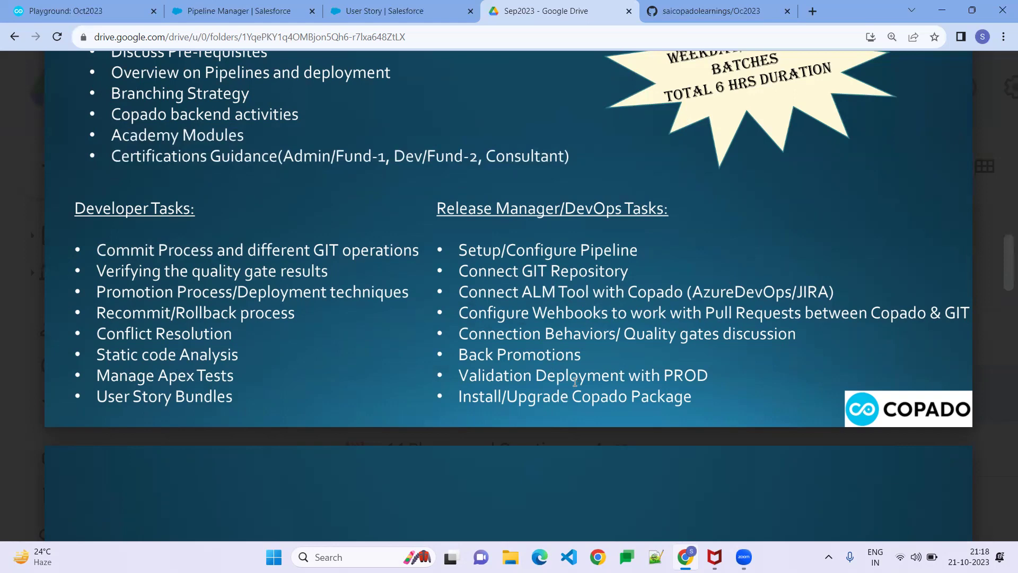
left_click(396, 8)
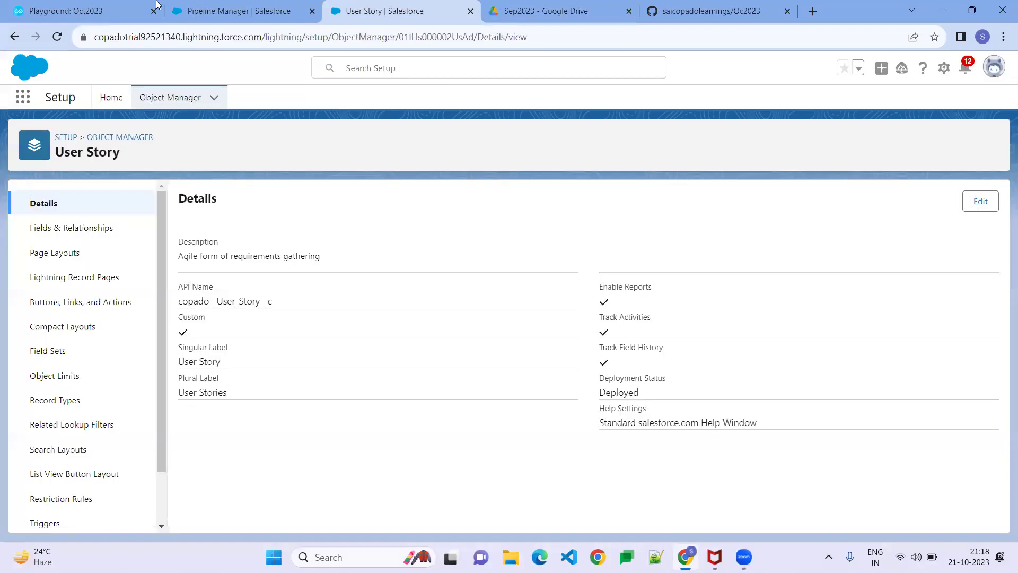
left_click(546, 15)
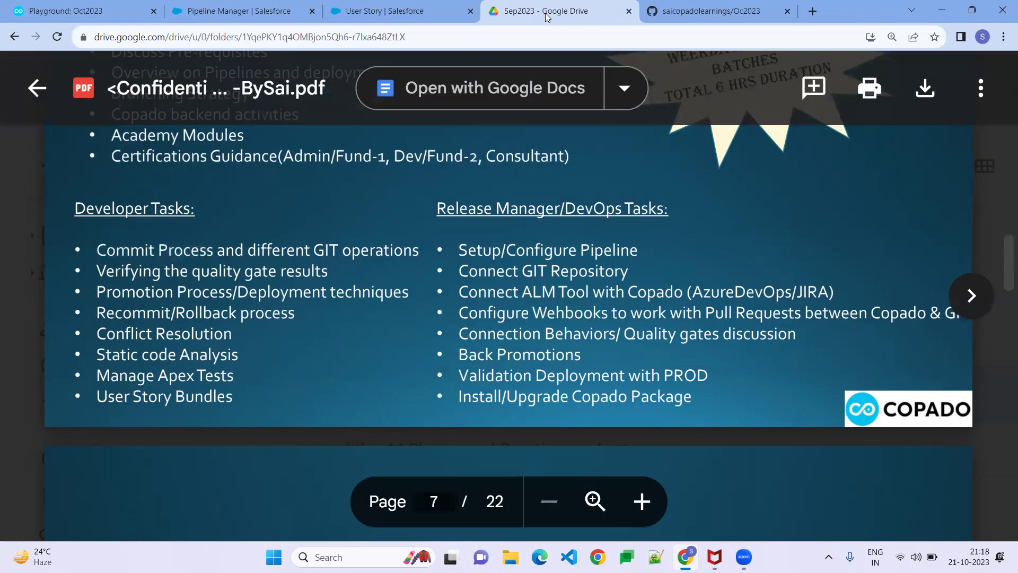
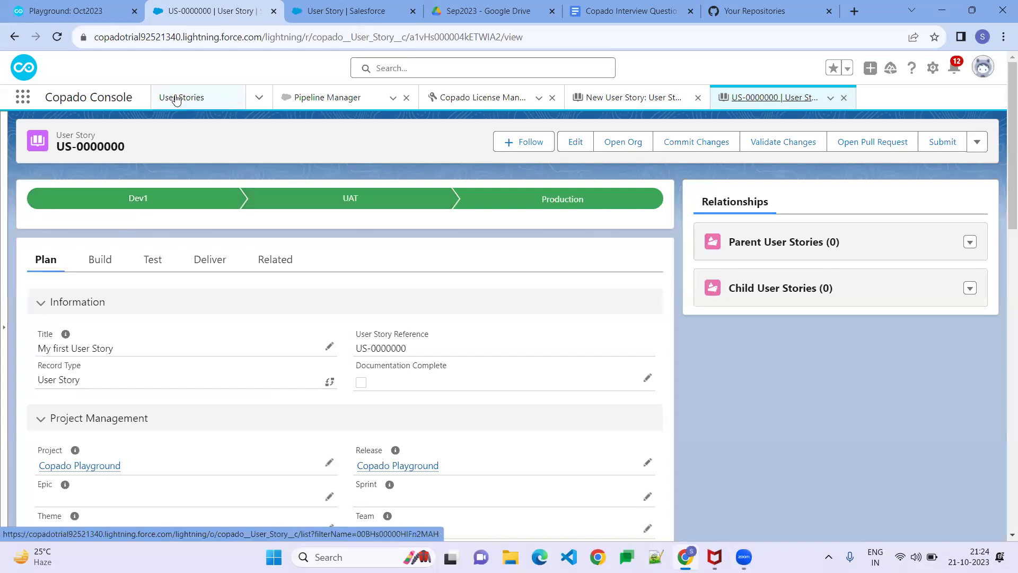
Title the new user story "demo" and assign it to the Copado Playground project
left_click(627, 103)
left_click(373, 228)
type("demo")
left_click_drag(751, 150, 722, 177)
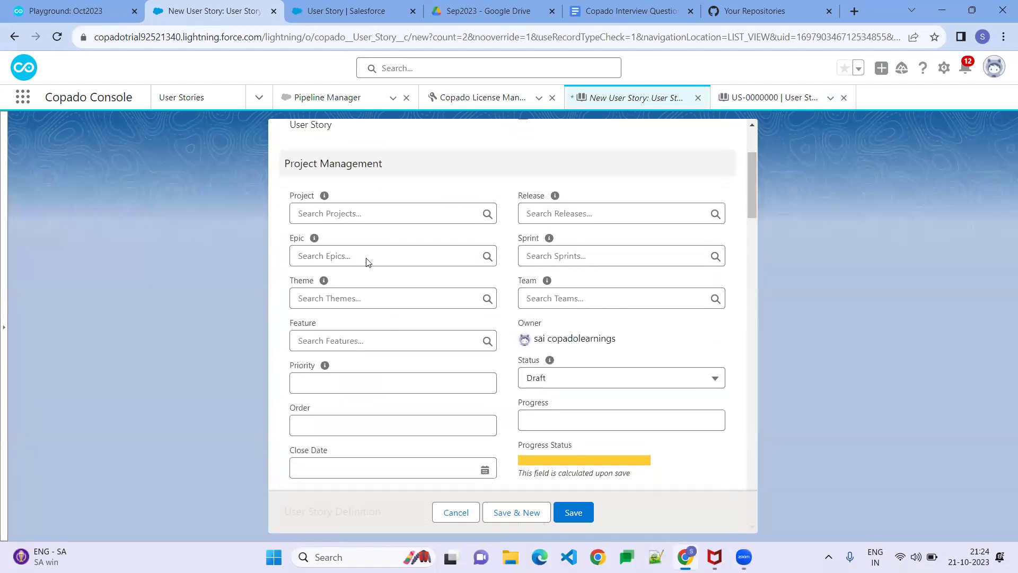
left_click(308, 213)
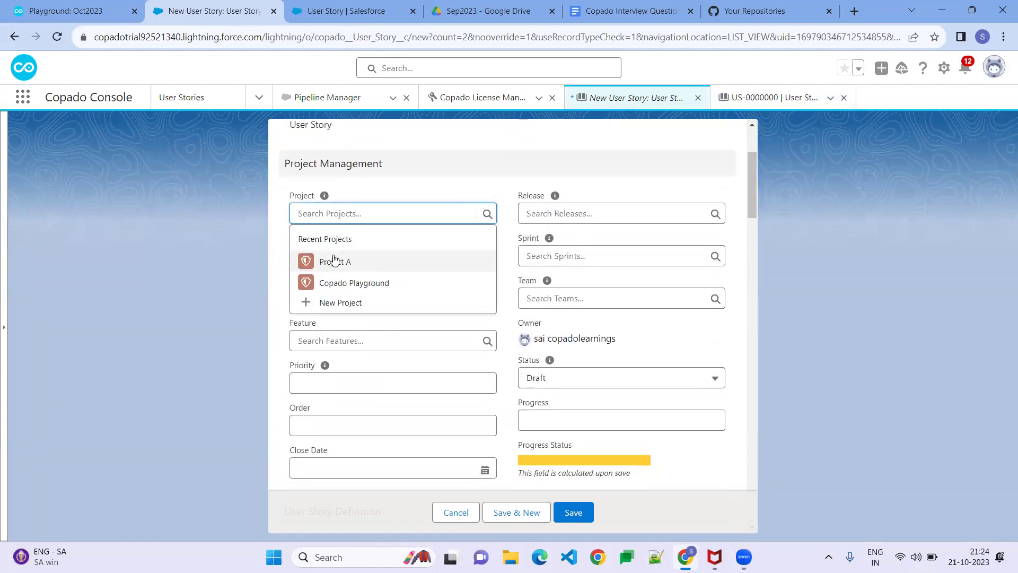
left_click(344, 281)
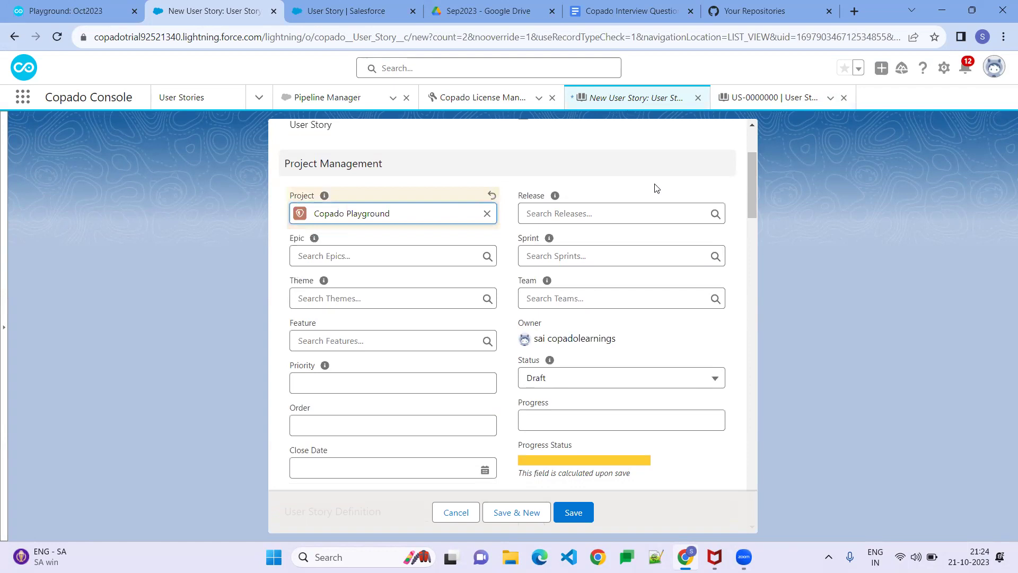
Set the new user story's credential to Dev2 and save the record
left_click_drag(754, 172, 744, 342)
left_click(342, 233)
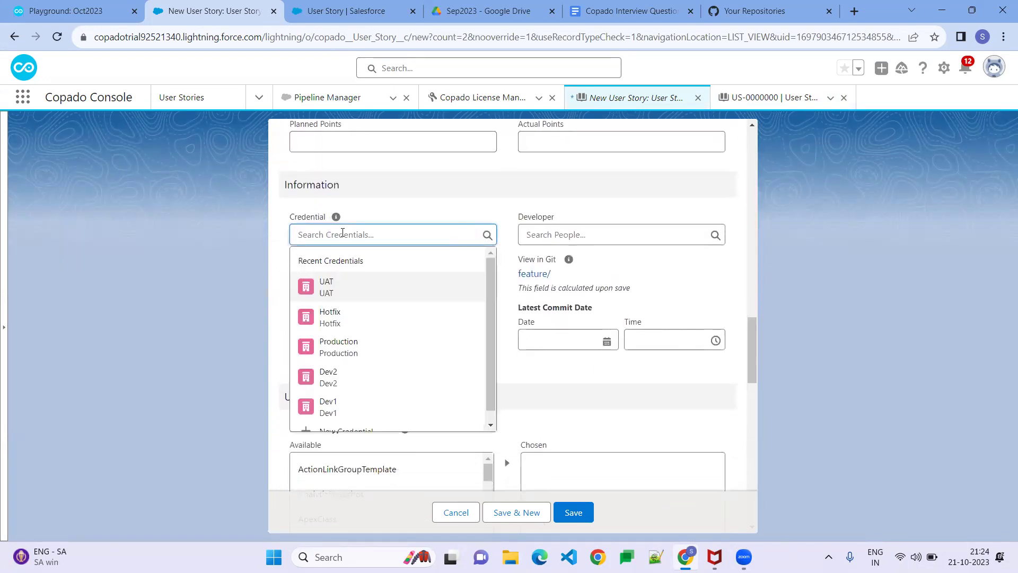
left_click(329, 382)
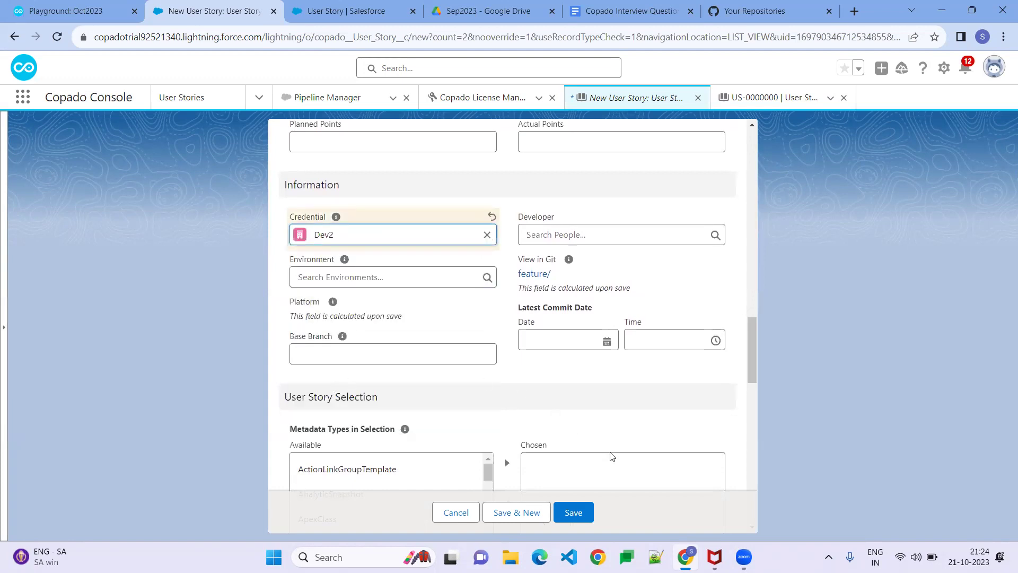
left_click(577, 516)
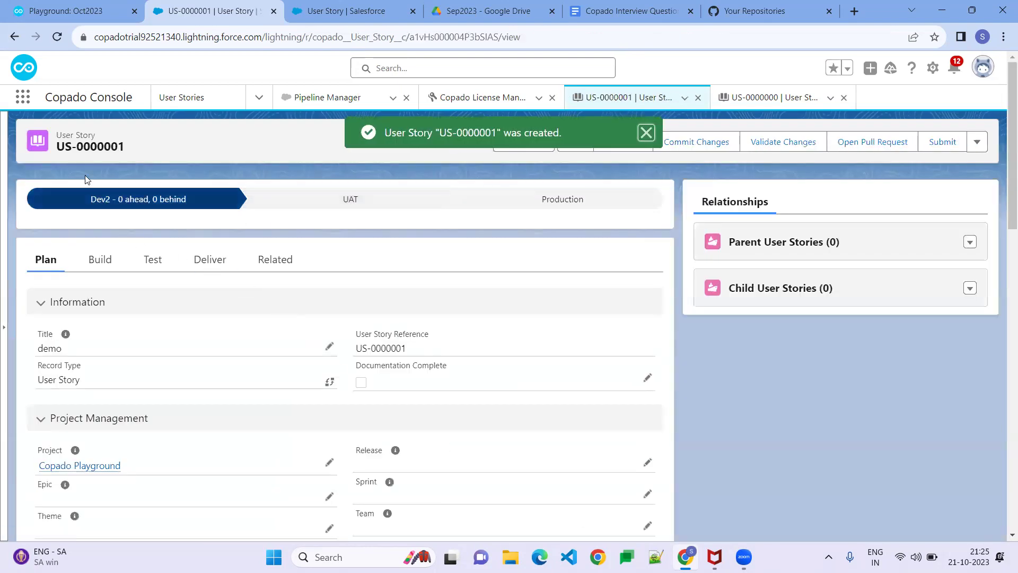
Check the Copado Playground pipeline in Pipeline Manager and open the dev2 scratch org from the Oct2023 playground page
left_click(312, 99)
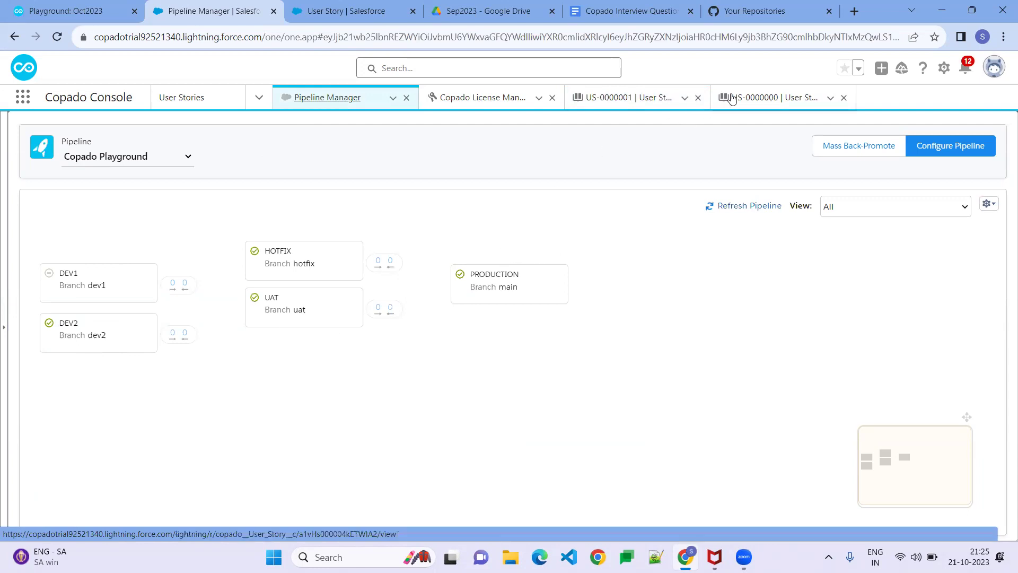
left_click(645, 101)
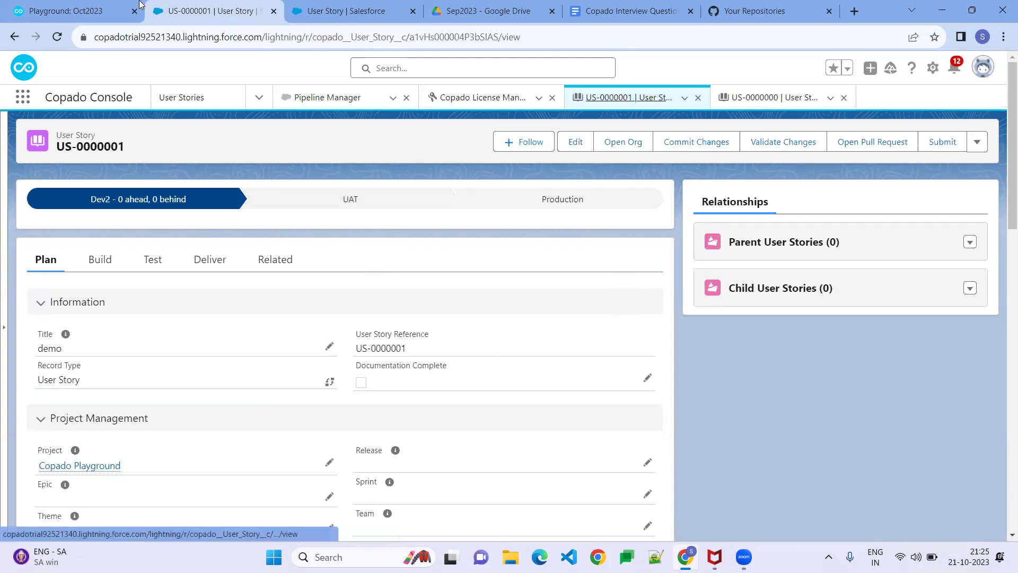
left_click(69, 15)
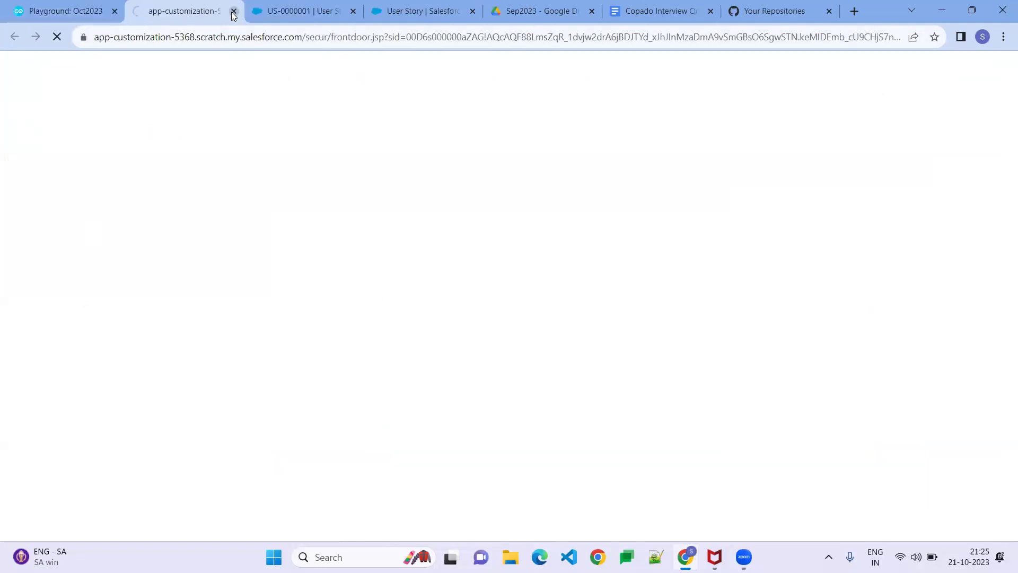
left_click(233, 12)
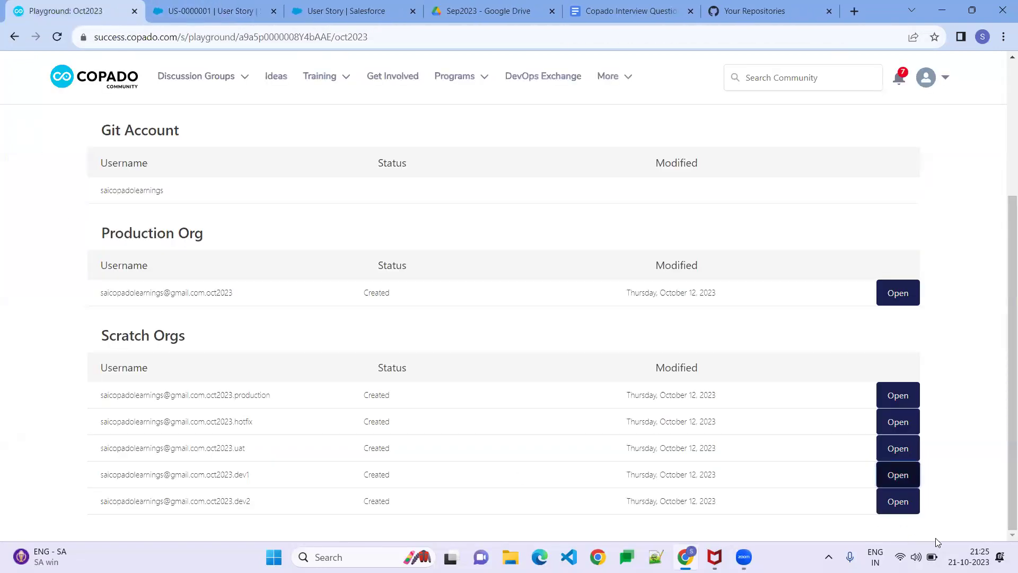
left_click(902, 504)
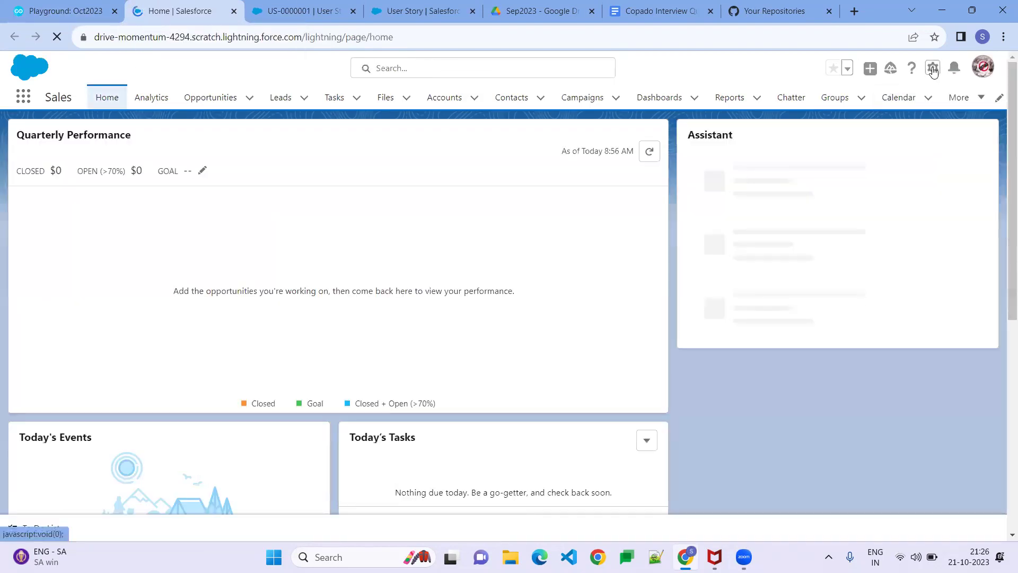
Create a Visualforce page named "pageAAAA" in the dev2 org's Developer Console
left_click(933, 70)
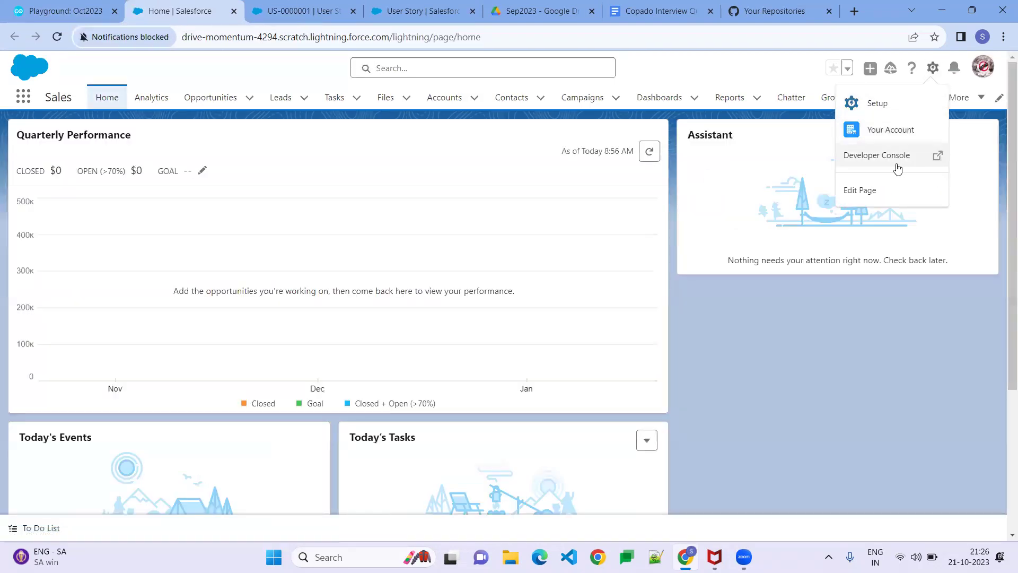
left_click(880, 159)
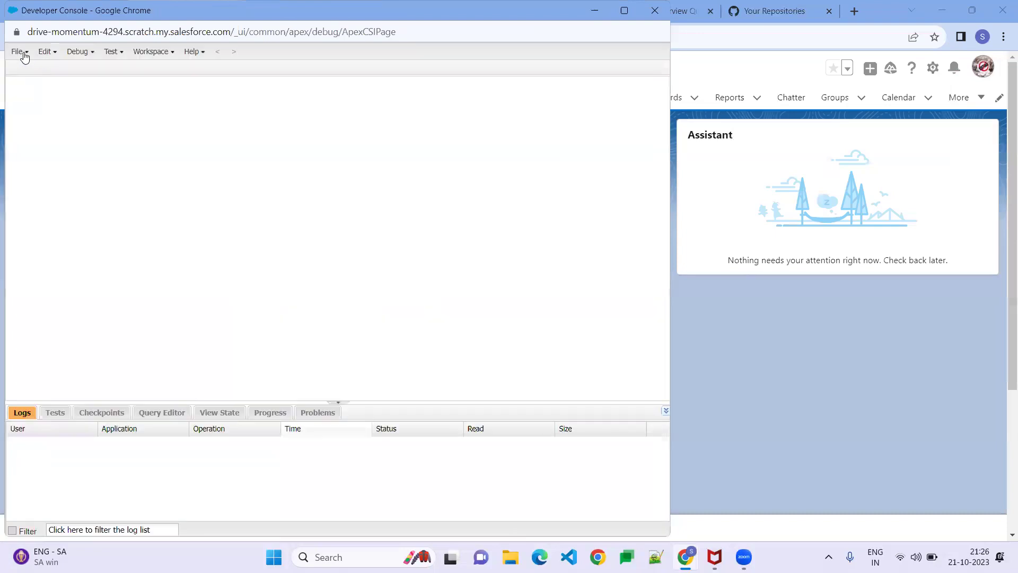
left_click(24, 53)
mouse_move(57, 70)
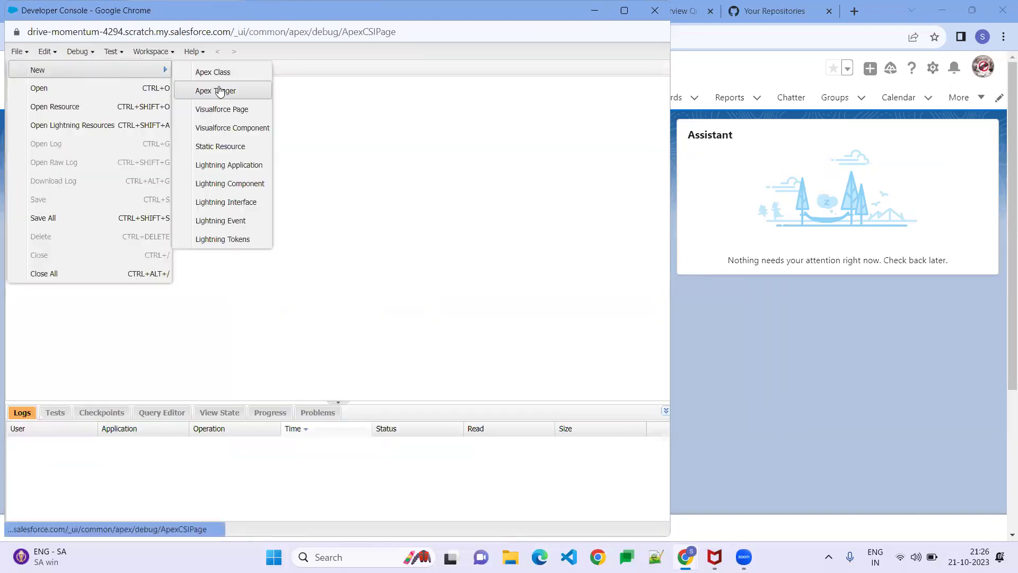
left_click(221, 110)
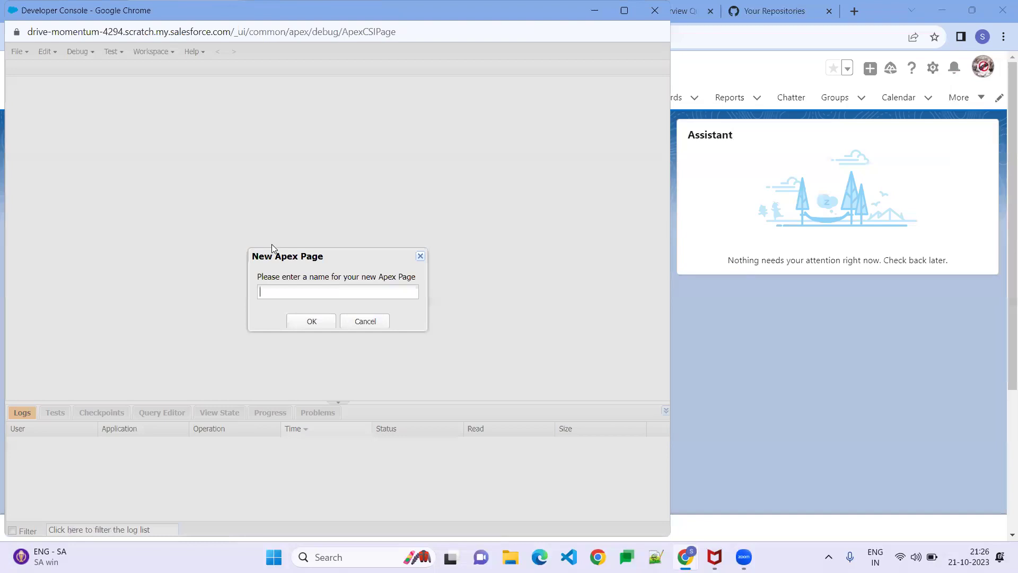
type("pageAAAA")
left_click(307, 320)
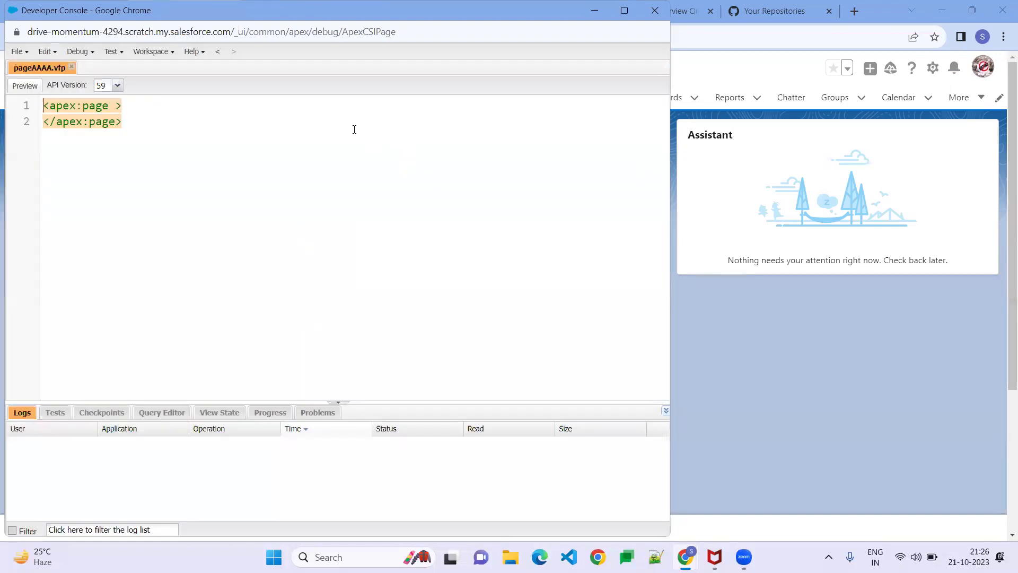
Open the commit page of the "demo" user story in Copado Console and refresh all its metadata
left_click(874, 13)
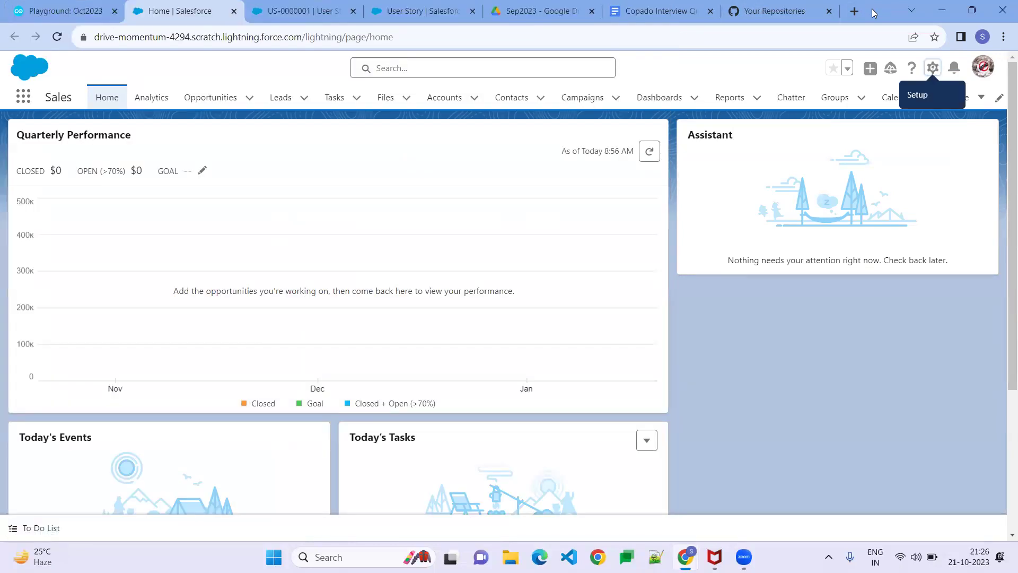
left_click(360, 6)
left_click(696, 143)
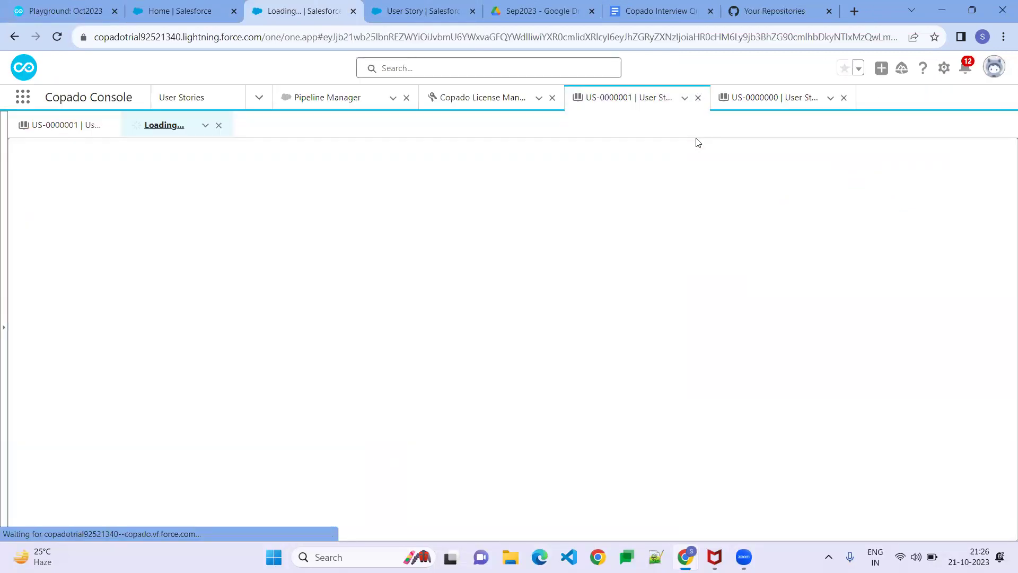
left_click(59, 126)
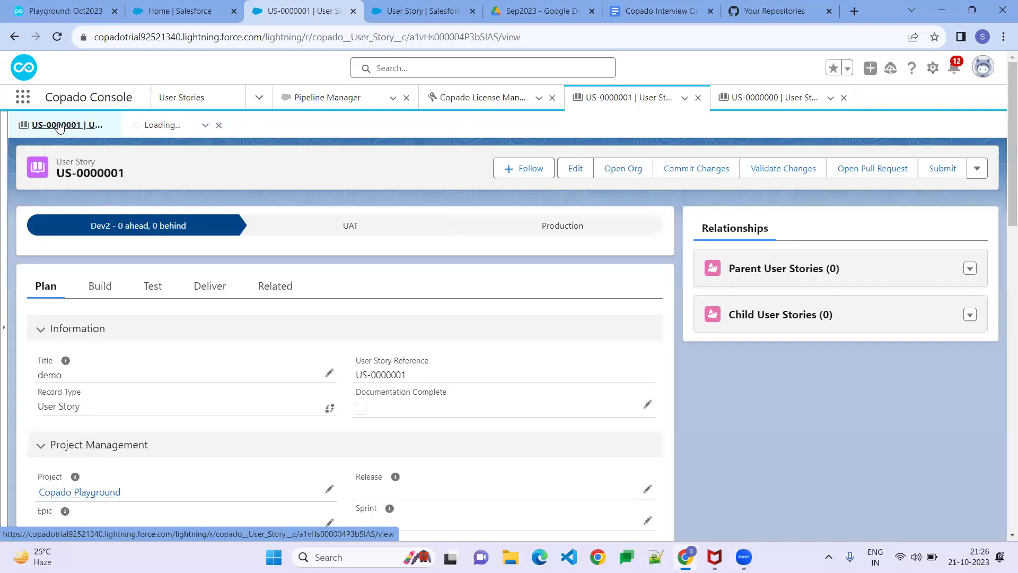
left_click(162, 126)
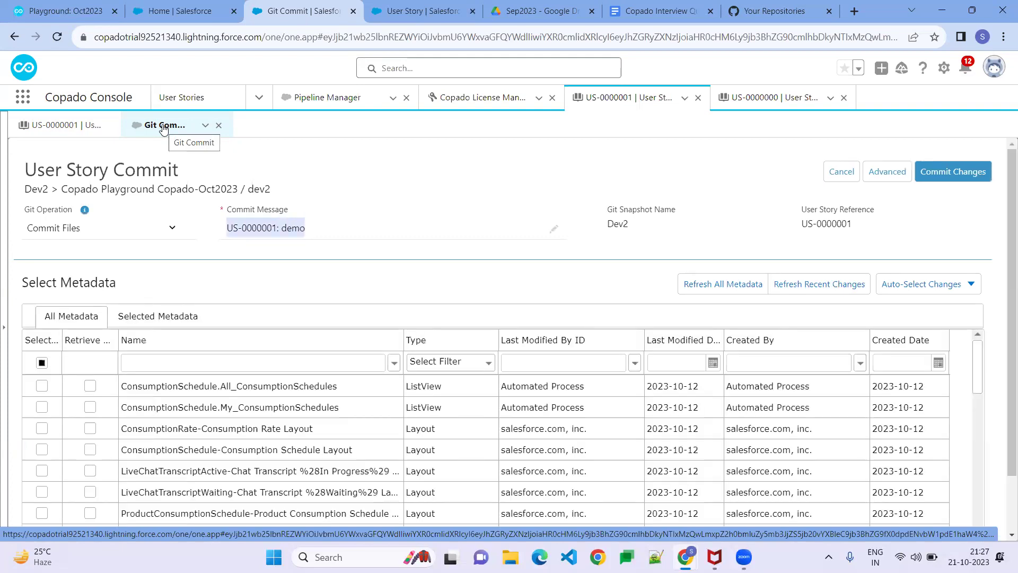
left_click(701, 286)
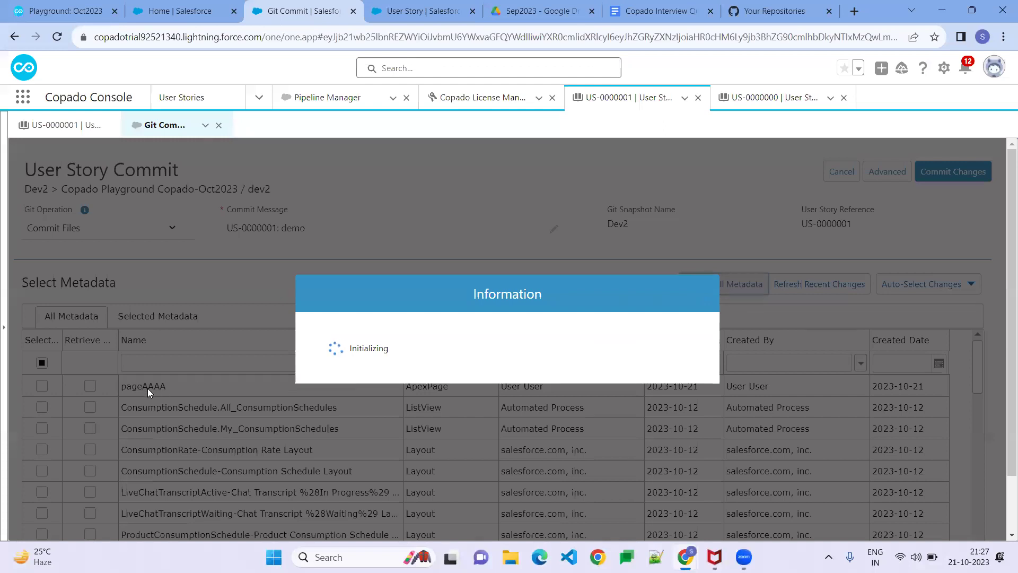
Reopen the "demo" user story's commit page, select the pageAAAA Apex page and commit the changes
left_click(218, 125)
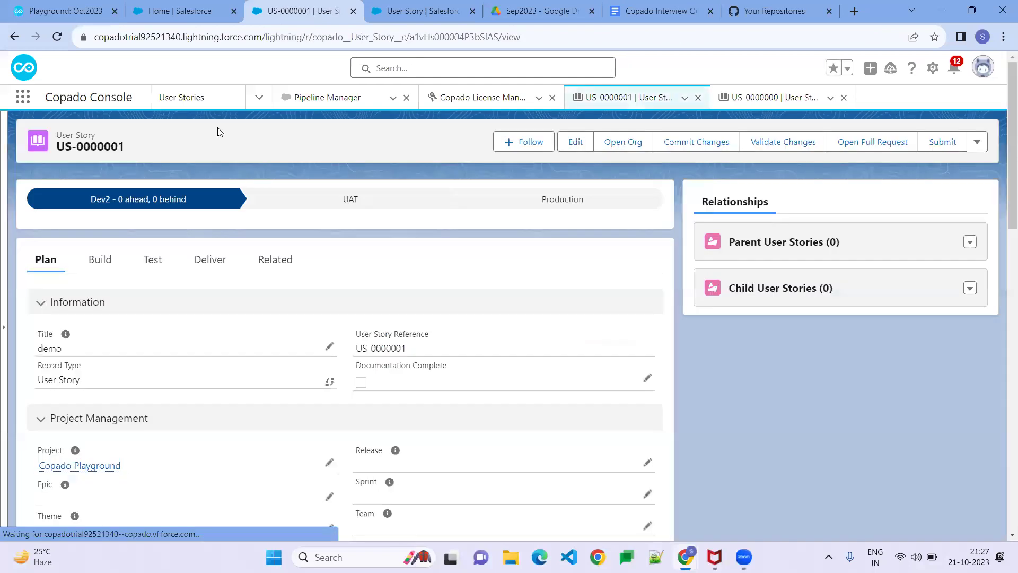
left_click(684, 146)
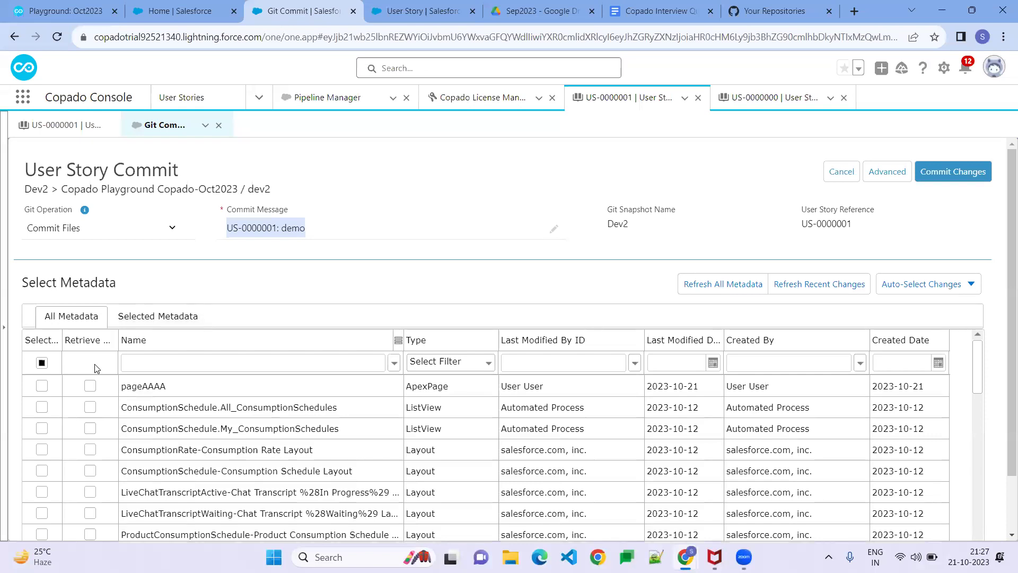
left_click(43, 389)
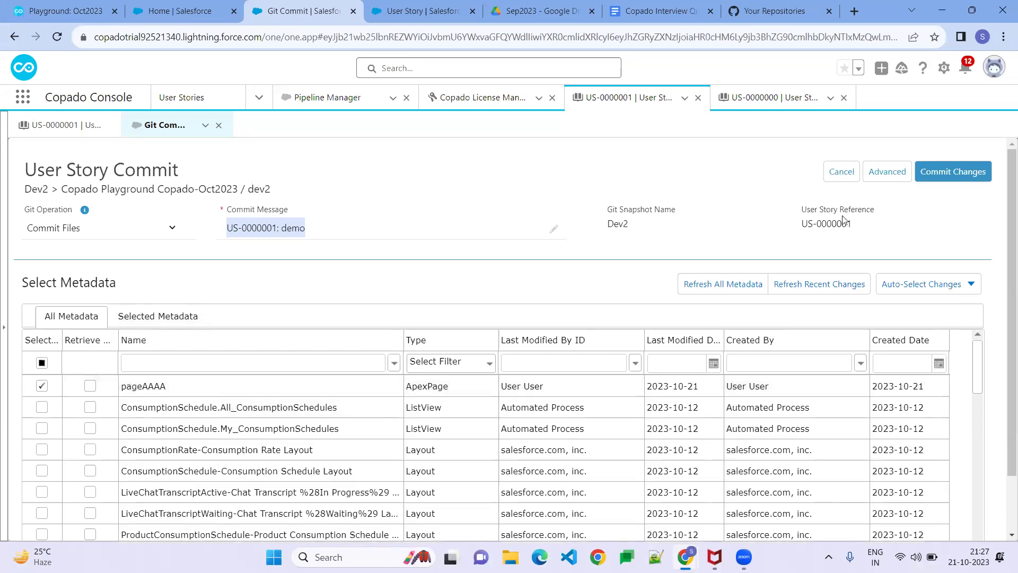
left_click(957, 174)
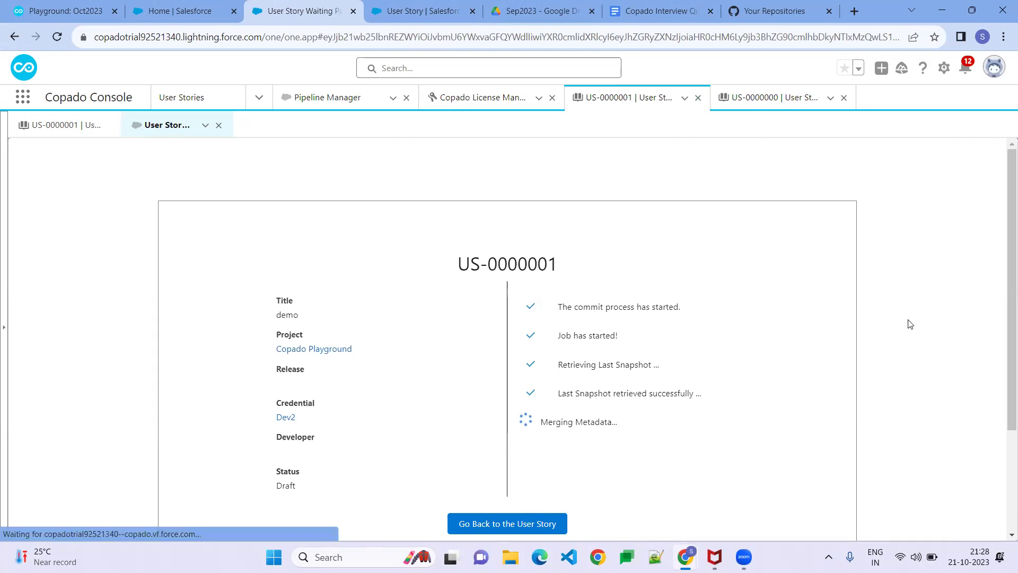
Return to the "demo" user story, open its feature branch from the Build details and compare the branch's commit with main on GitHub
left_click(495, 523)
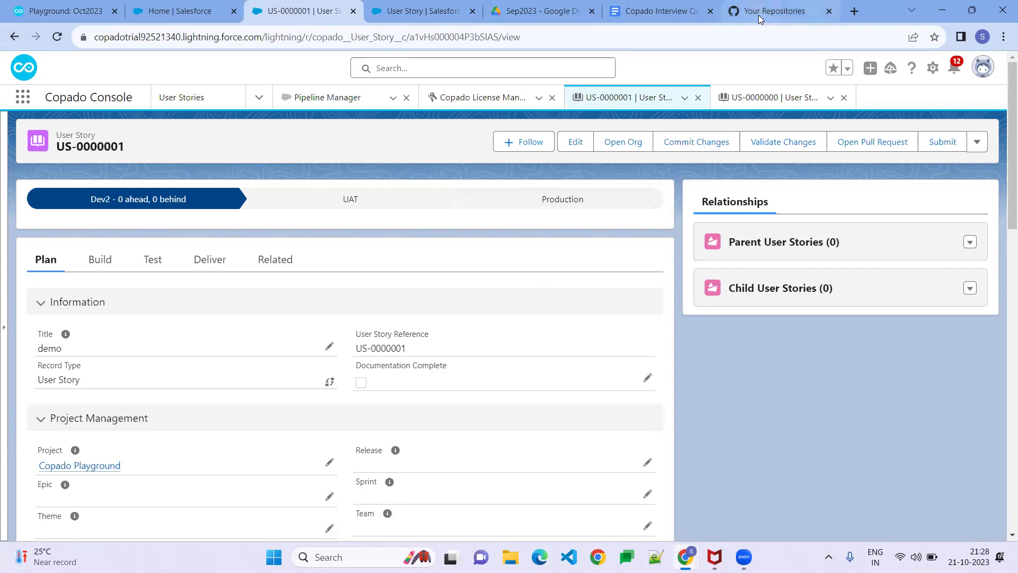
left_click(101, 264)
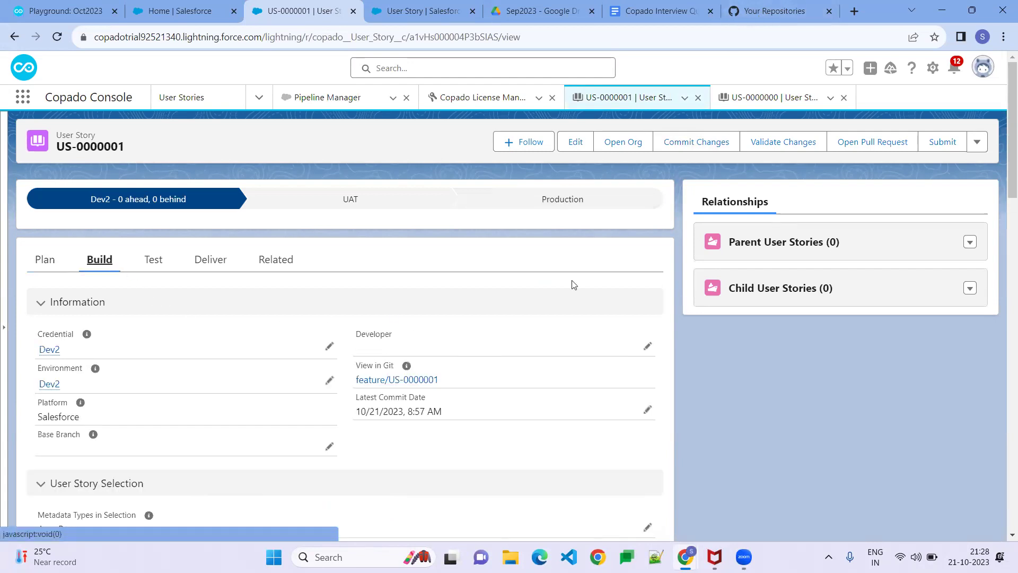
left_click(418, 380)
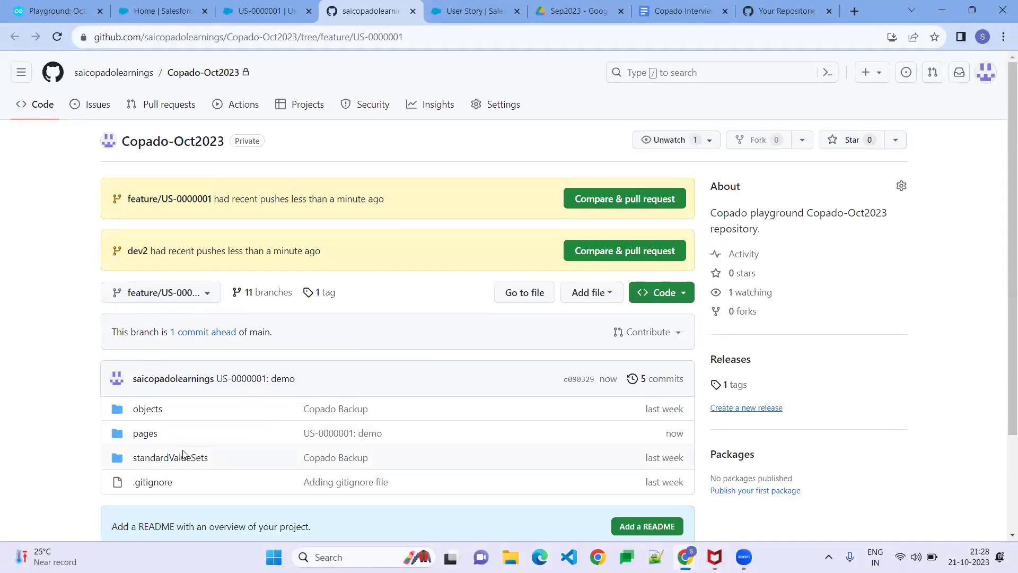
left_click(199, 331)
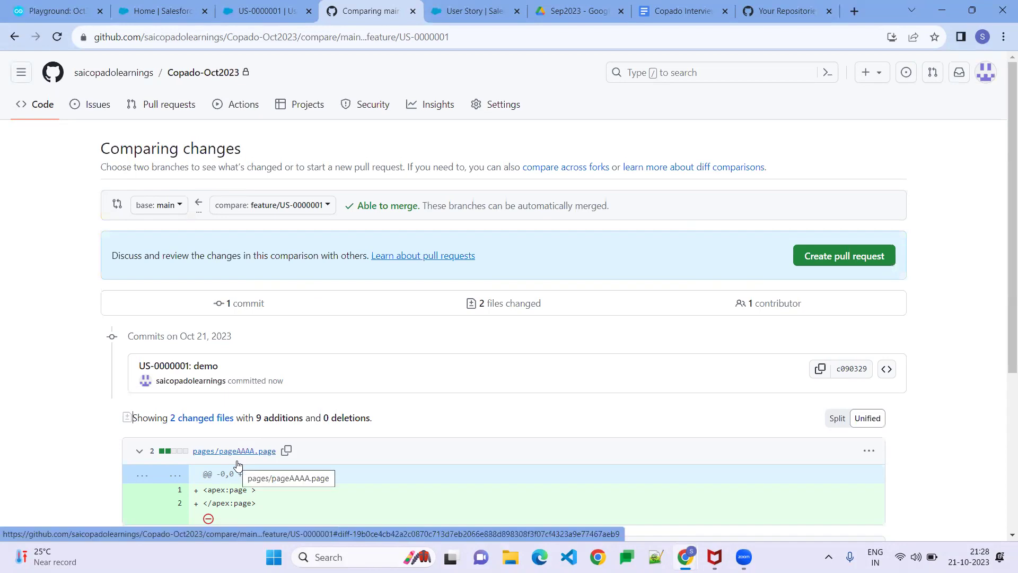
left_click(15, 37)
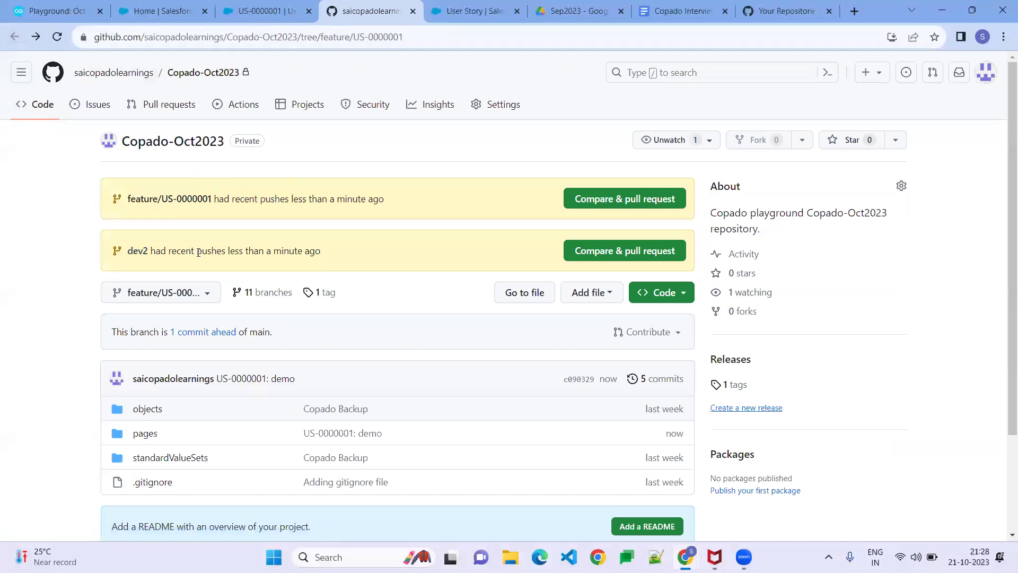
Enable Promote and Deploy in the "demo" user story's Deliver details in Copado Console and save the record
left_click(255, 5)
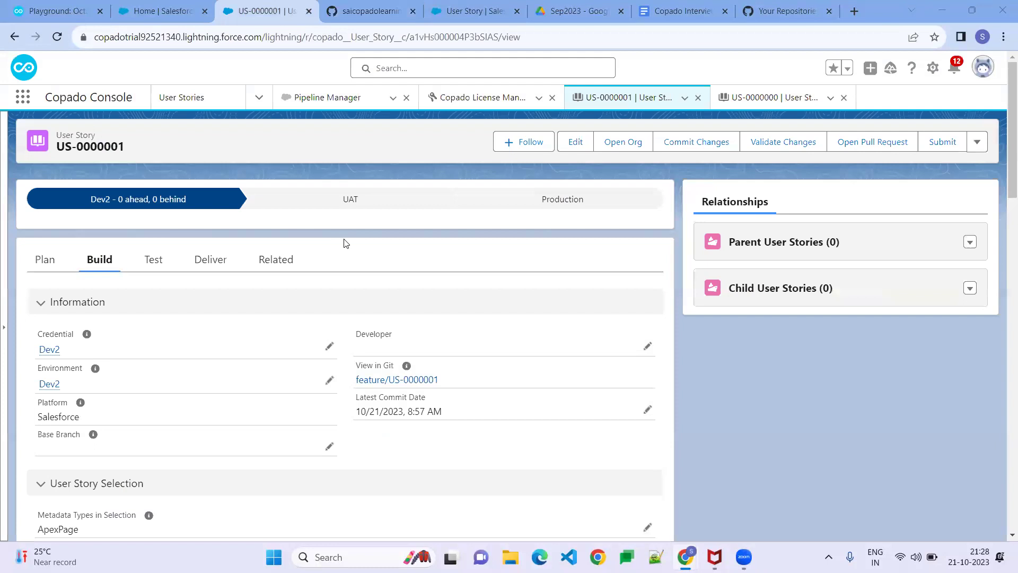
left_click(207, 262)
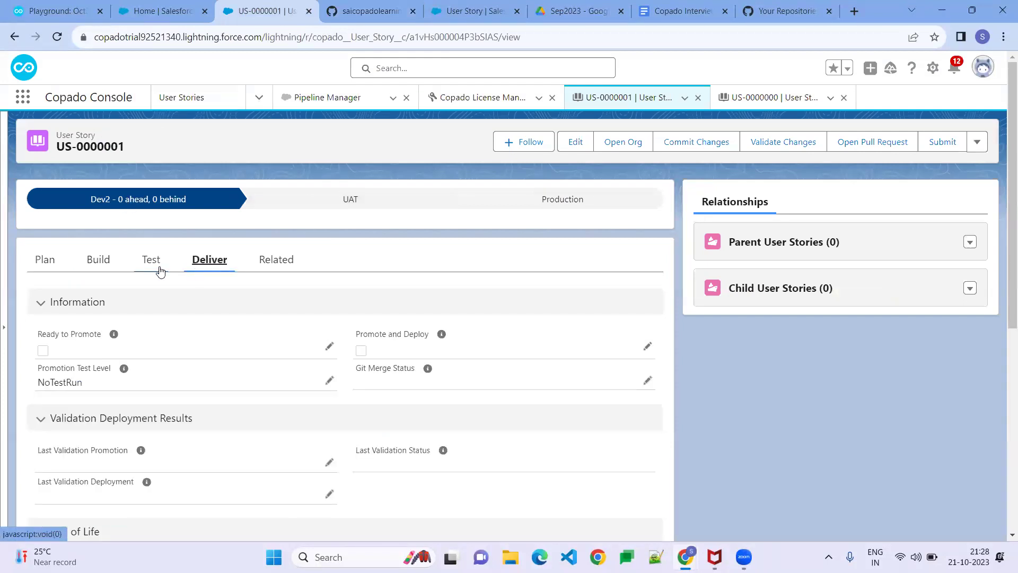
double_click(361, 351)
left_click(361, 352)
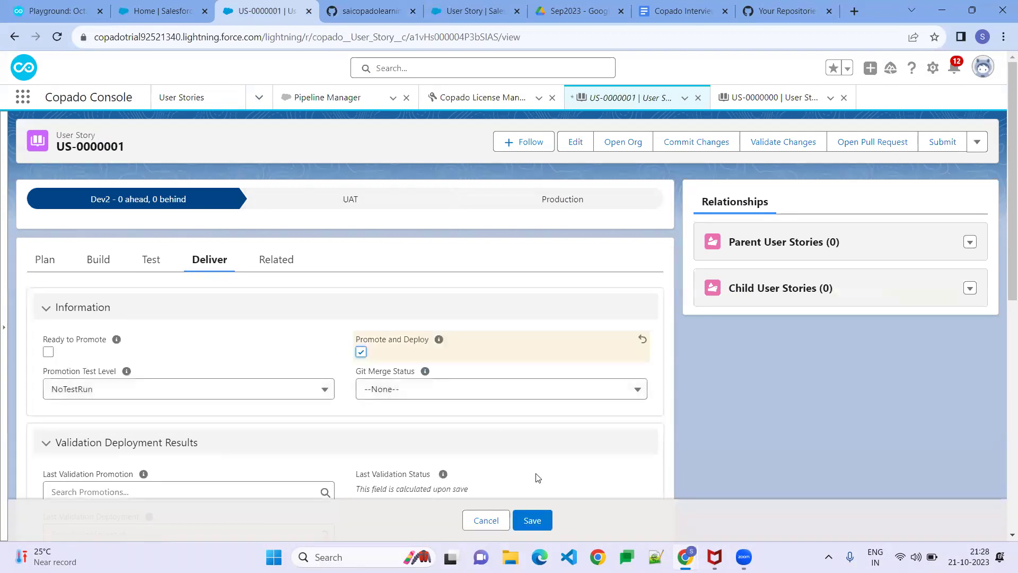
left_click(531, 521)
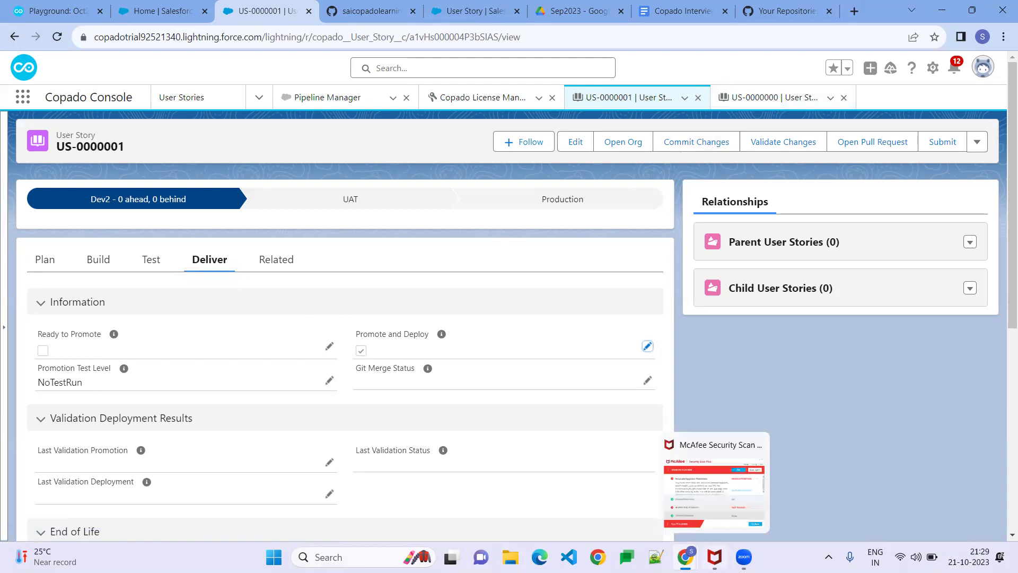
Open the promotion record listed under User Story Promotions in the story's Deliver details
left_click(238, 230)
key("Right")
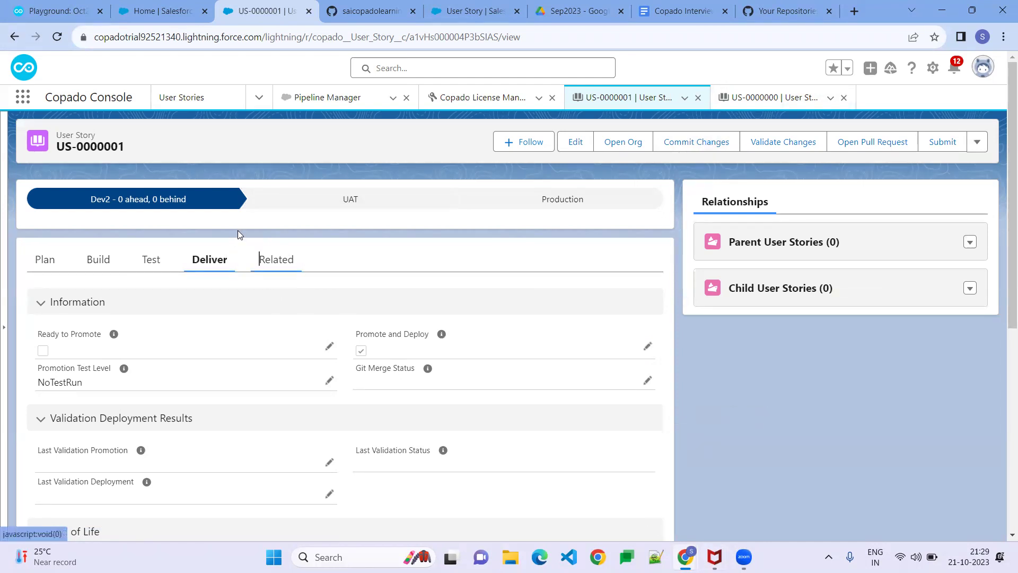
left_click(742, 387)
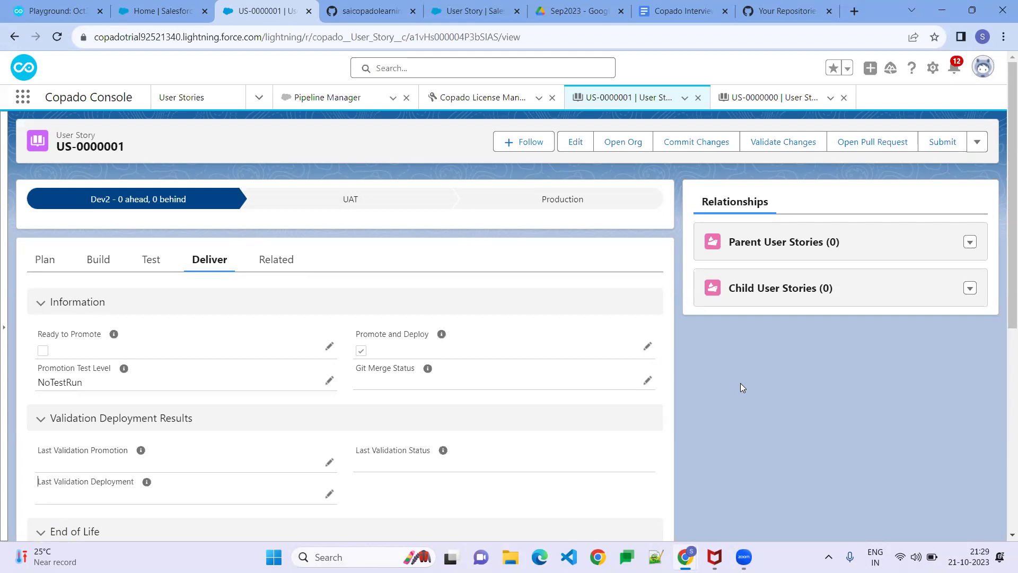
scroll(742, 387, "down", 1)
scroll(742, 388, "down", 2)
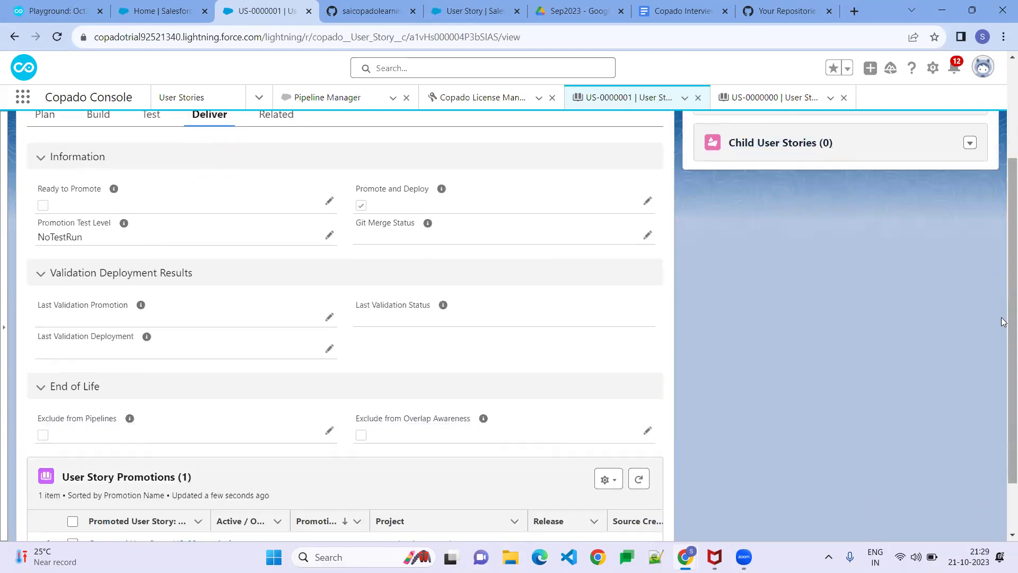
scroll(1002, 427, "down", 2)
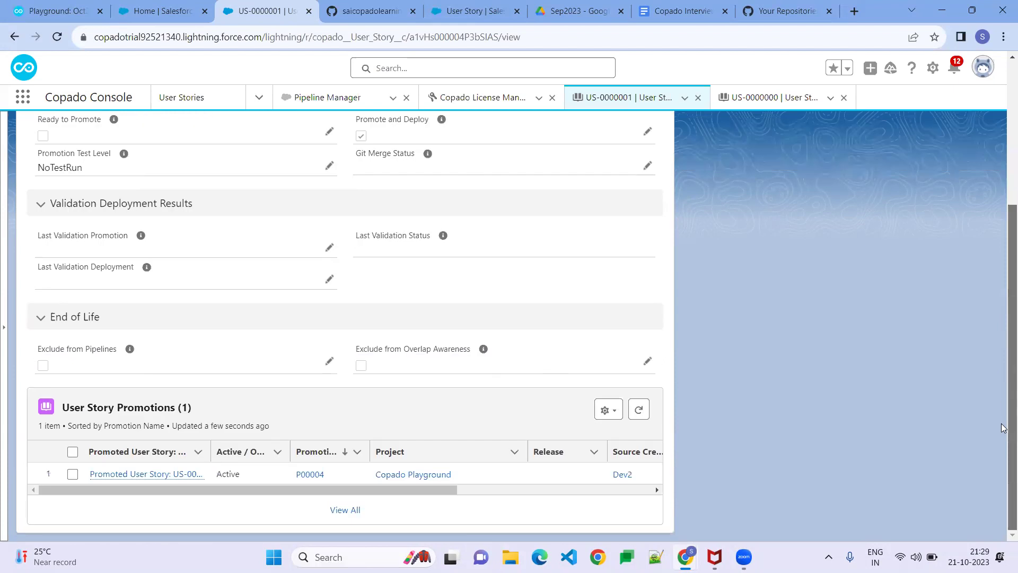
left_click(310, 474)
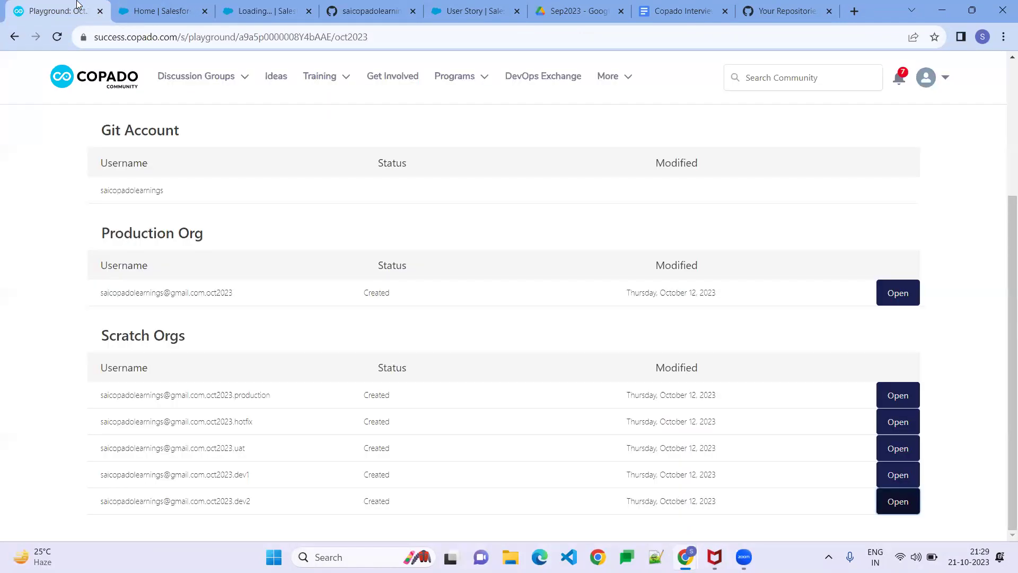
Open the uat scratch org from the Oct2023 playground page and check the promotion record while the org loads
left_click(80, 9)
left_click(896, 450)
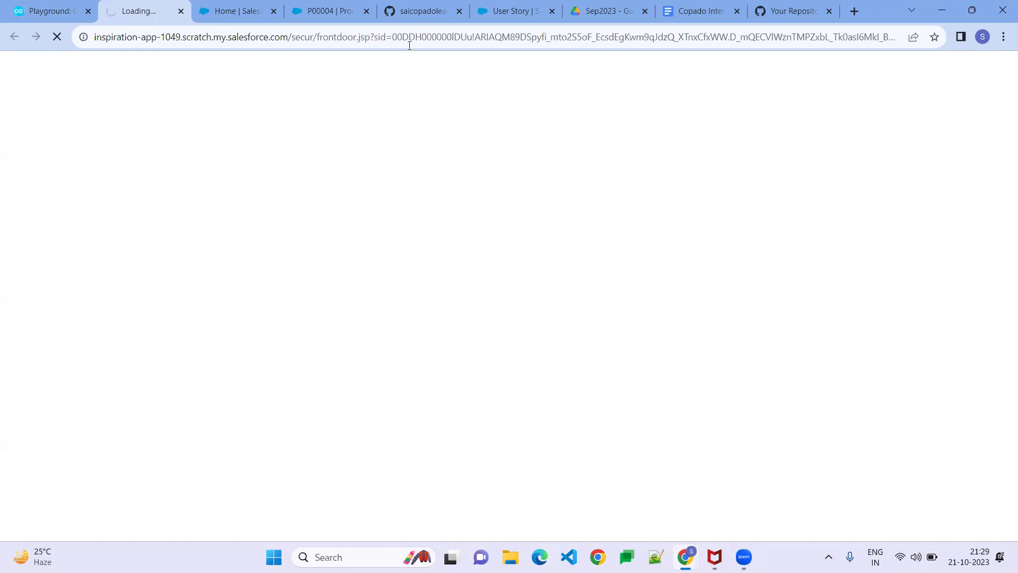
left_click(342, 12)
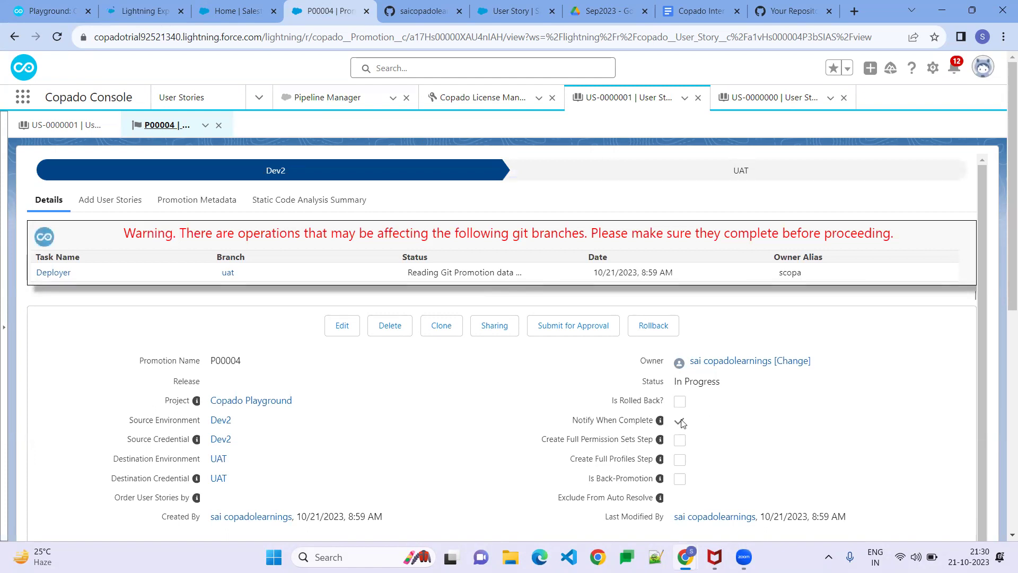
left_click(126, 12)
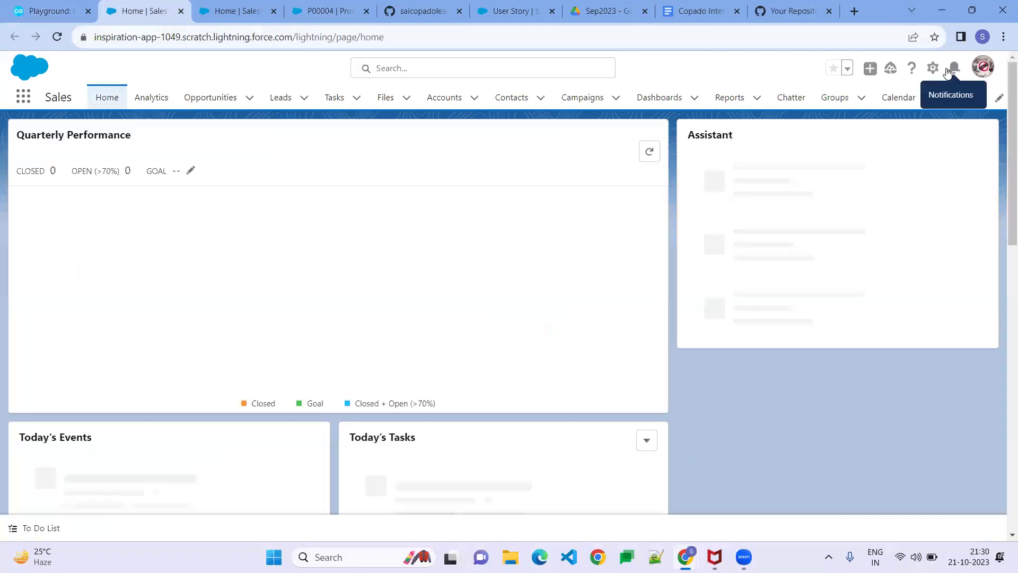
Search the uat org's Setup for "deploy" and check its Deployment Status page
left_click(933, 68)
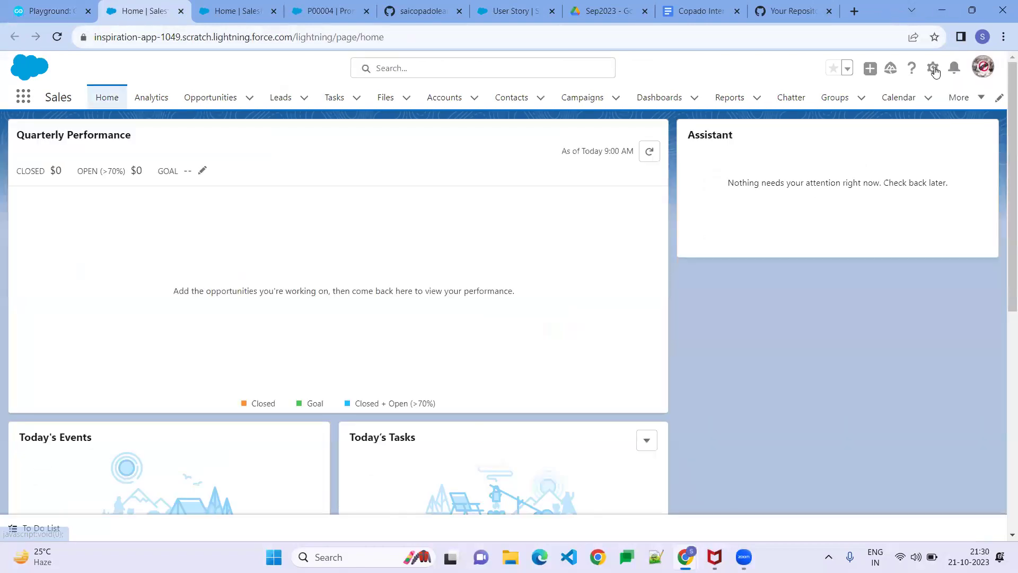
left_click(905, 102)
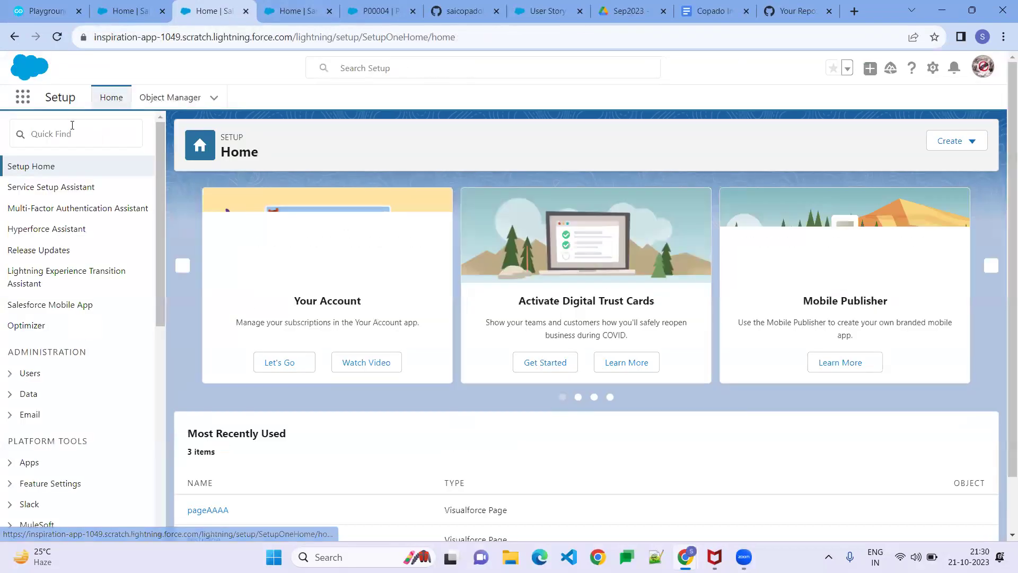
left_click(72, 125)
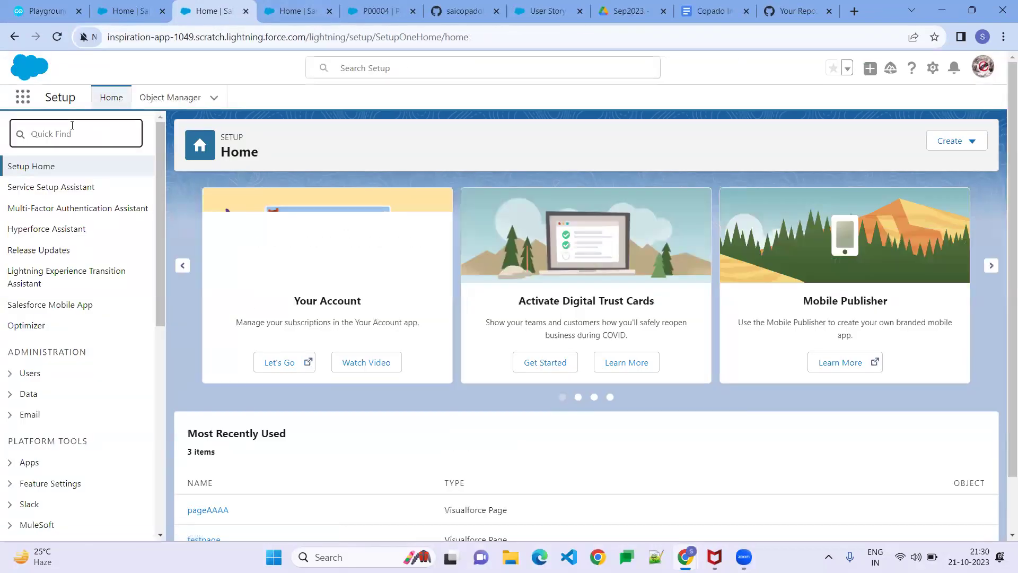
type("deploy")
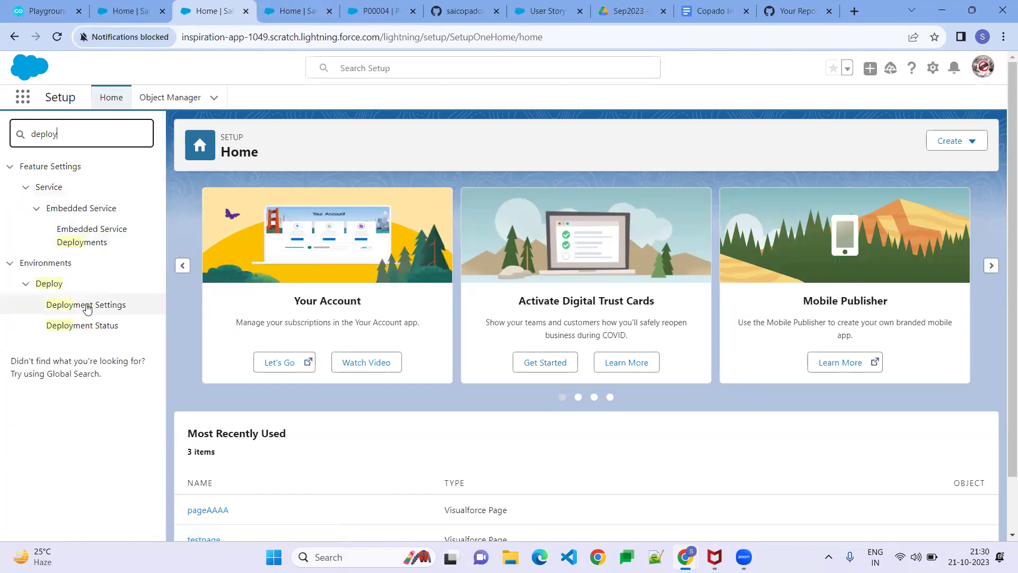
left_click(88, 329)
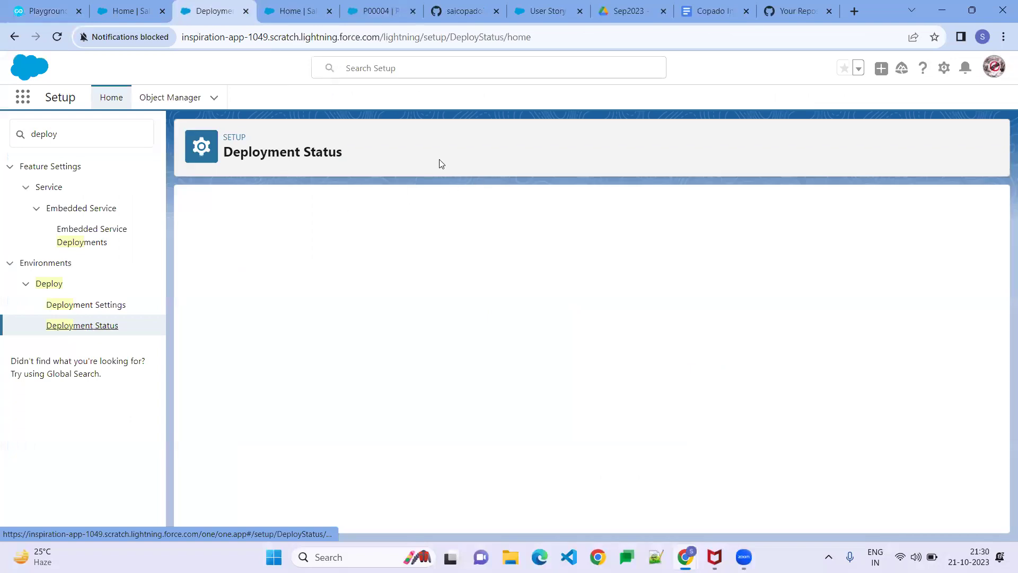
left_click(372, 17)
left_click(229, 11)
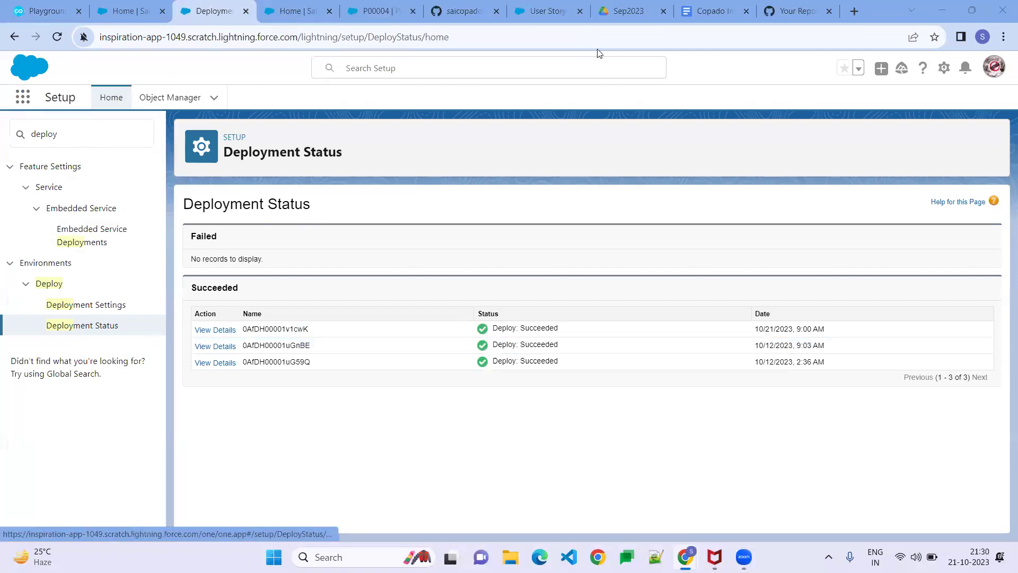
Open the Visualforce page pageAAAA in the uat org's Developer Console
left_click(943, 69)
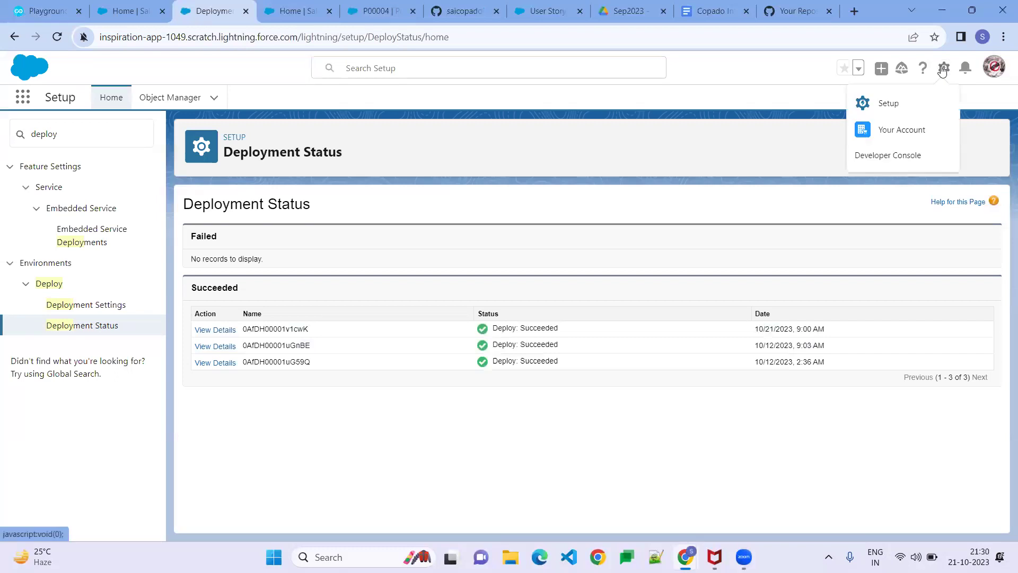
left_click(854, 156)
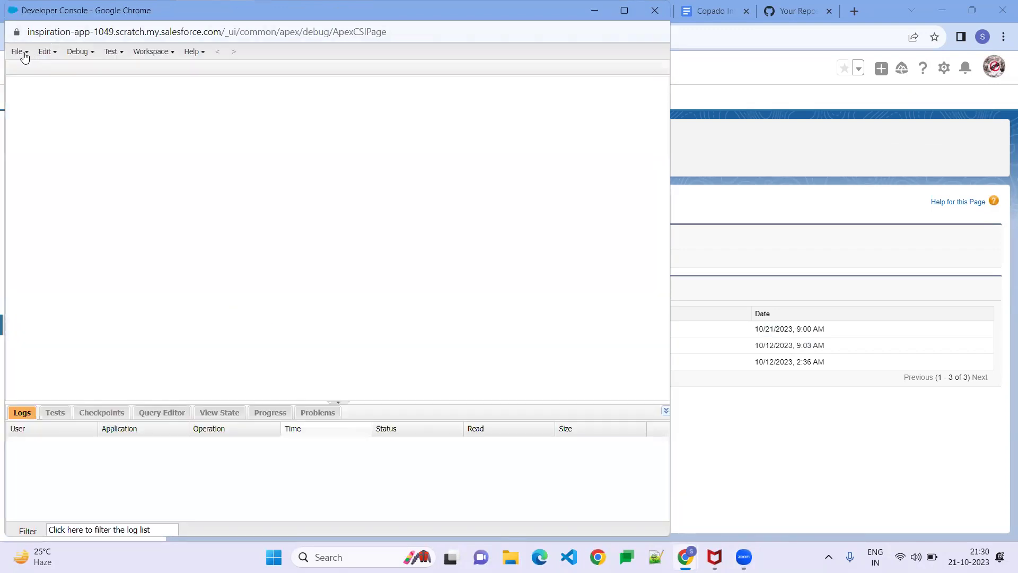
left_click(18, 53)
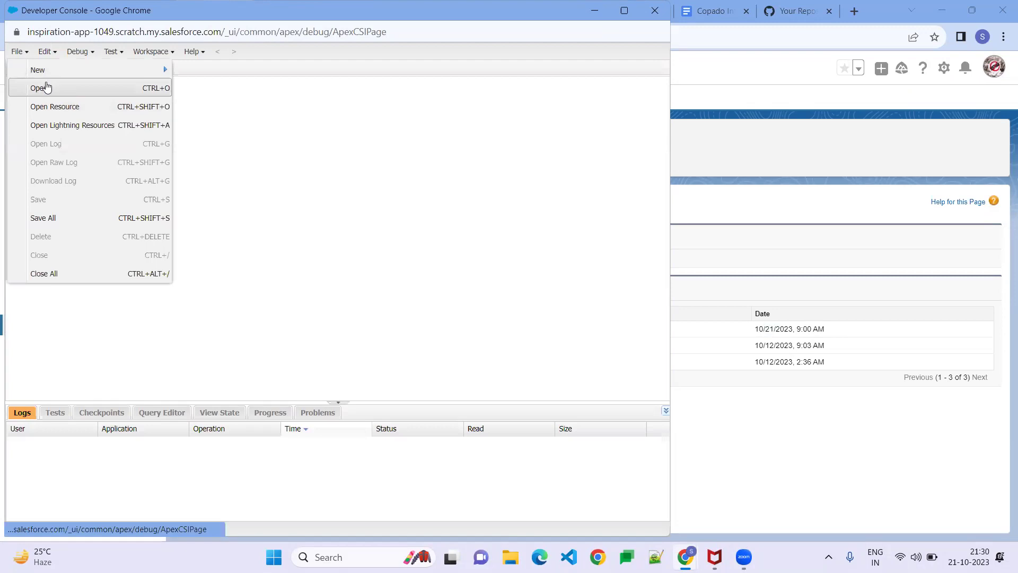
left_click(46, 86)
left_click(101, 271)
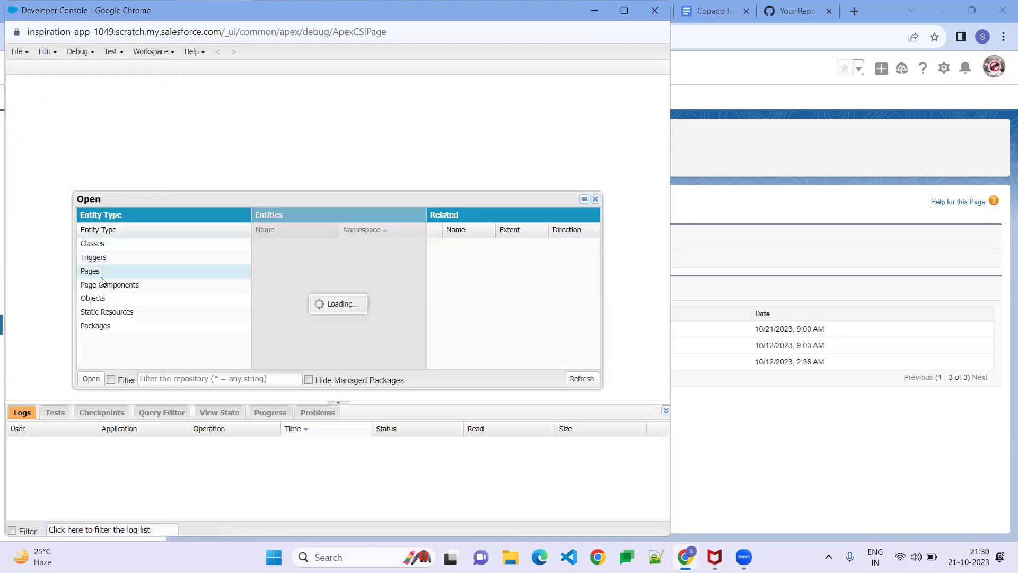
double_click(276, 244)
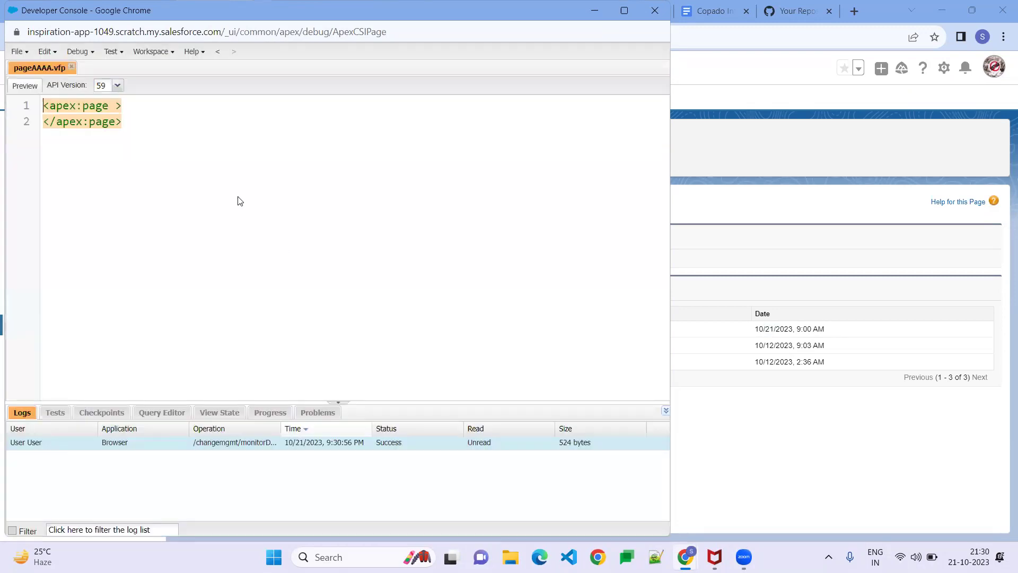
Return to the promotion in Copado Console, close it and reload the "demo" user story to check its pipeline stage
left_click(779, 67)
left_click(378, 10)
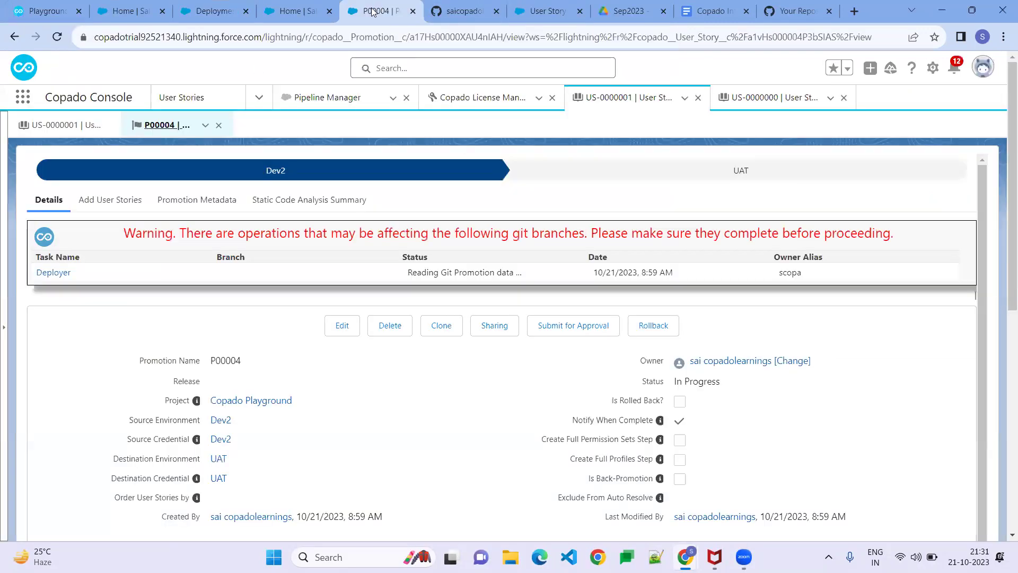
left_click(218, 126)
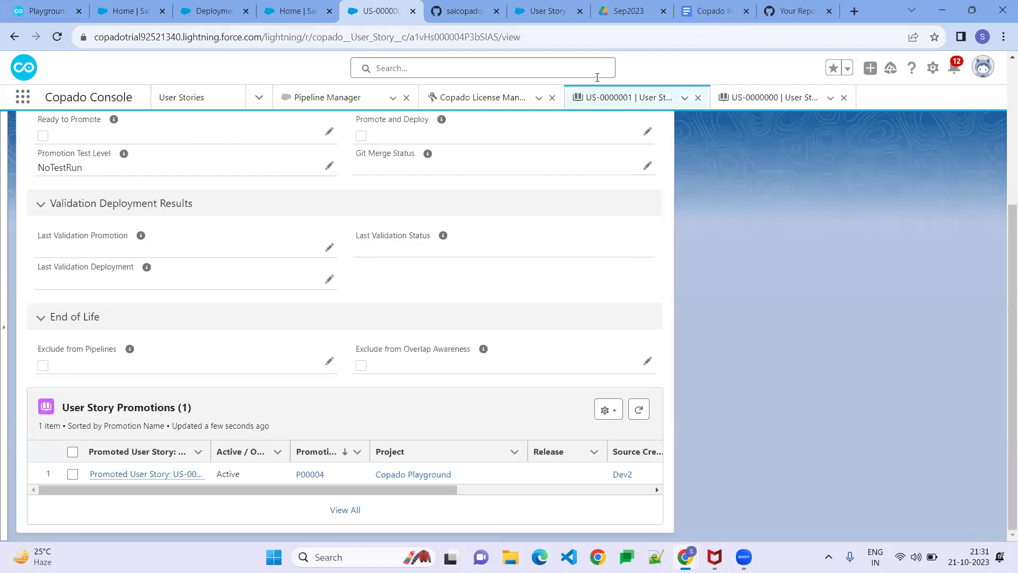
left_click(58, 38)
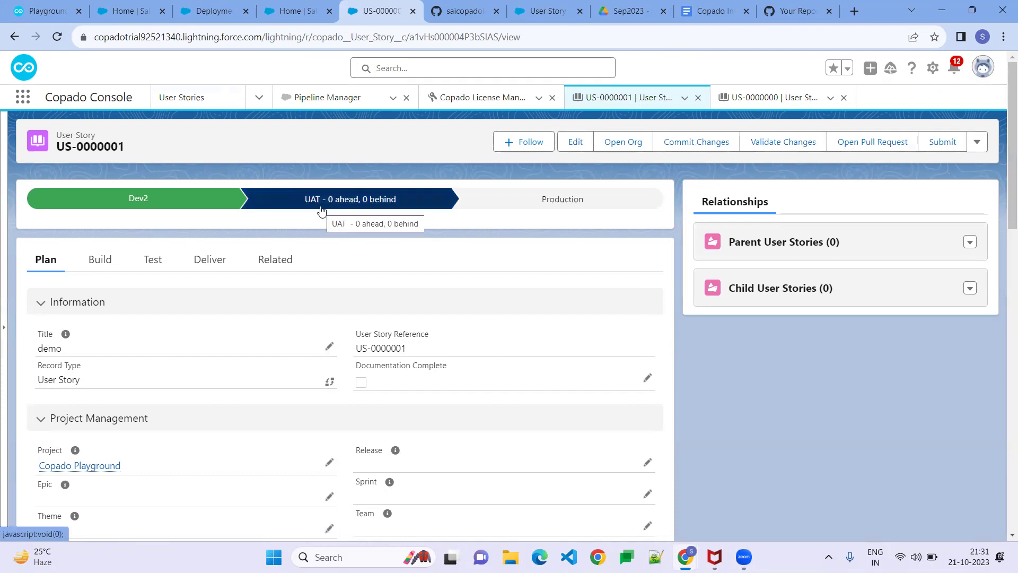
Mark the "demo" user story as Ready to Promote, save it and open the Copado Playground pipeline in Pipeline Manager
left_click(217, 261)
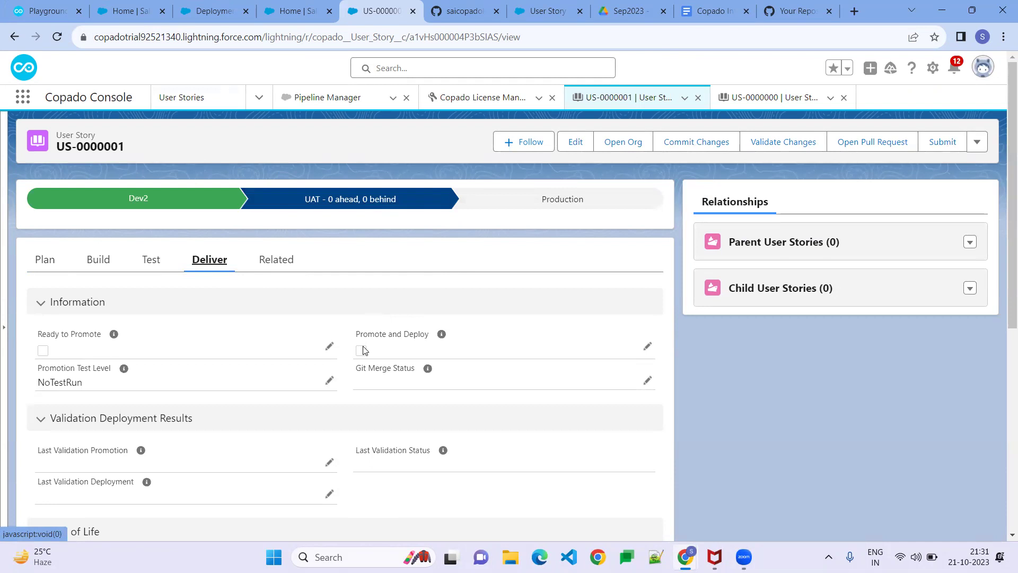
left_click(47, 352)
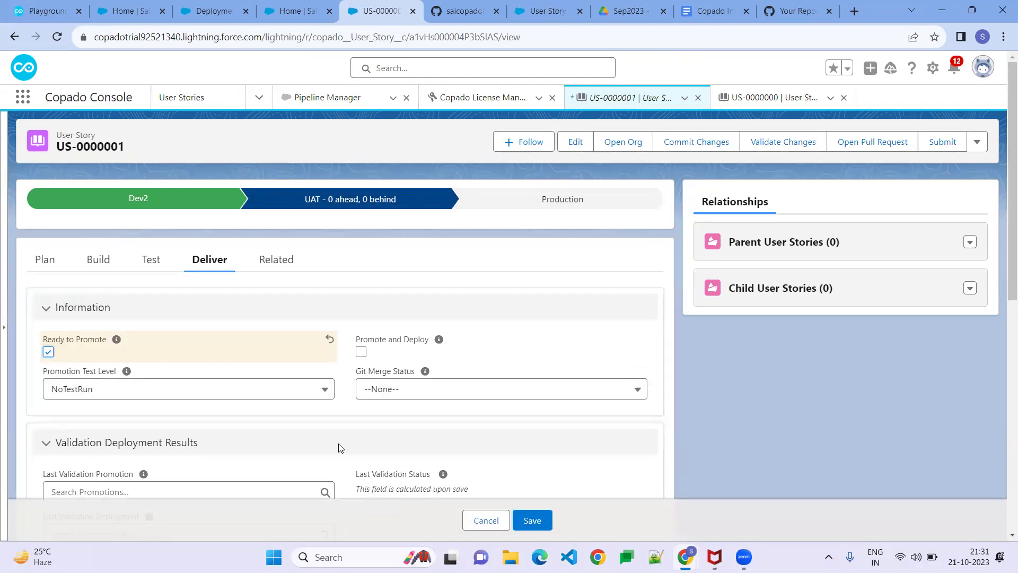
left_click(538, 522)
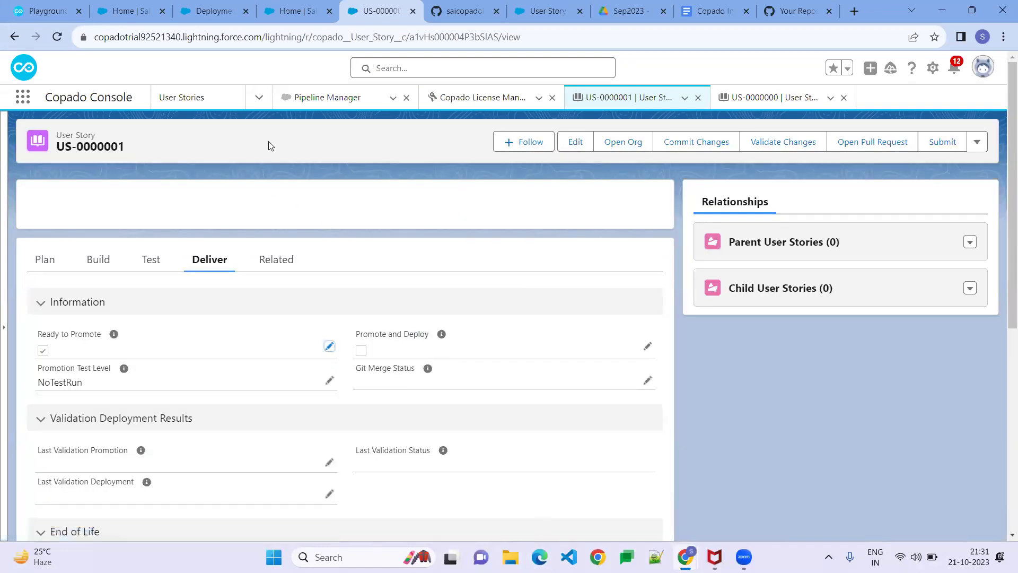
left_click(299, 101)
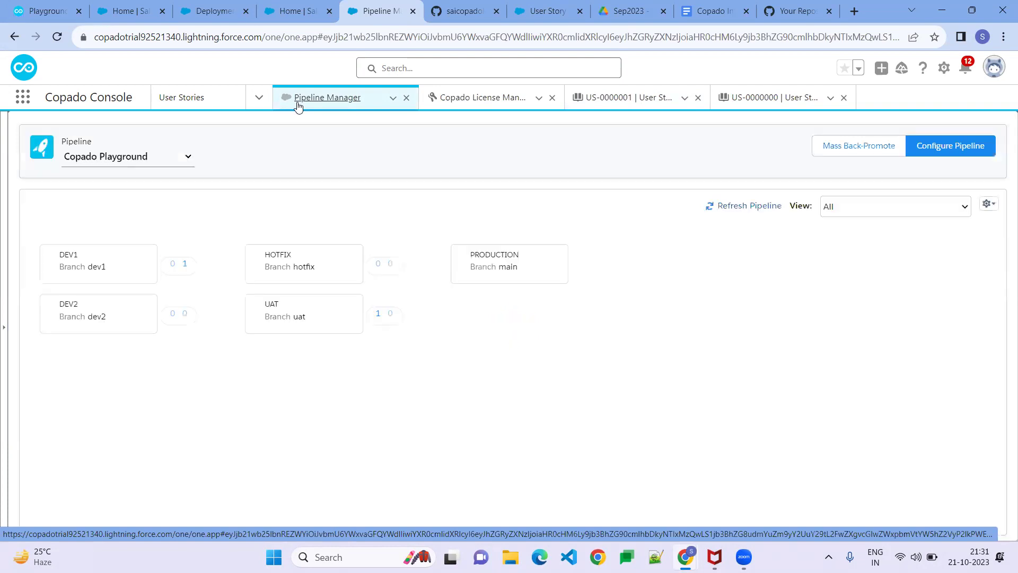
Promote and deploy the "demo" user story from UAT to Production with test level NoTestRun, then return to the user story
left_click(377, 309)
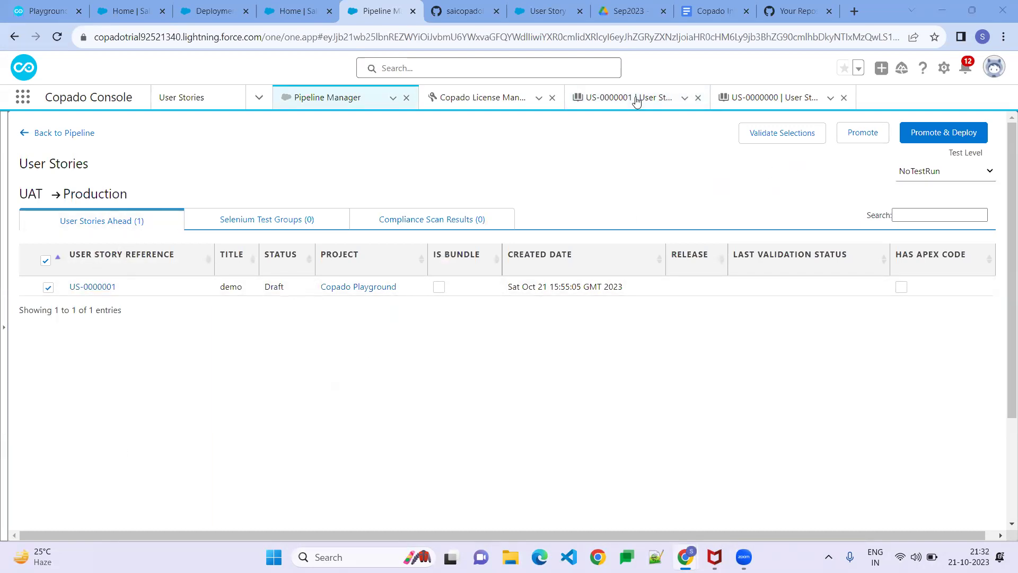
left_click(937, 134)
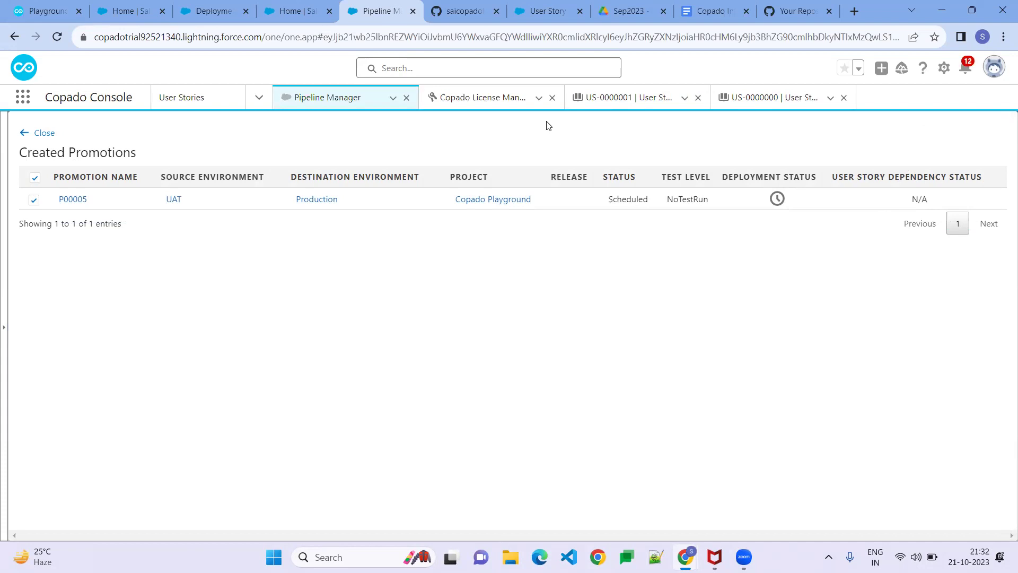
left_click(656, 98)
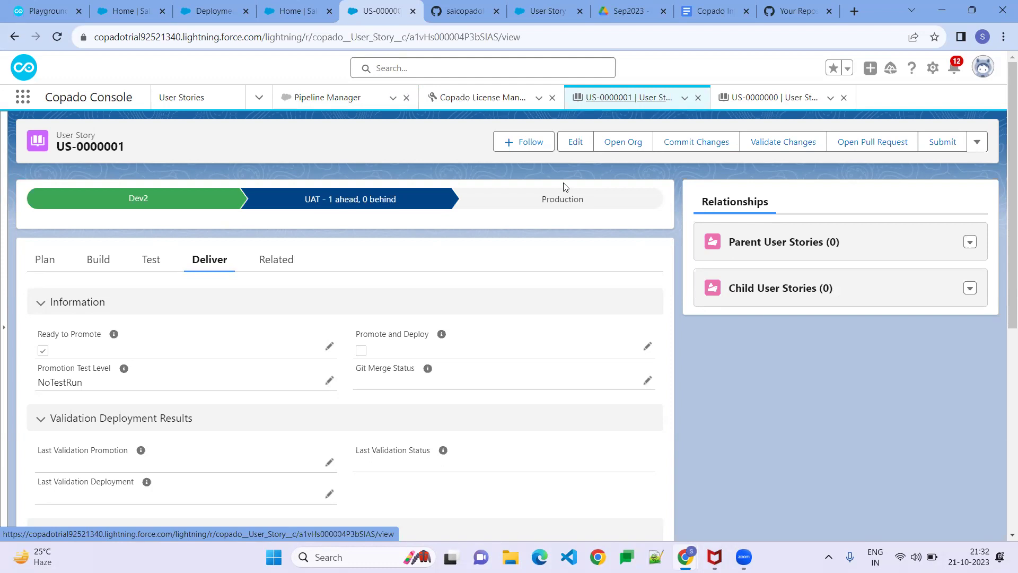
Check the playground's list of scratch orgs and the uat org's Deployment Status page
left_click(32, 12)
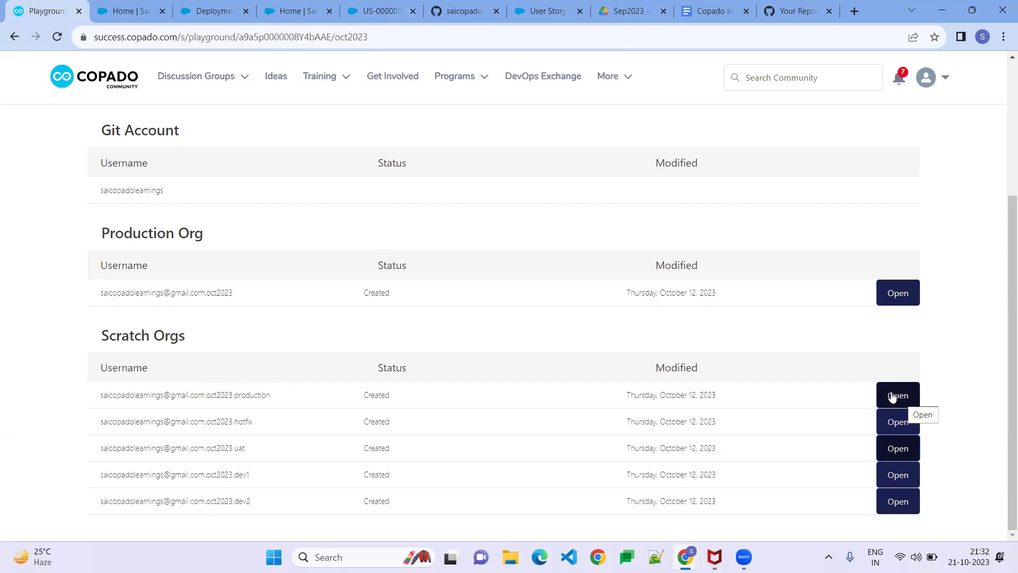
left_click(208, 13)
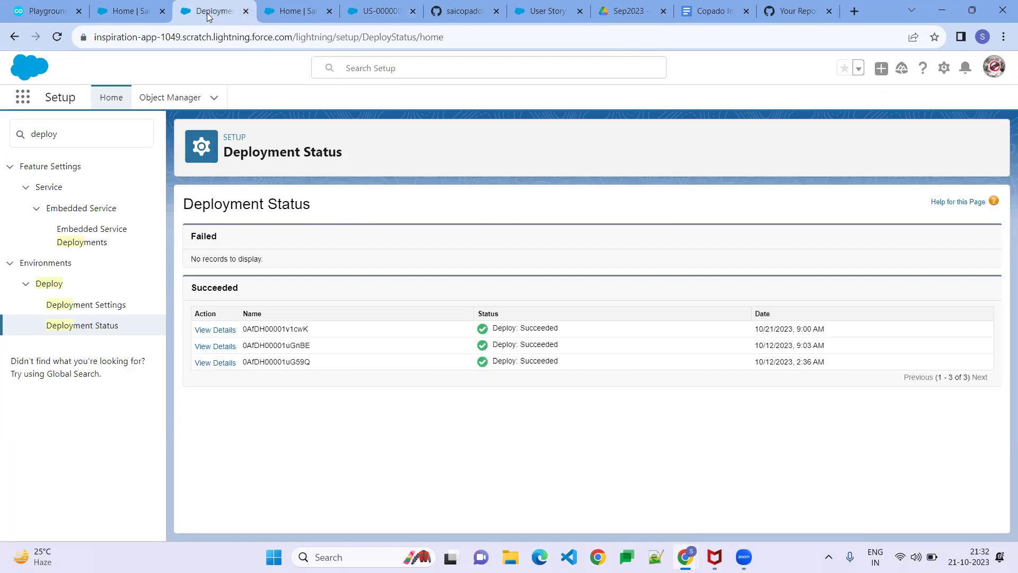
mouse_move(166, 28)
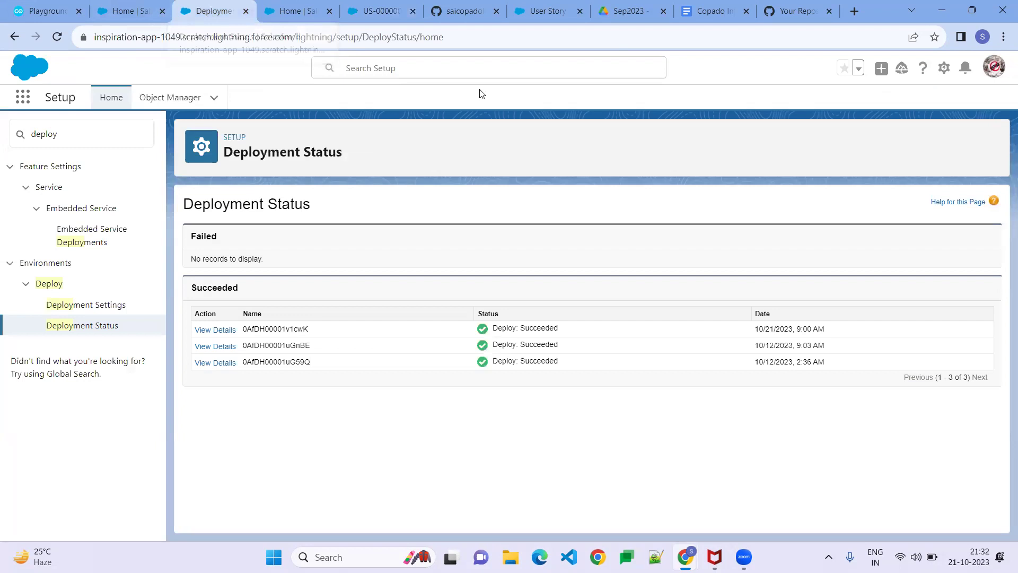
Review the "Copado – Training Sessions - Topics" slide in the training PDF on Google Drive
left_click(639, 16)
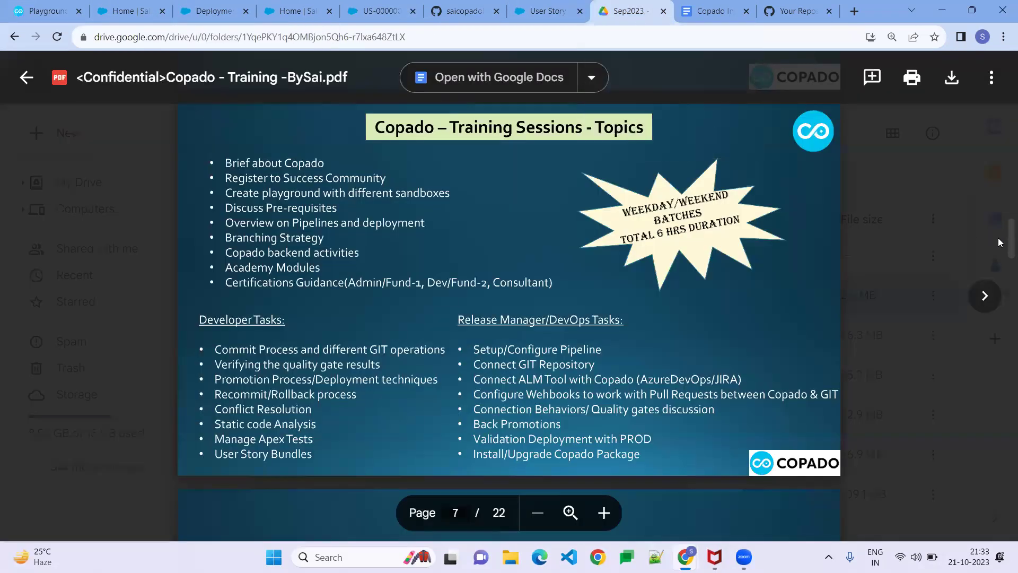
left_click_drag(1003, 240, 1002, 264)
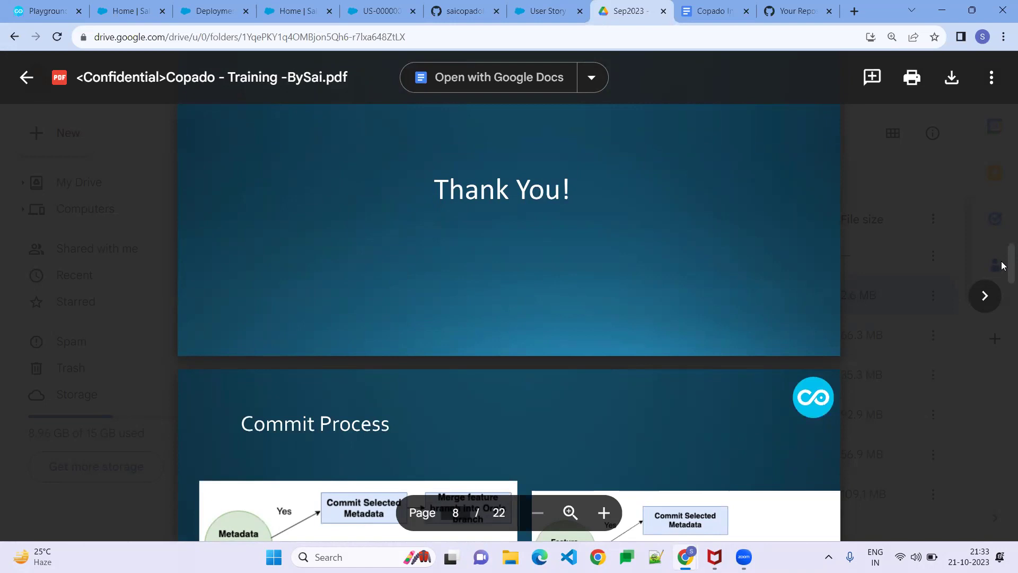
left_click_drag(1002, 260, 991, 227)
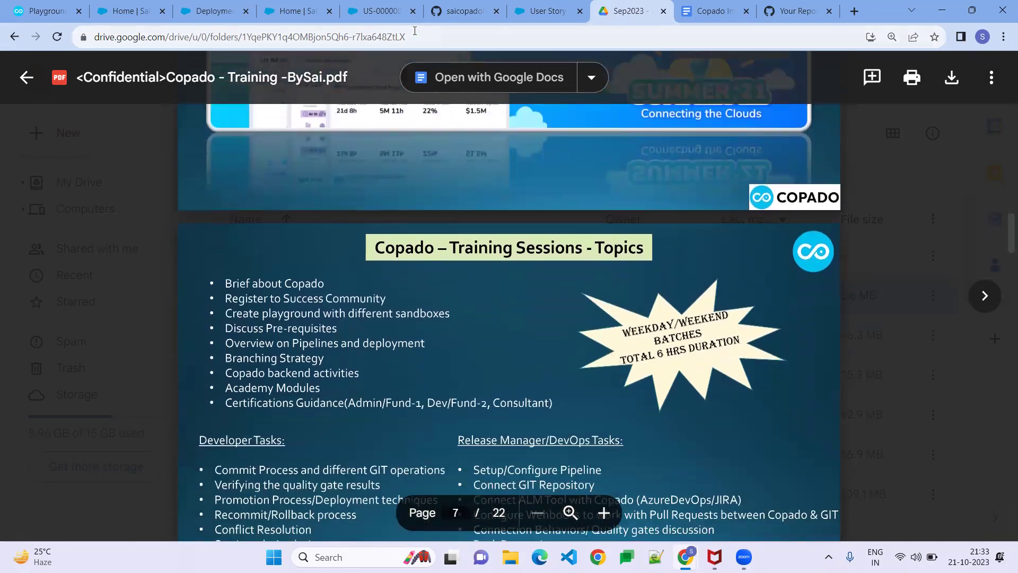
mouse_move(189, 8)
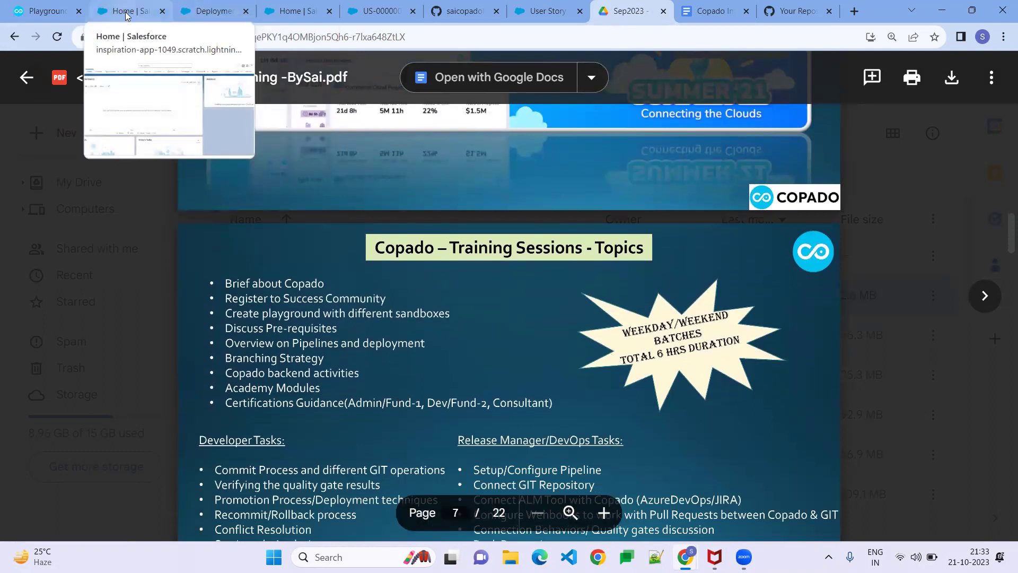
Return to the "demo" user story in Copado Console and refresh it to check its pipeline stage
left_click(379, 12)
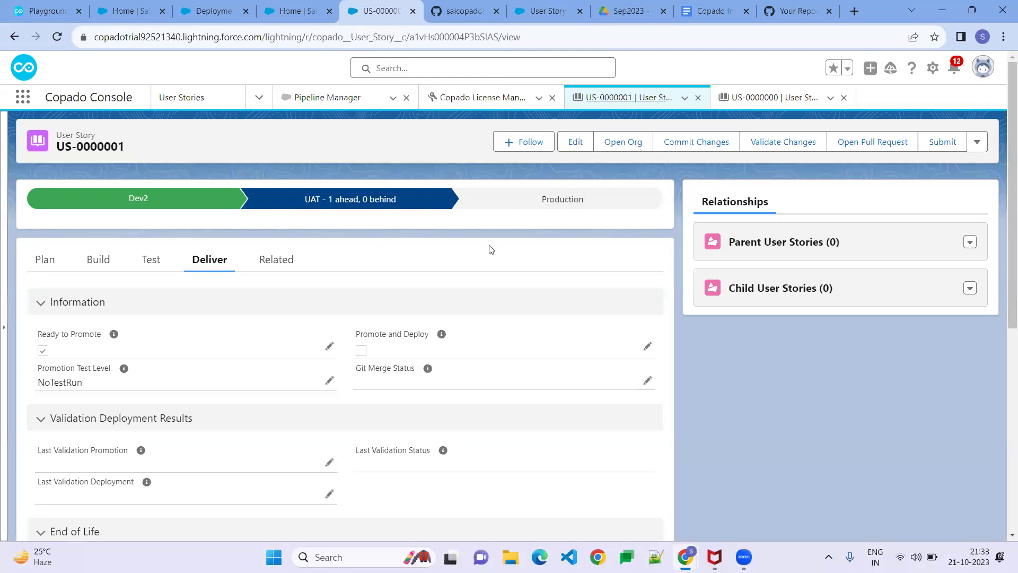
left_click(684, 102)
left_click(654, 119)
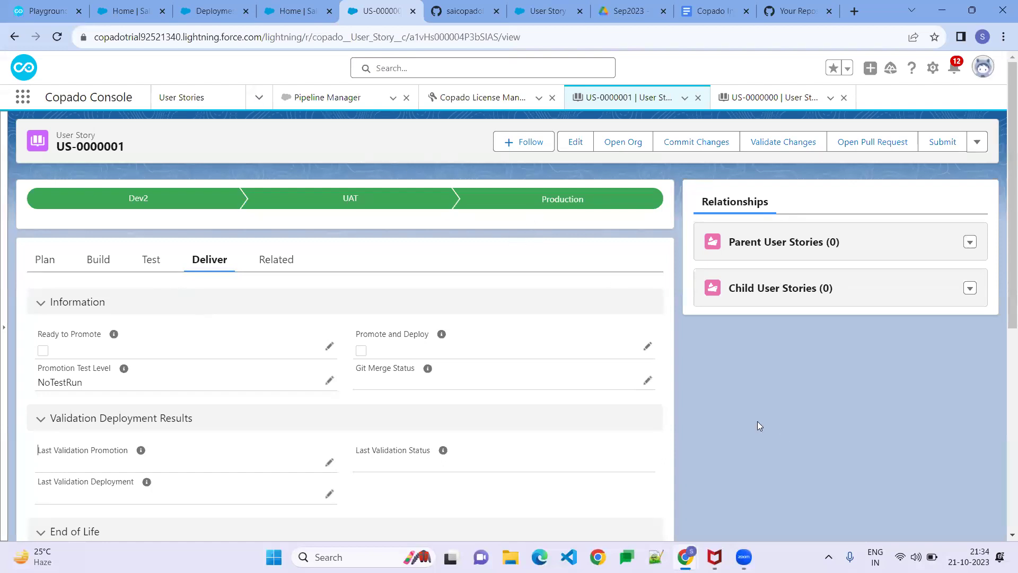
Open the full list of User Story Promotions for the "demo" user story
scroll(759, 425, "down", 2)
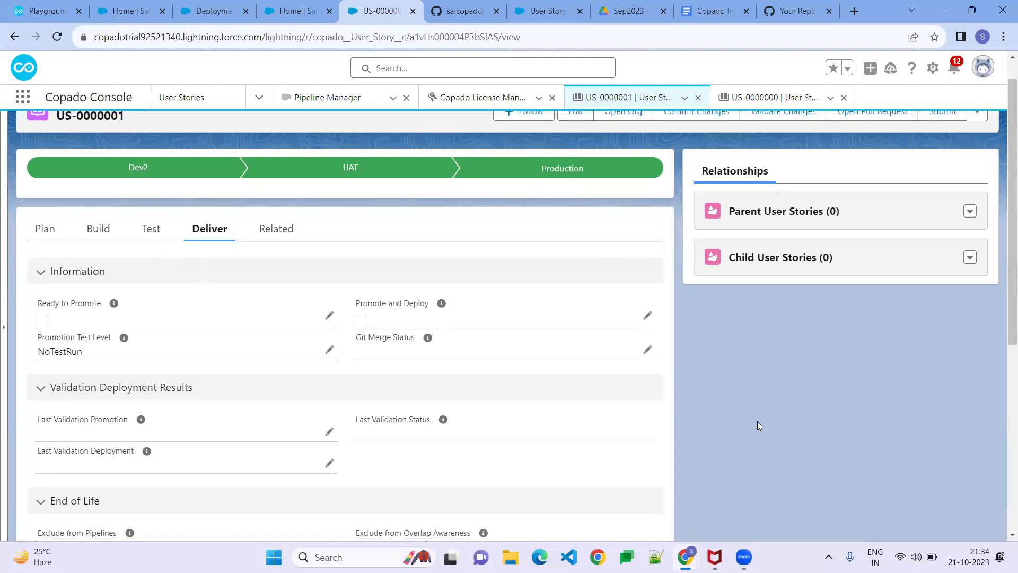
scroll(759, 425, "down", 3)
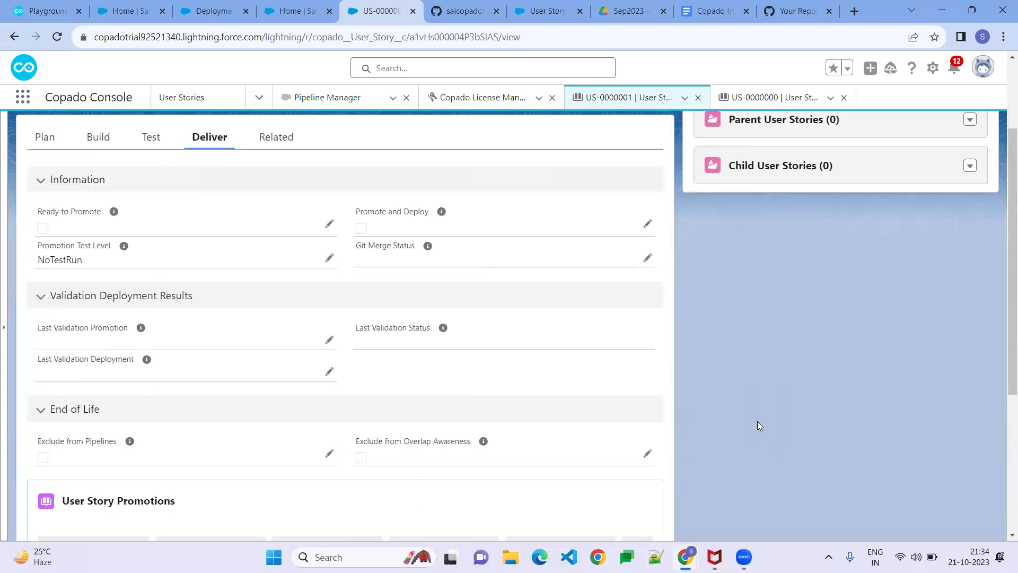
left_click_drag(1007, 380, 1001, 461)
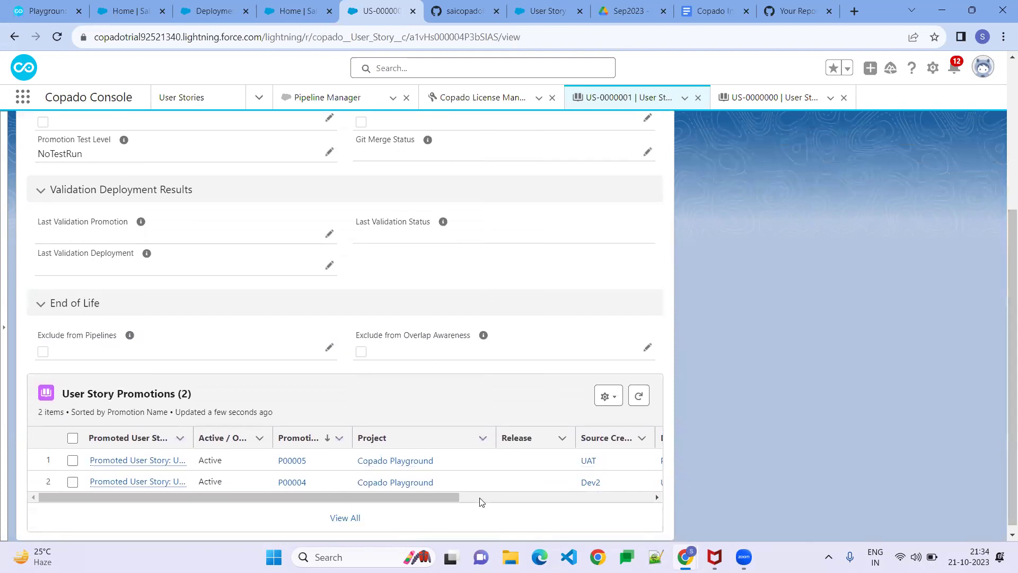
left_click(341, 519)
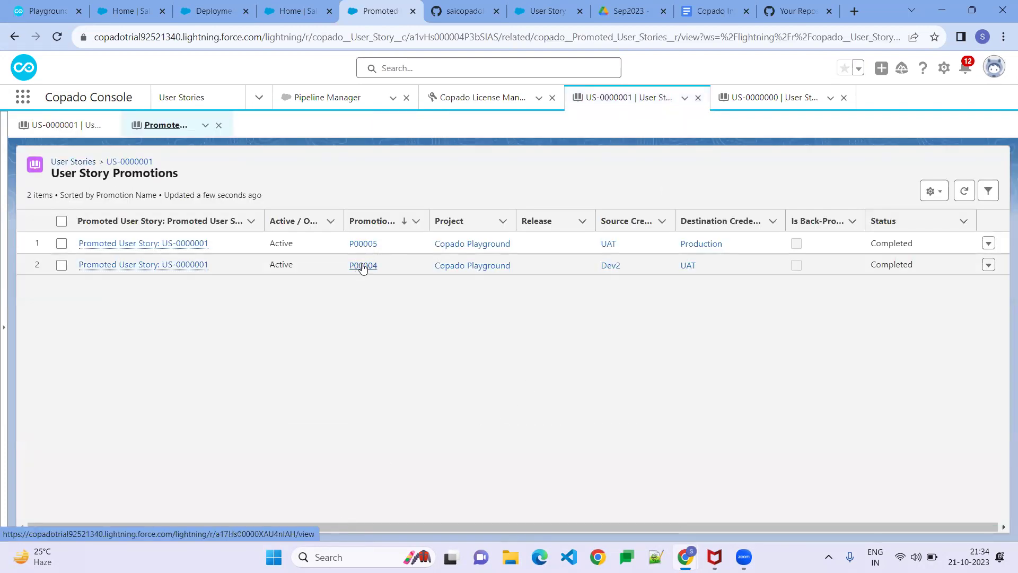
Open the UAT to Production promotion, try to roll it back, and return to the promotion record
left_click(364, 243)
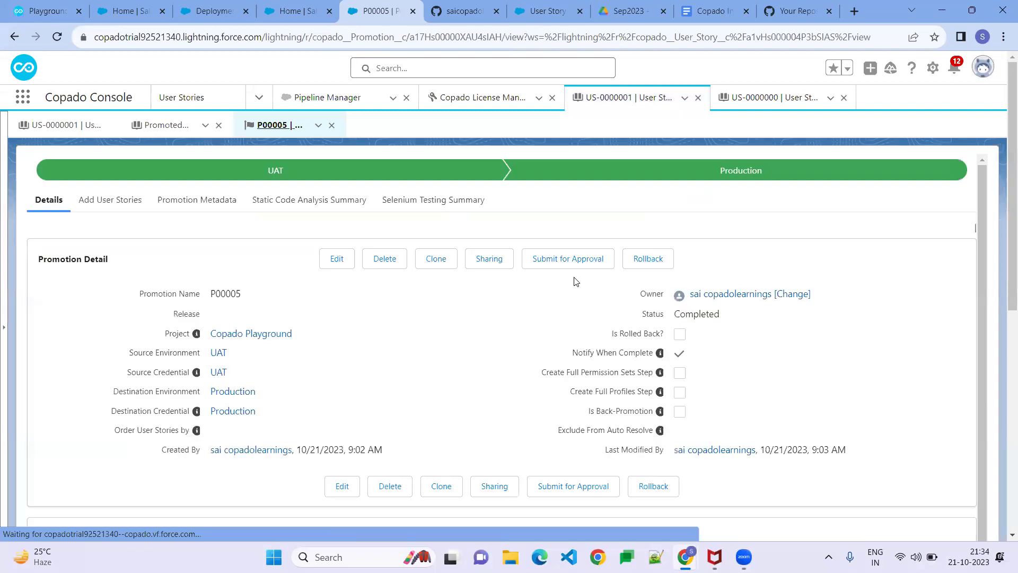
left_click(652, 268)
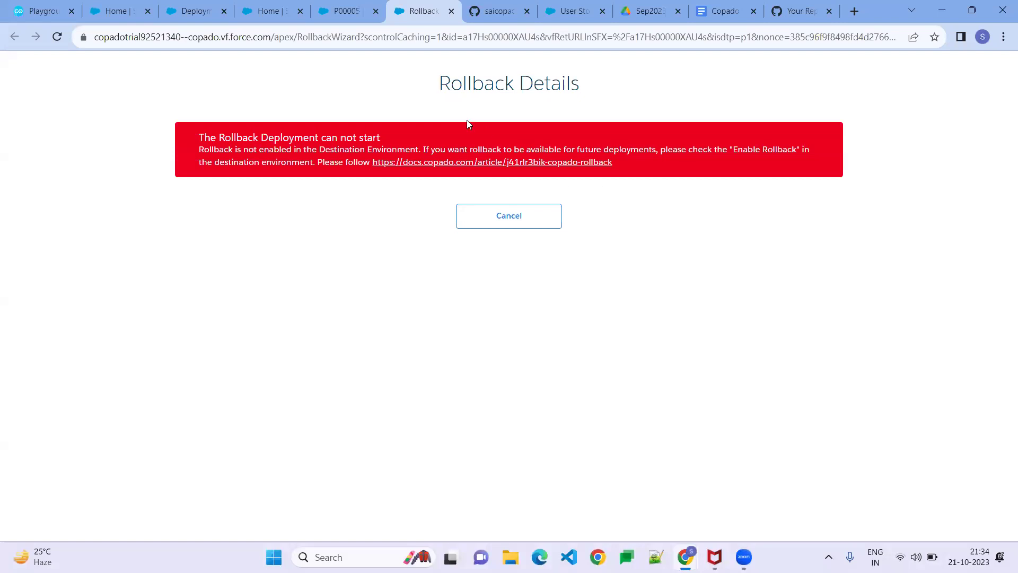
left_click(351, 7)
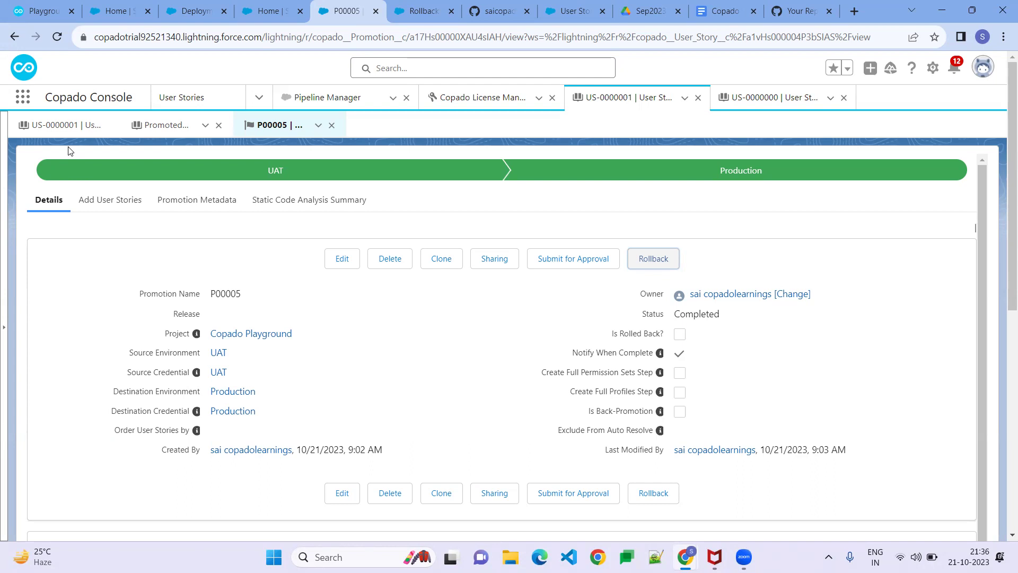
Check the created promotion in Pipeline Manager, the Copado-Oct2023 repository on GitHub and the uat org's Deployment Status page
left_click(334, 102)
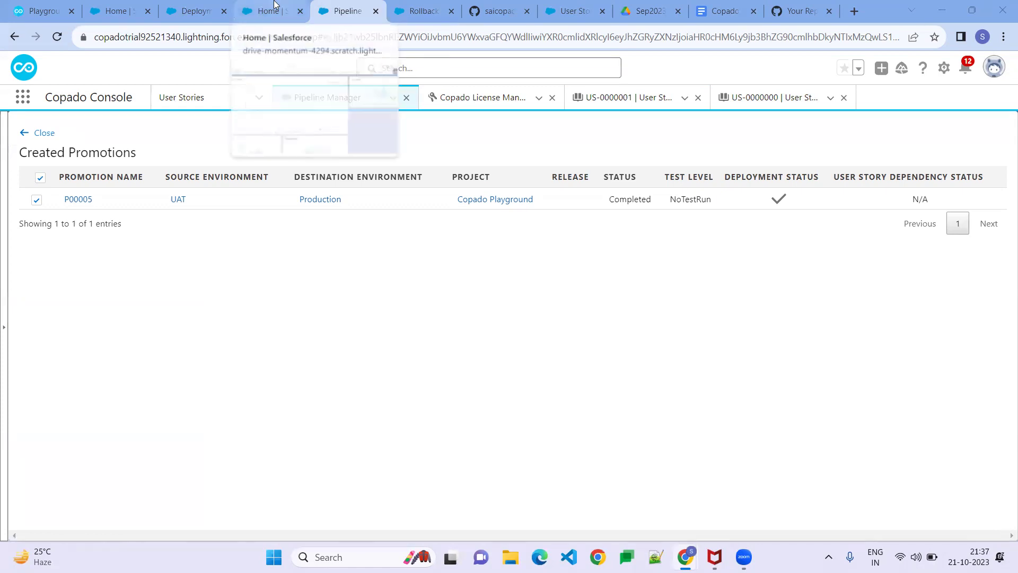
left_click(493, 10)
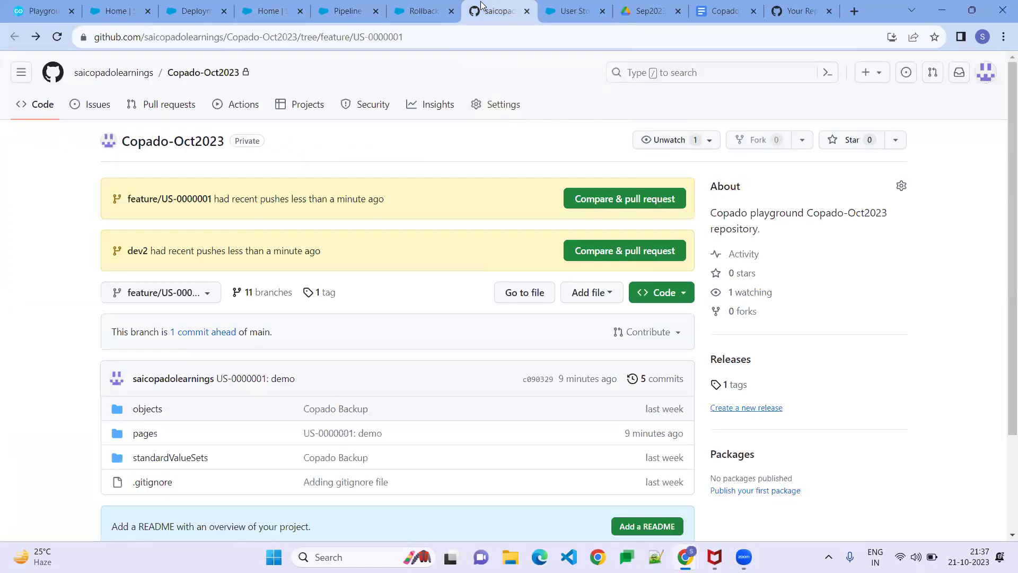
left_click(197, 15)
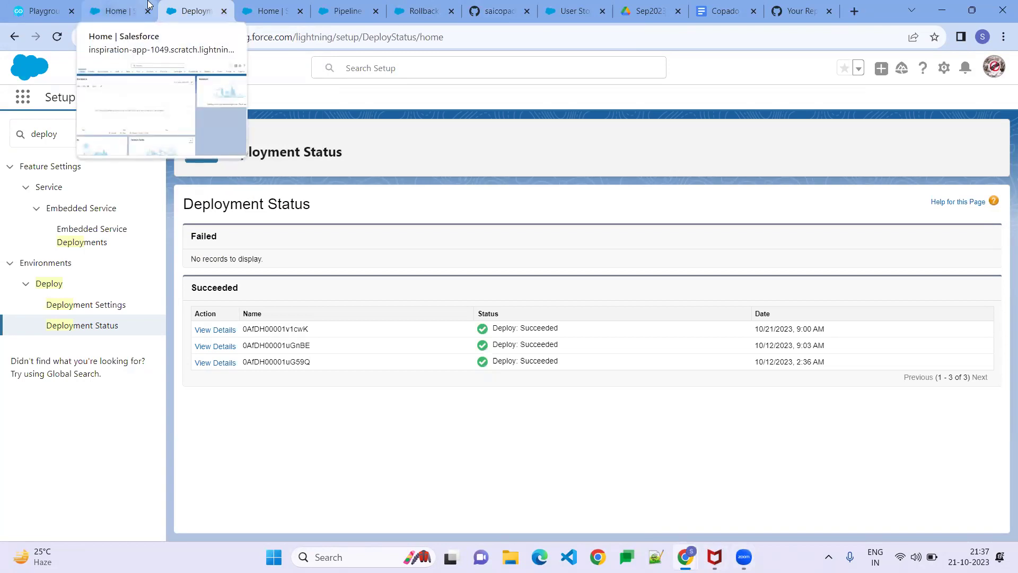
Close the training PDF on Google Drive and browse the session recordings and documents in the Sep2023 folder
left_click(660, 8)
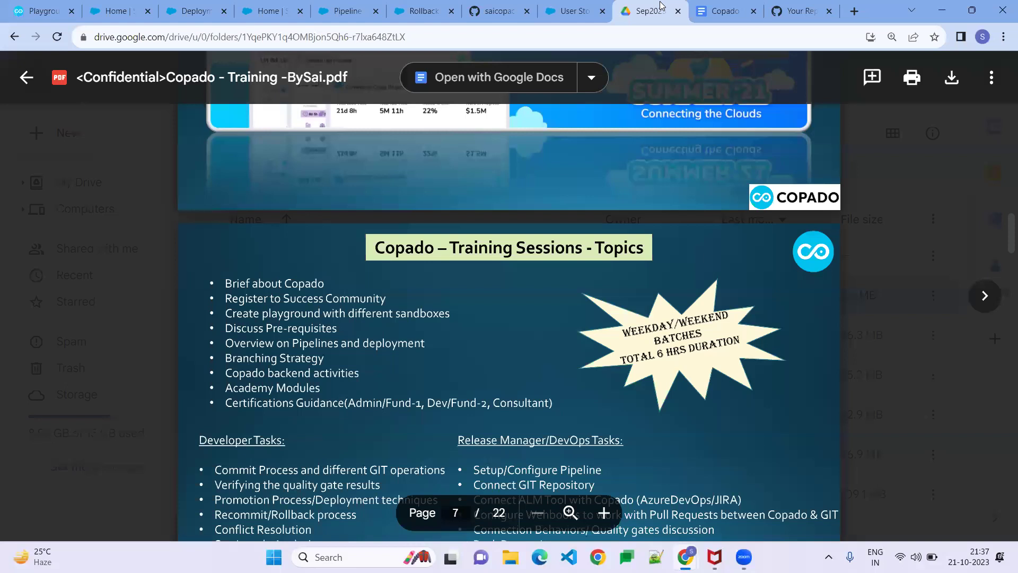
left_click(918, 242)
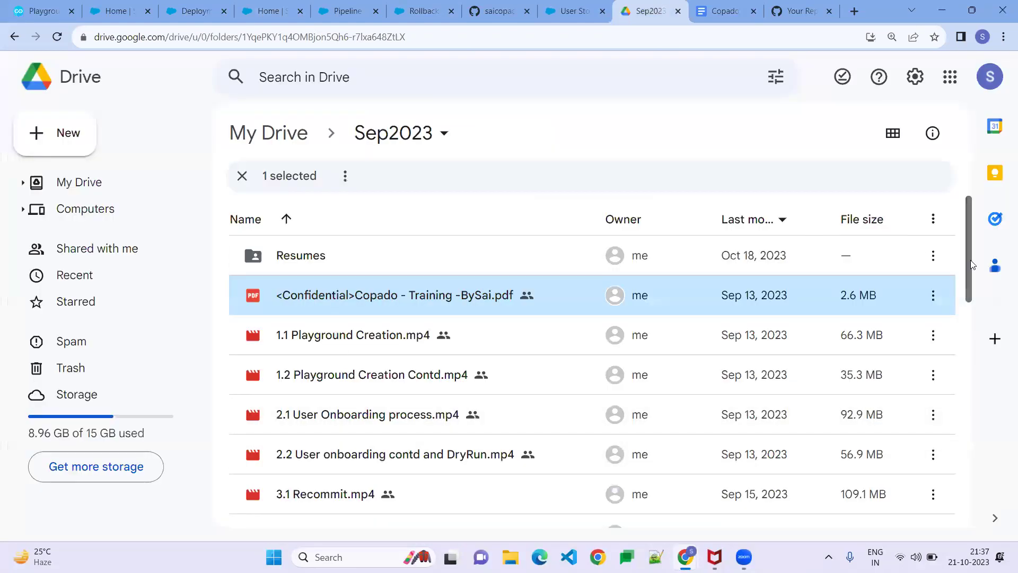
scroll(954, 352, "down", 8)
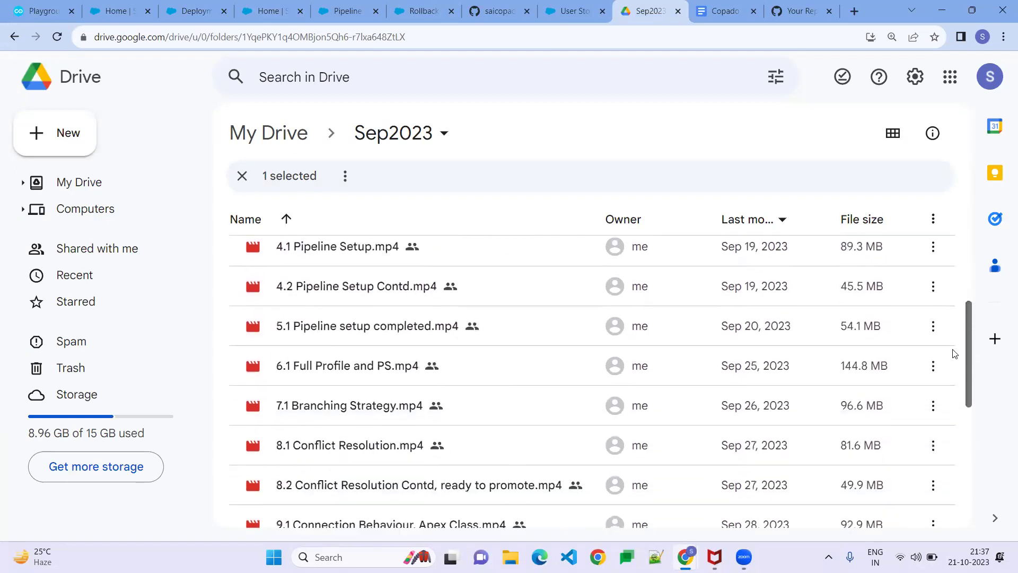
scroll(954, 353, "down", 5)
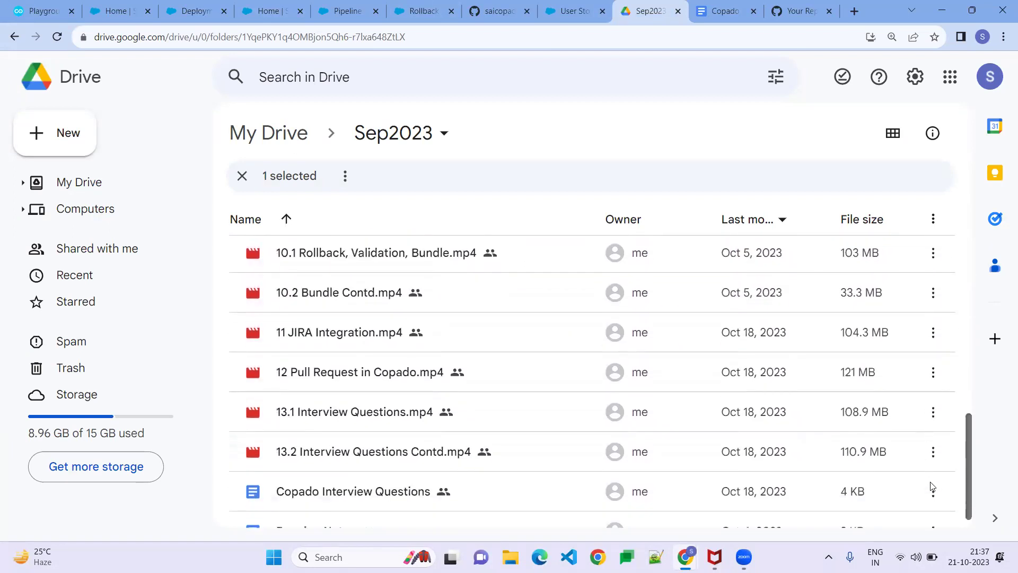